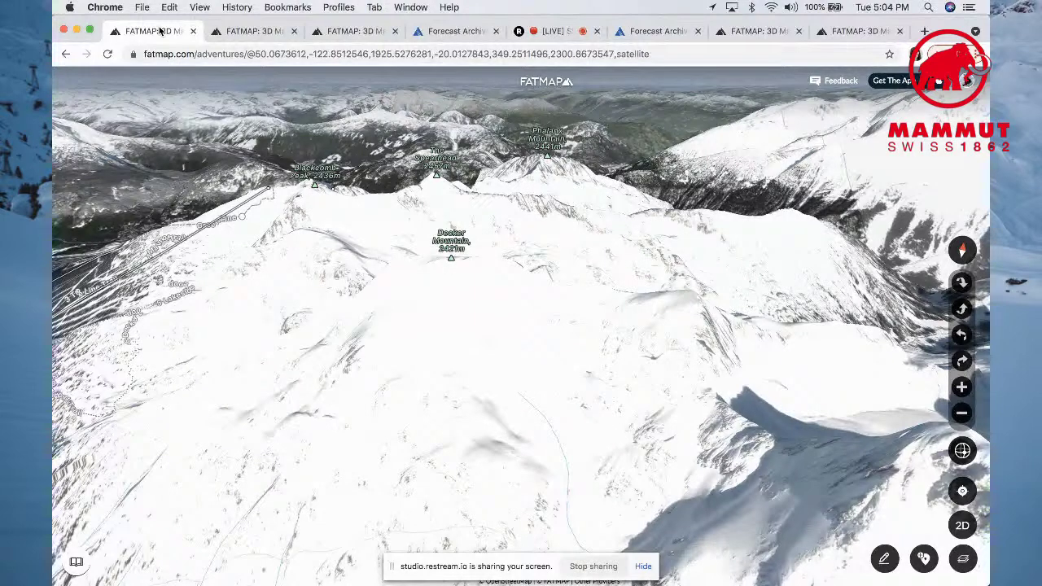
- Zoom in and rotate around Decker Mountain, then pull back to a wide view including Blackcomb Peak
{"action": "left_click", "coordinate": [962, 388]}
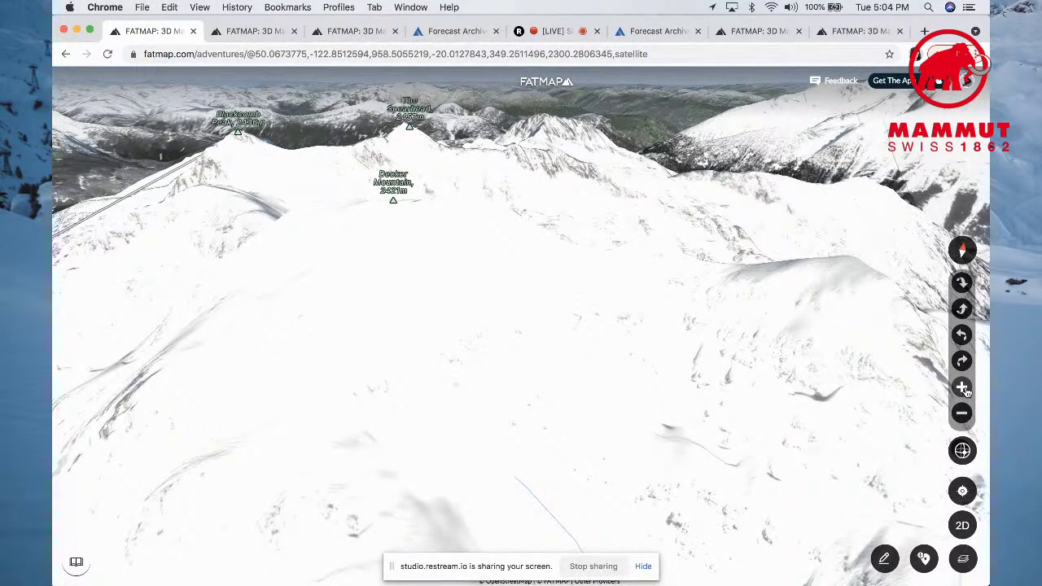
{"action": "left_click", "coordinate": [964, 337]}
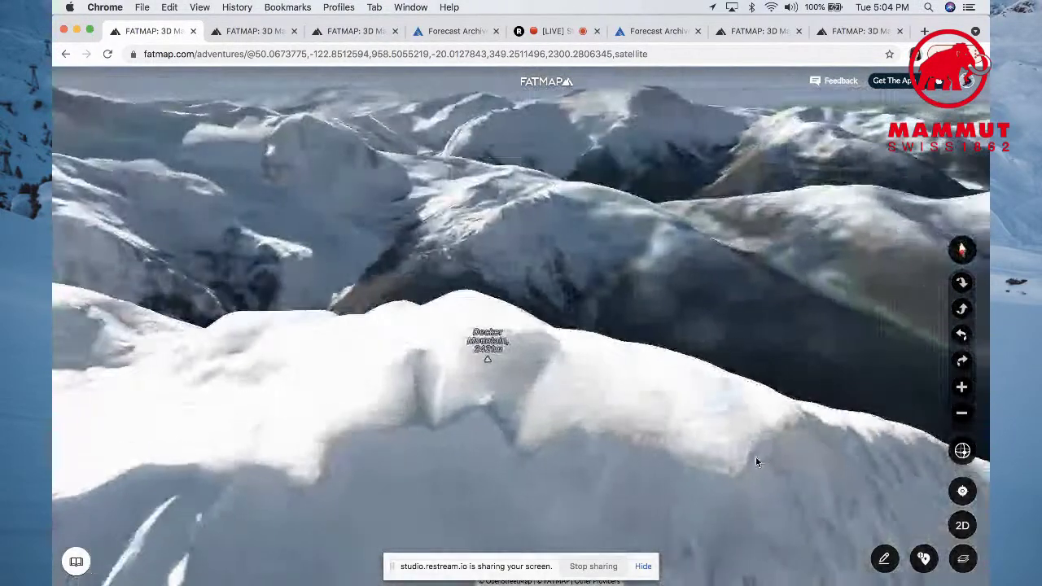
{"action": "left_click_drag", "start_coordinate": [644, 451], "coordinate": [709, 144]}
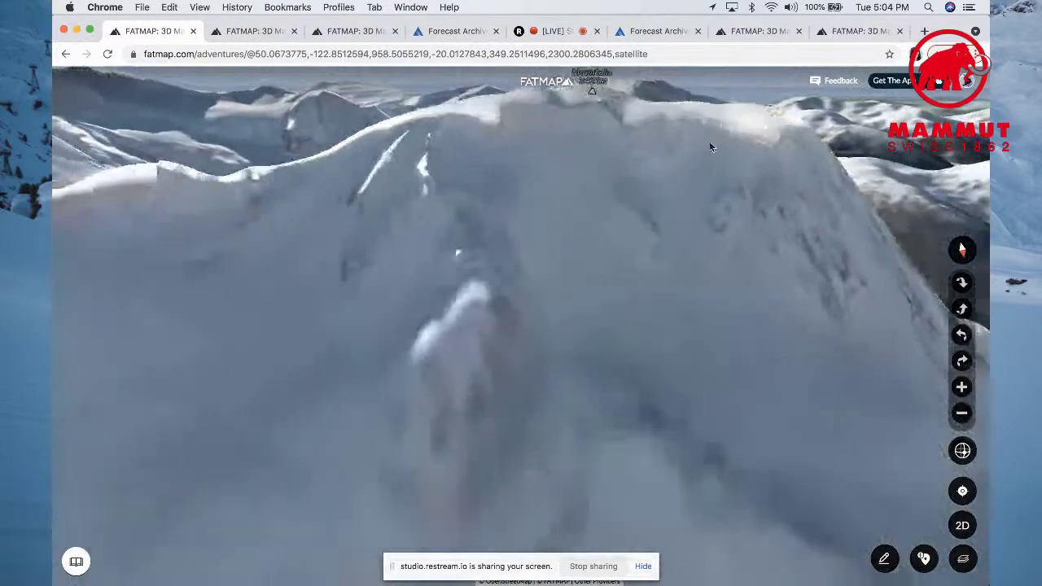
{"action": "left_click", "coordinate": [962, 415]}
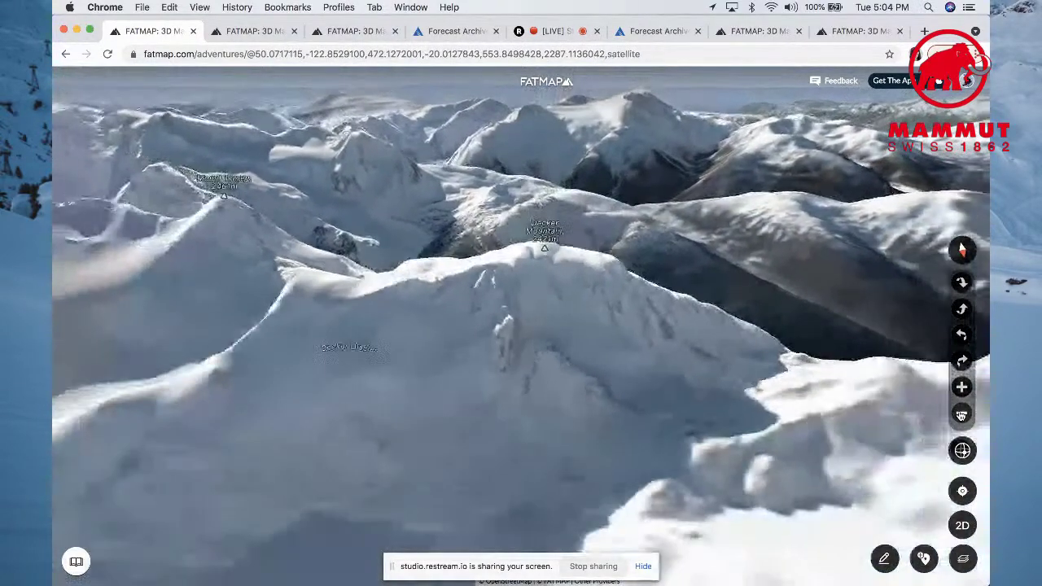
{"action": "left_click", "coordinate": [961, 415]}
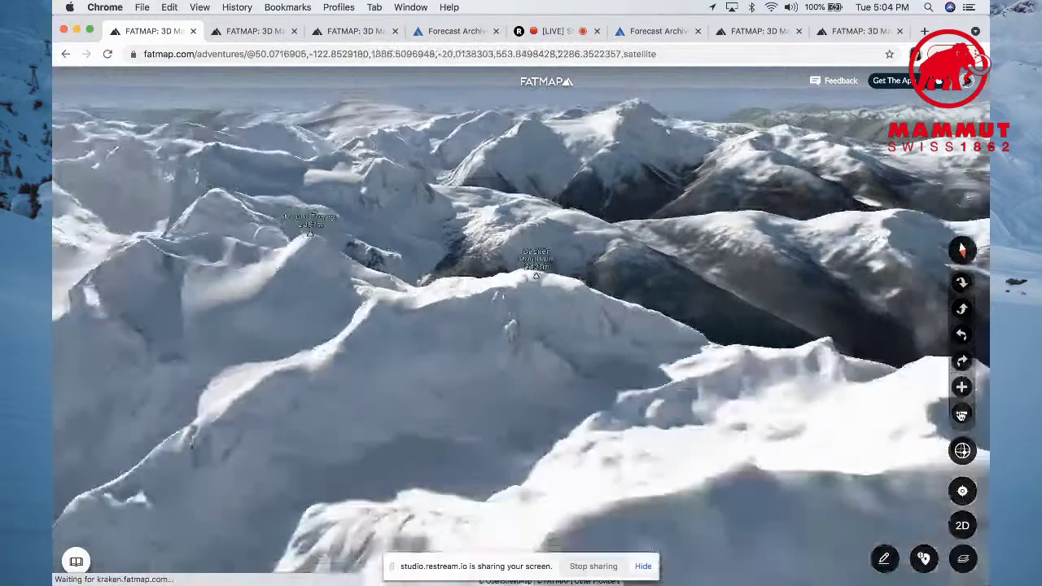
{"action": "scroll", "coordinate": [716, 395], "scroll_direction": "down", "scroll_amount": 3}
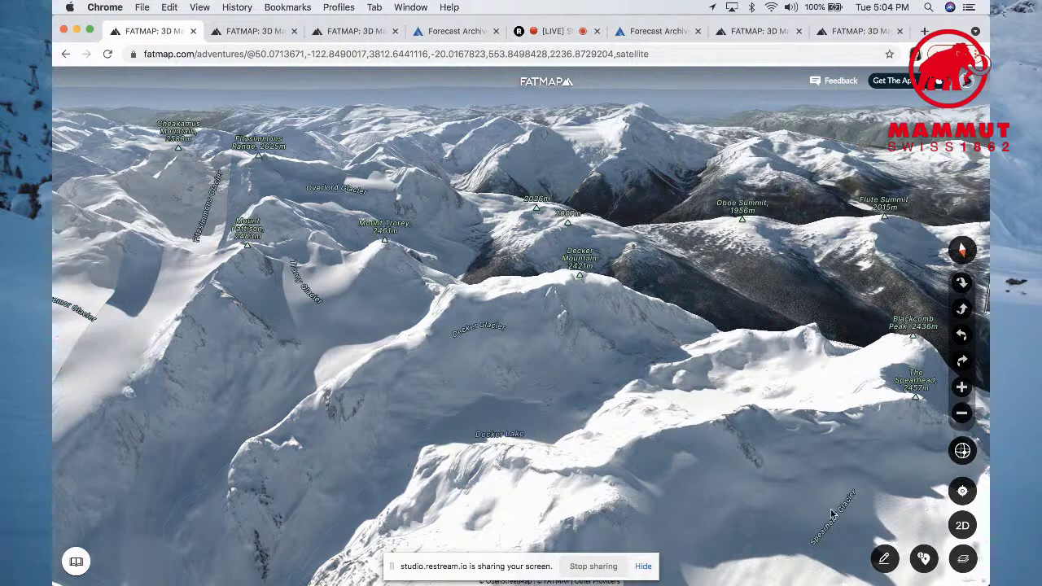
- Turn on the Avalanche slope-angle overlay (25°–45°+ legend) and zoom in two steps on Decker Glacier
{"action": "left_click", "coordinate": [964, 562]}
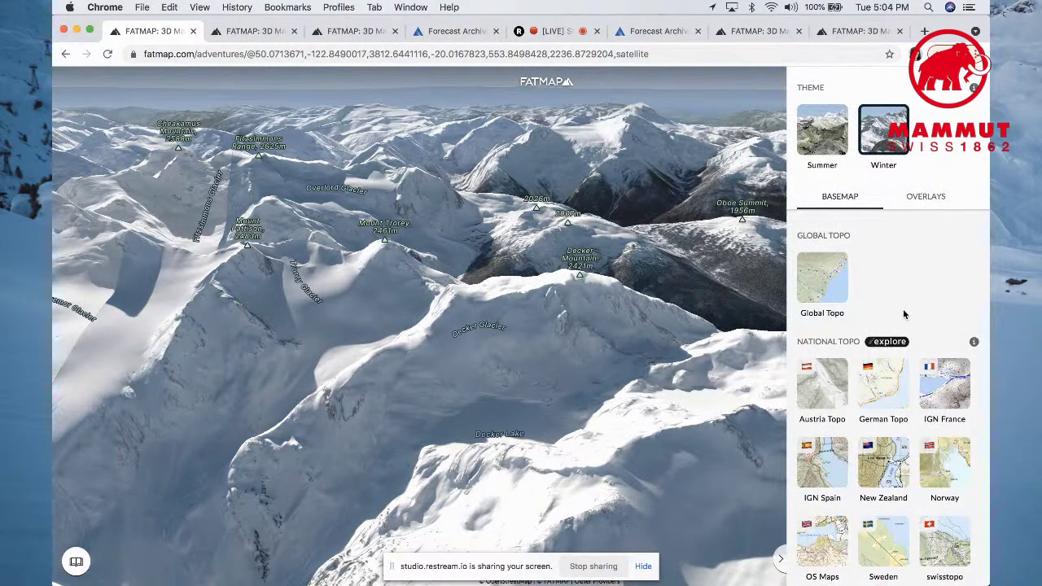
{"action": "left_click", "coordinate": [933, 200]}
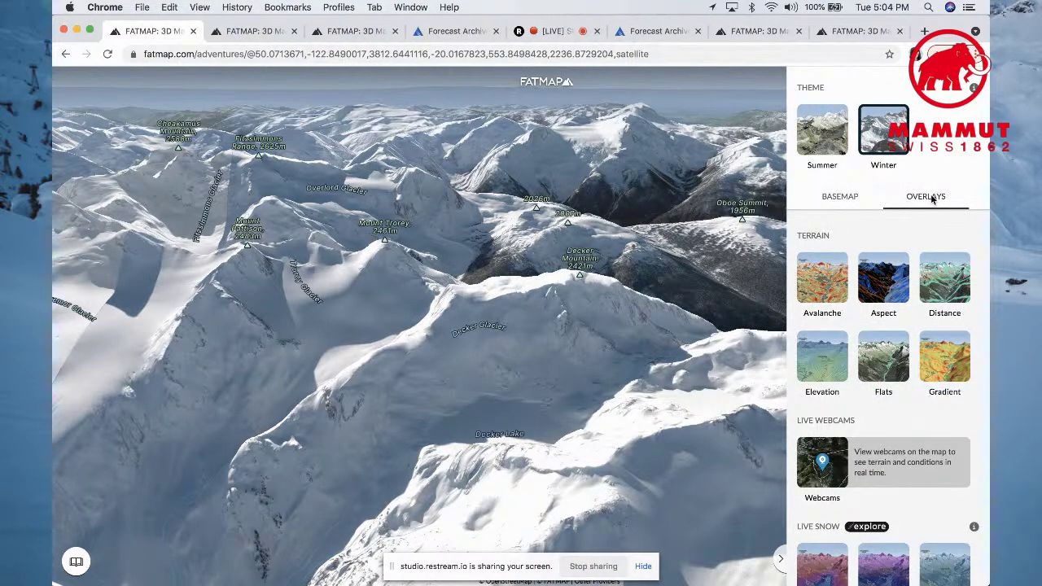
{"action": "left_click", "coordinate": [820, 281]}
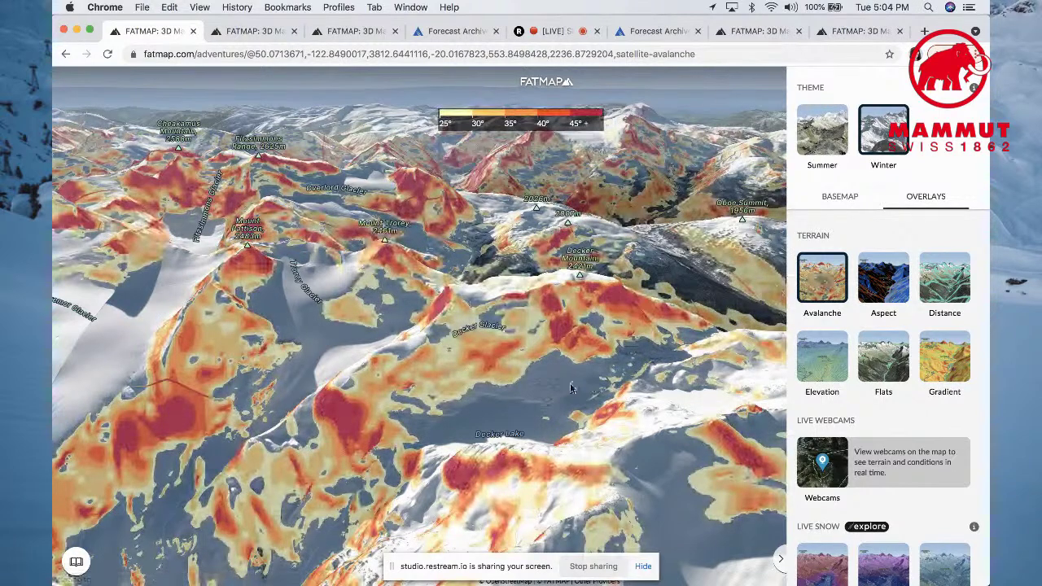
{"action": "left_click_drag", "start_coordinate": [570, 388], "coordinate": [574, 323]}
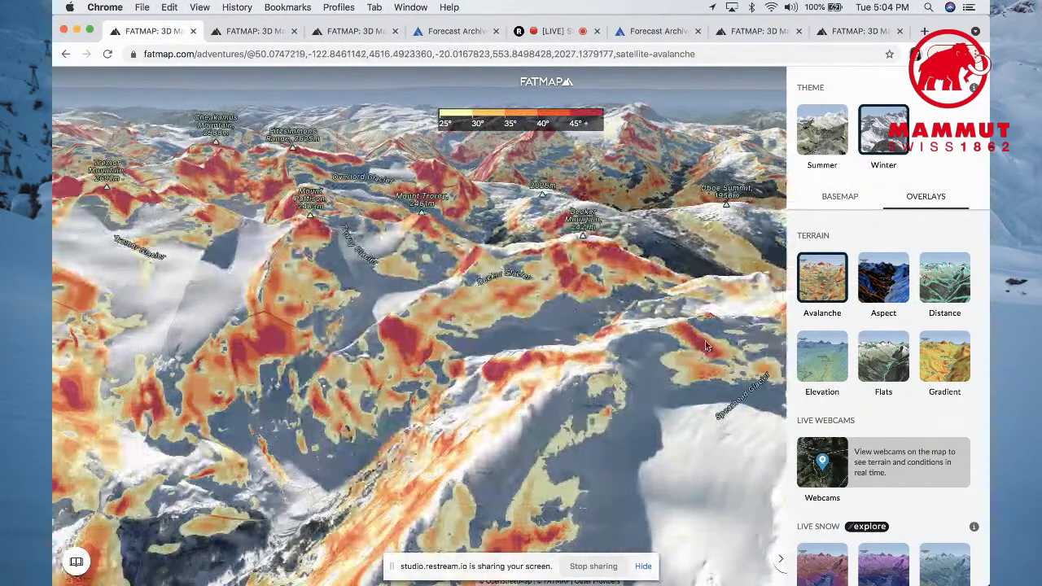
{"action": "left_click", "coordinate": [781, 558]}
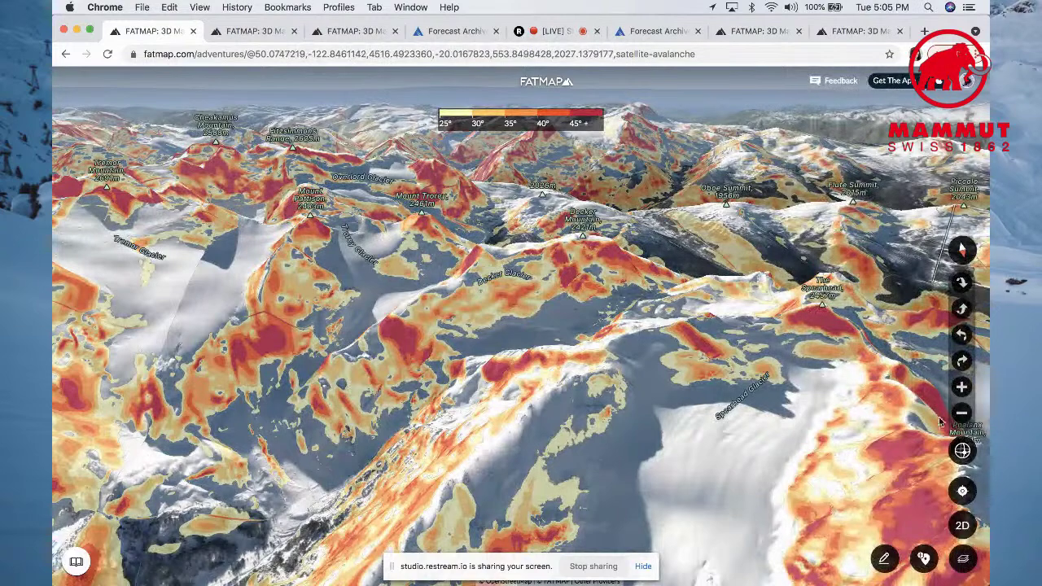
{"action": "left_click", "coordinate": [962, 388]}
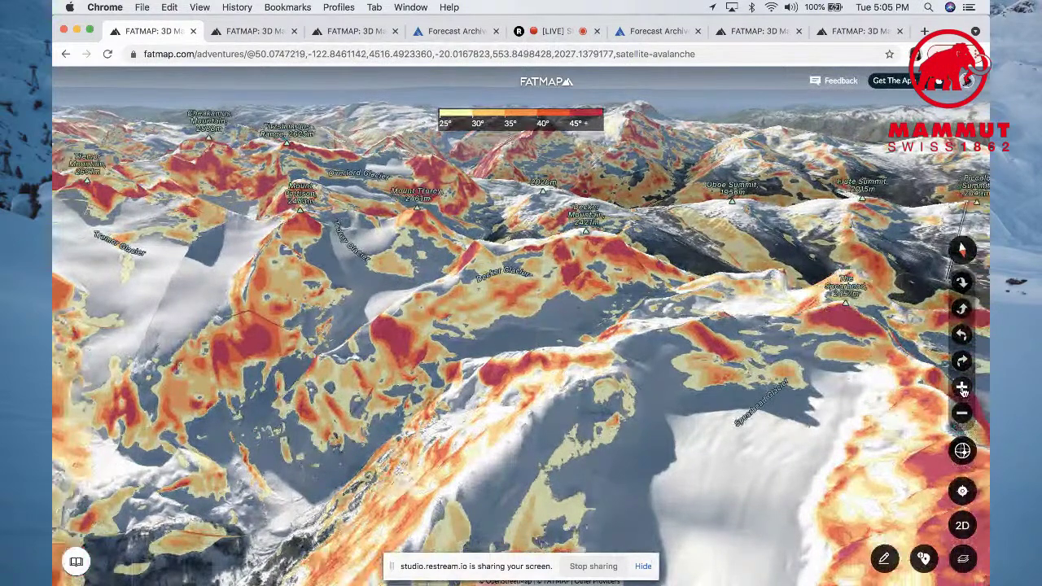
{"action": "left_click", "coordinate": [962, 388]}
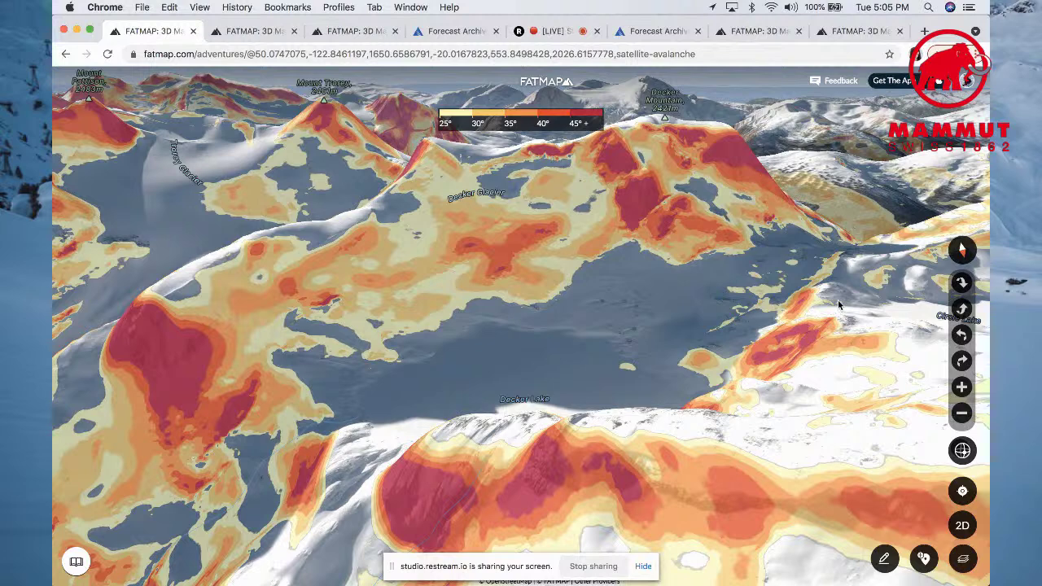
- Adjust the zoom on Decker Glacier and rotate the heading twice to see the red 40°–45°+ ridge slopes
{"action": "left_click", "coordinate": [959, 414]}
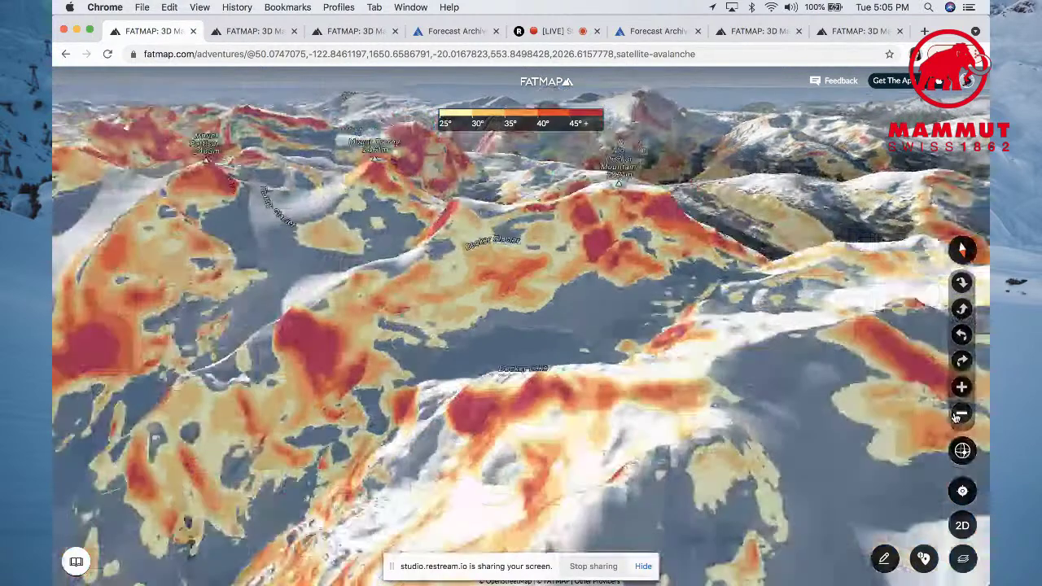
{"action": "left_click", "coordinate": [959, 415]}
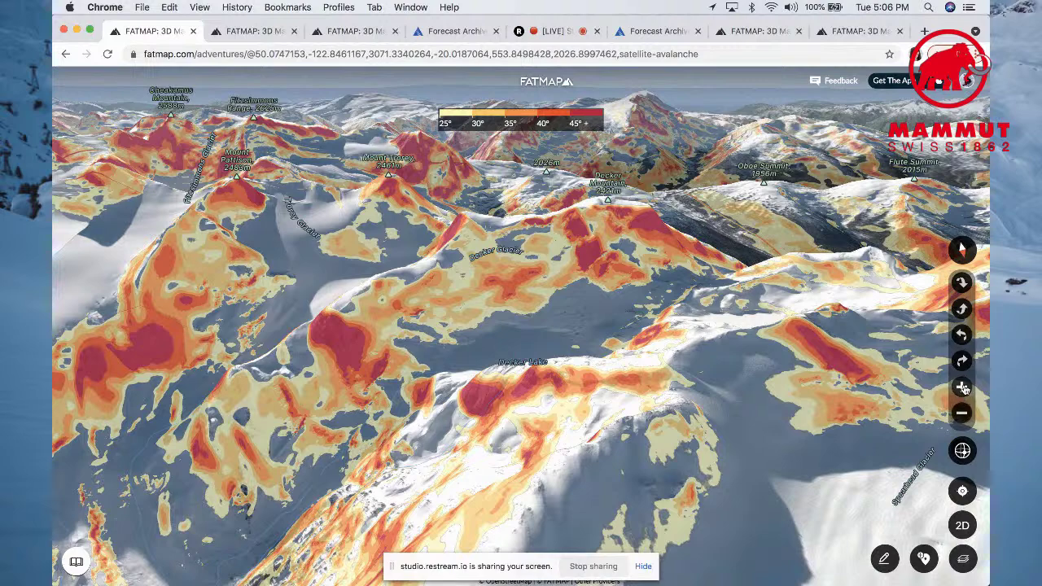
{"action": "left_click", "coordinate": [962, 388]}
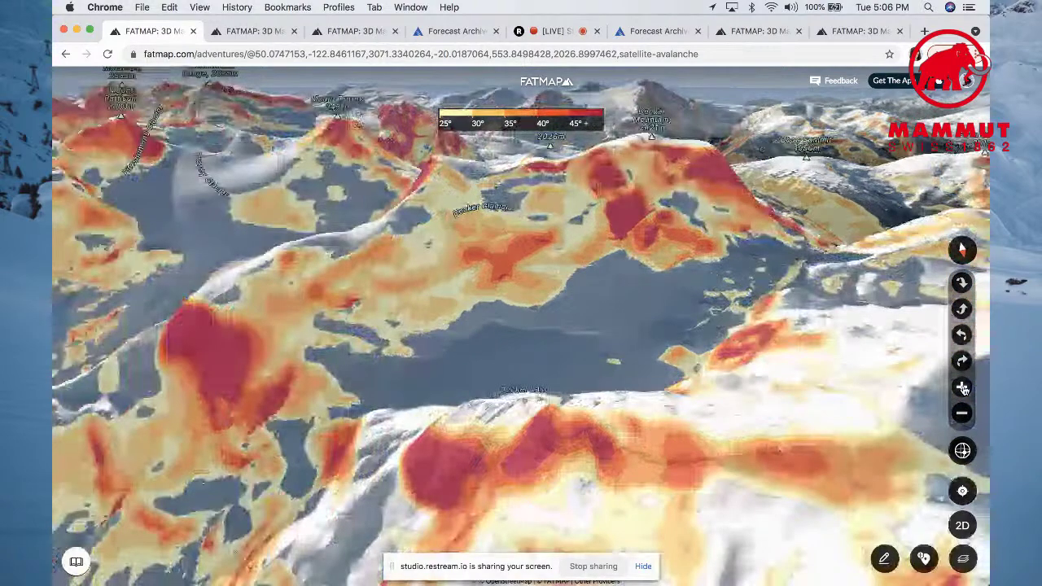
{"action": "left_click", "coordinate": [963, 387]}
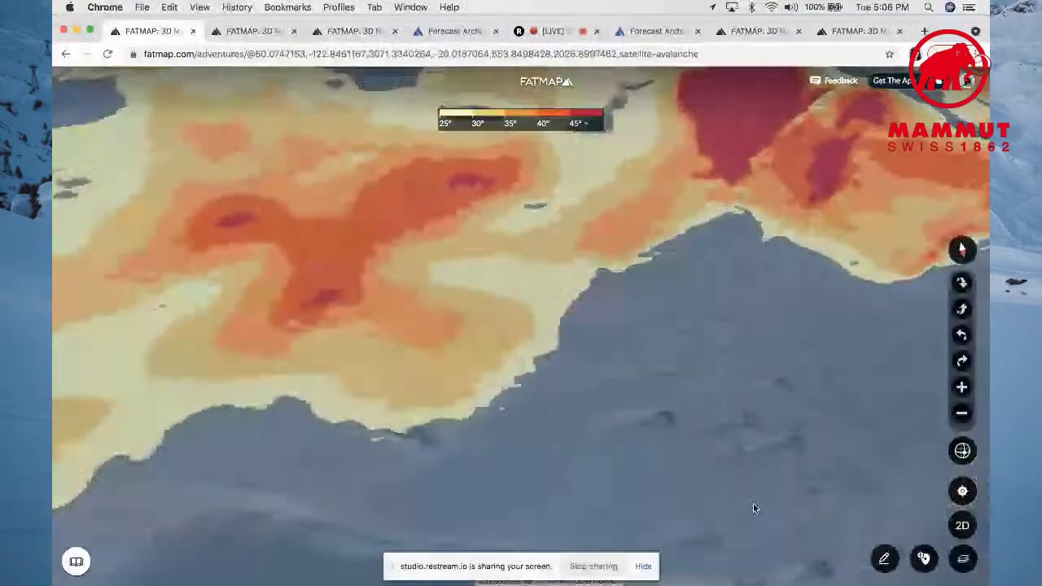
{"action": "left_click", "coordinate": [964, 415]}
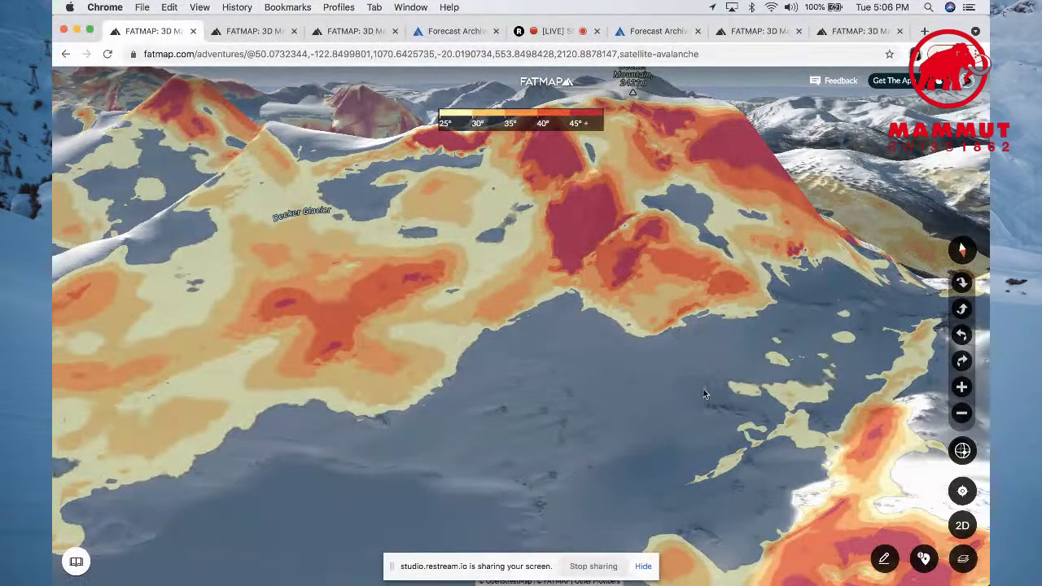
{"action": "left_click", "coordinate": [963, 361]}
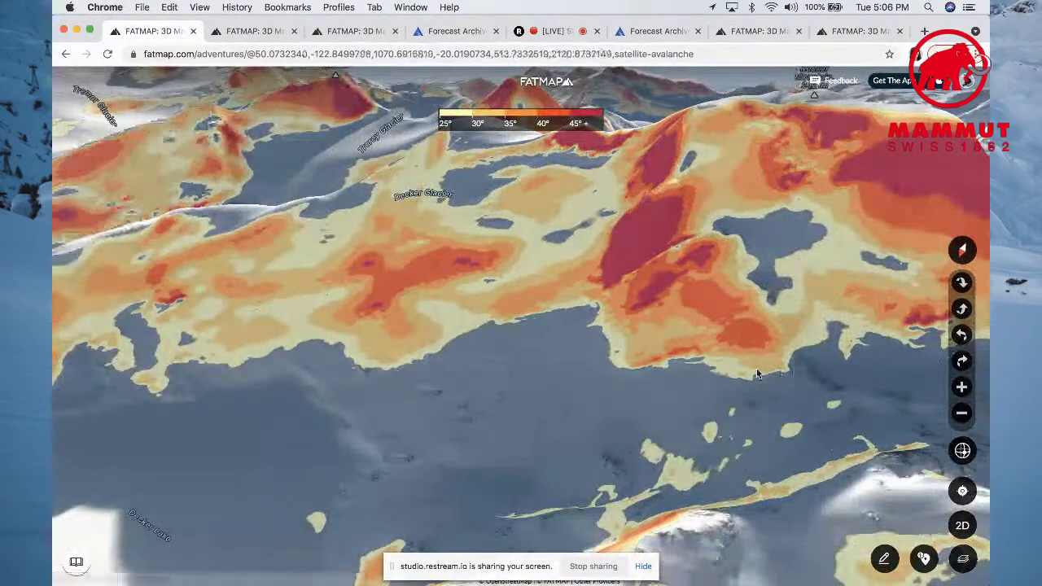
{"action": "left_click", "coordinate": [963, 361]}
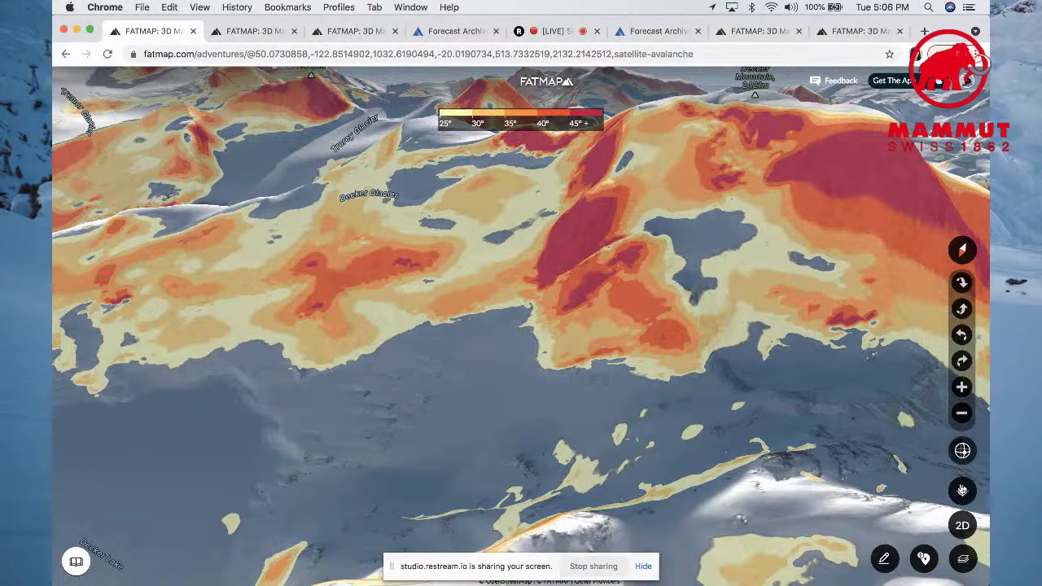
{"action": "left_click", "coordinate": [964, 560]}
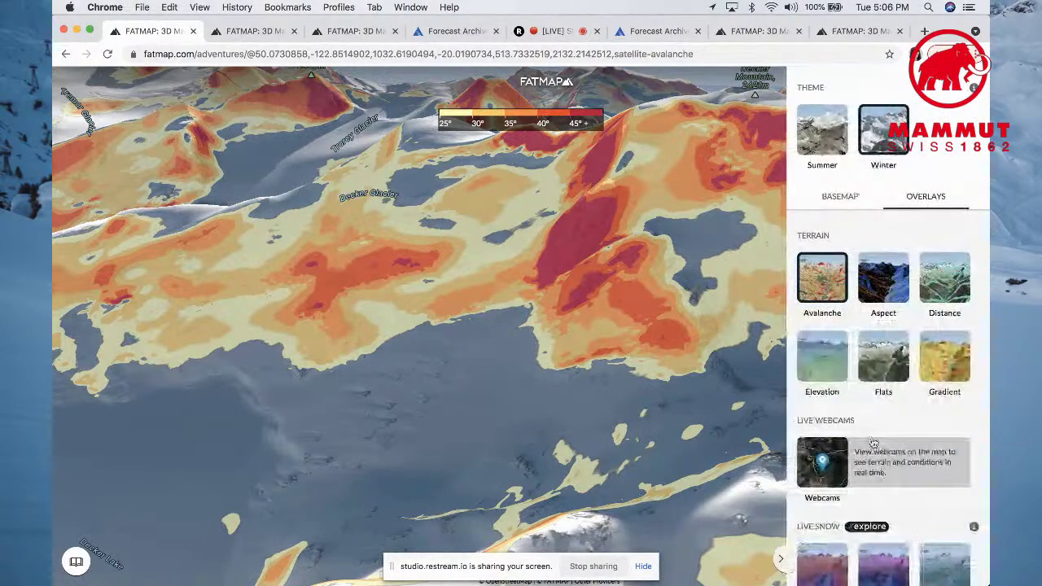
{"action": "left_click", "coordinate": [827, 289]}
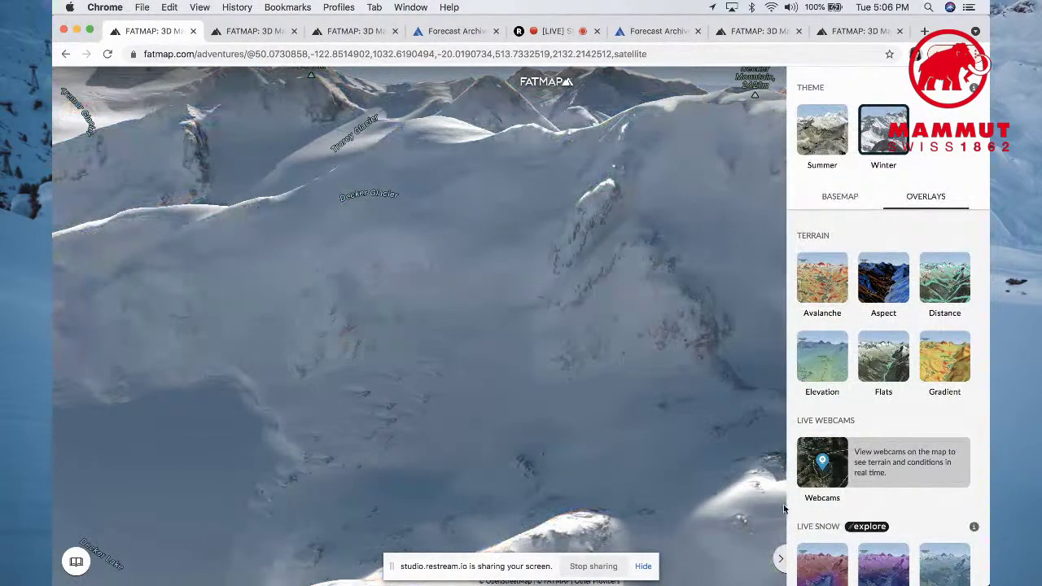
{"action": "left_click", "coordinate": [780, 559]}
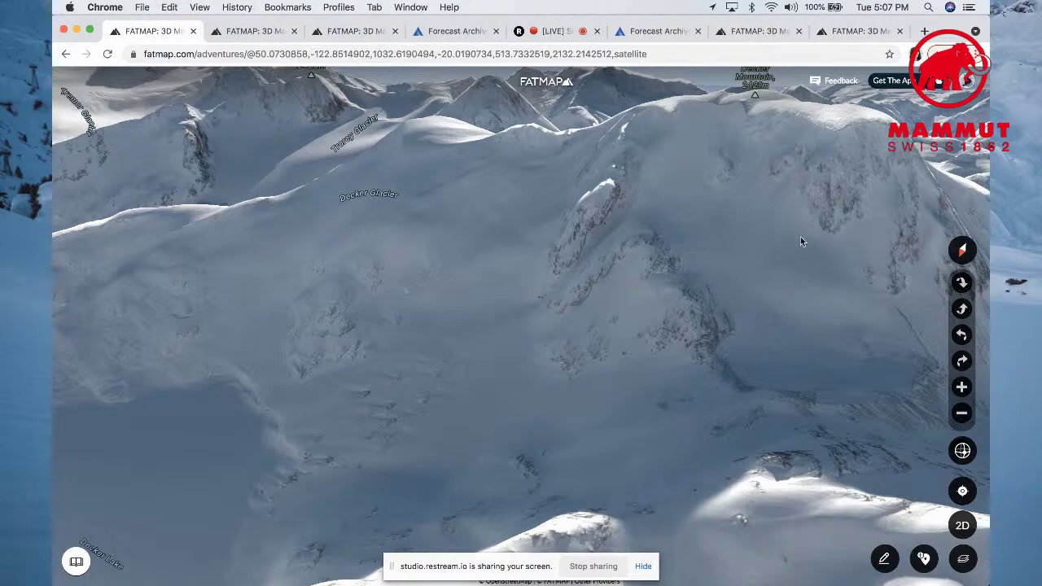
{"action": "left_click", "coordinate": [963, 559]}
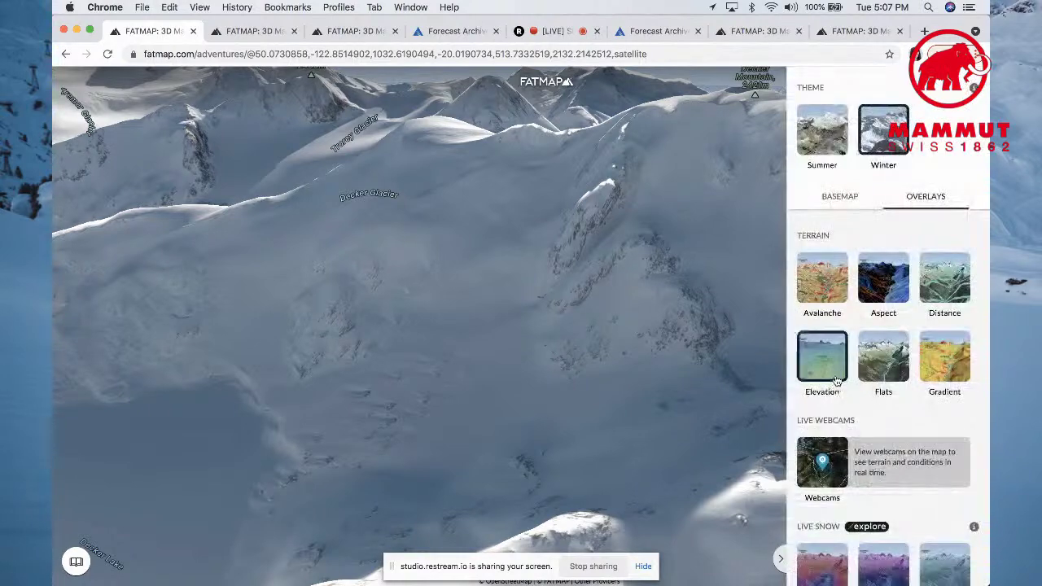
{"action": "left_click", "coordinate": [828, 295]}
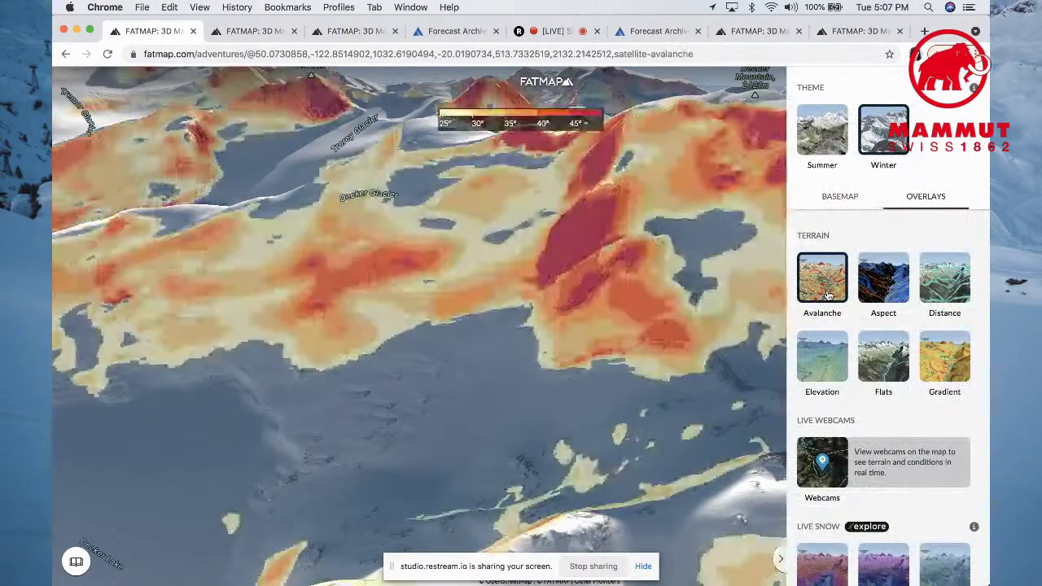
{"action": "left_click", "coordinate": [786, 552]}
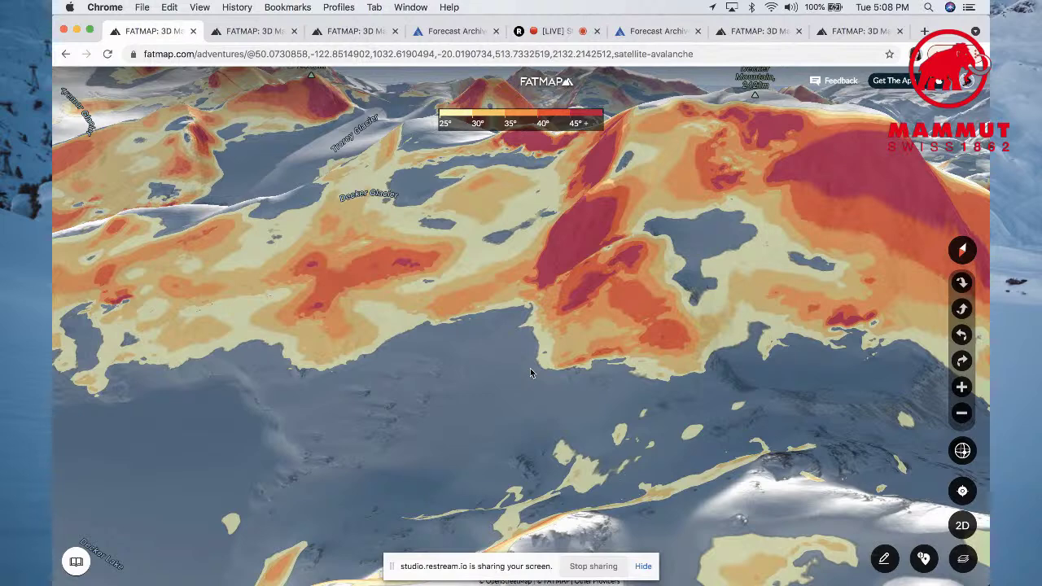
- Deselect the Avalanche overlay and collapse the layer panel, leaving plain satellite terrain
{"action": "left_click", "coordinate": [963, 559]}
{"action": "left_click", "coordinate": [822, 277]}
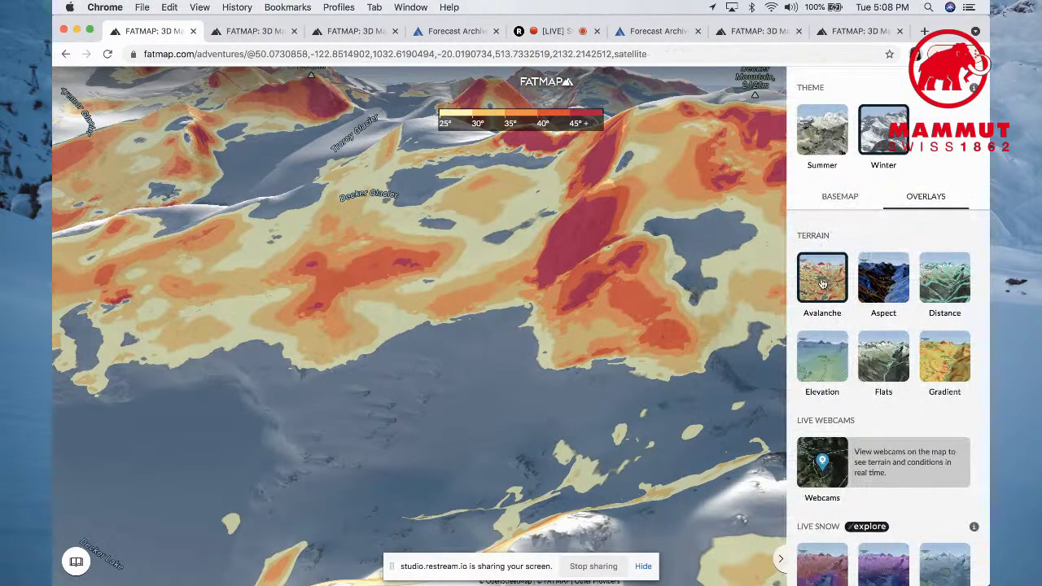
{"action": "left_click", "coordinate": [782, 560]}
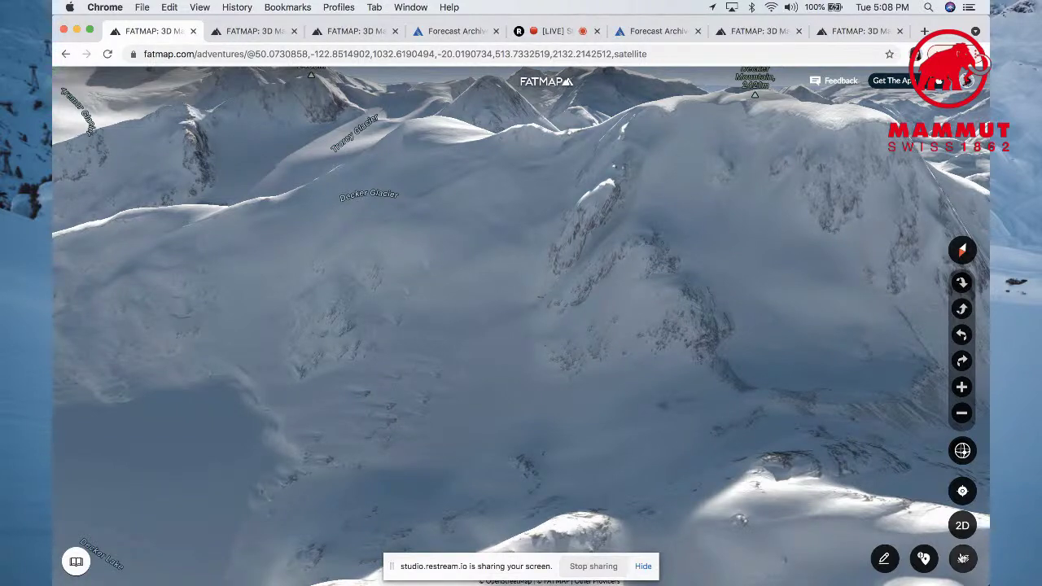
{"action": "left_click", "coordinate": [963, 559]}
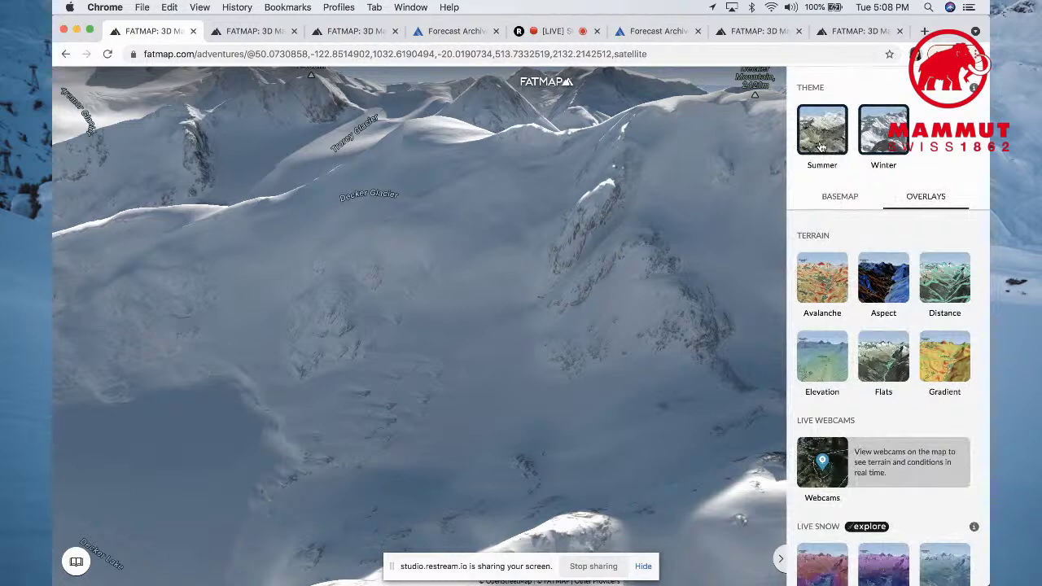
{"action": "left_click", "coordinate": [830, 117]}
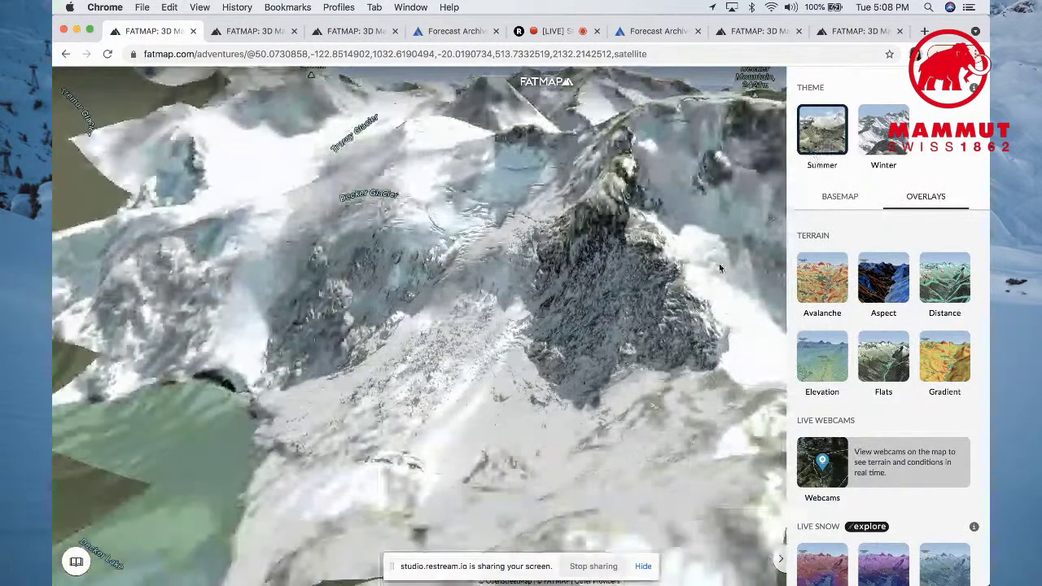
{"action": "left_click", "coordinate": [783, 561]}
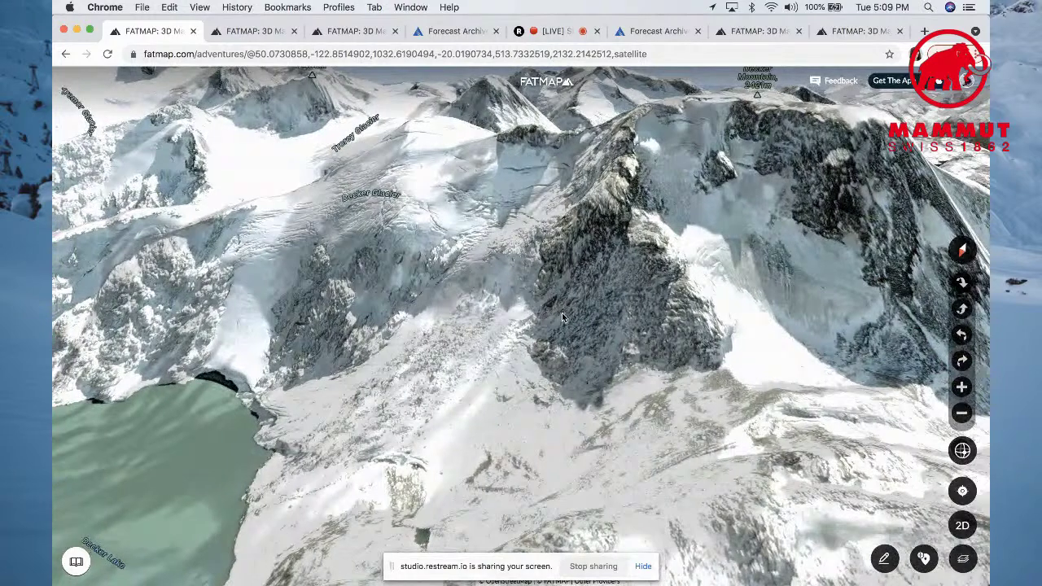
{"action": "left_click_drag", "start_coordinate": [562, 312], "coordinate": [674, 340]}
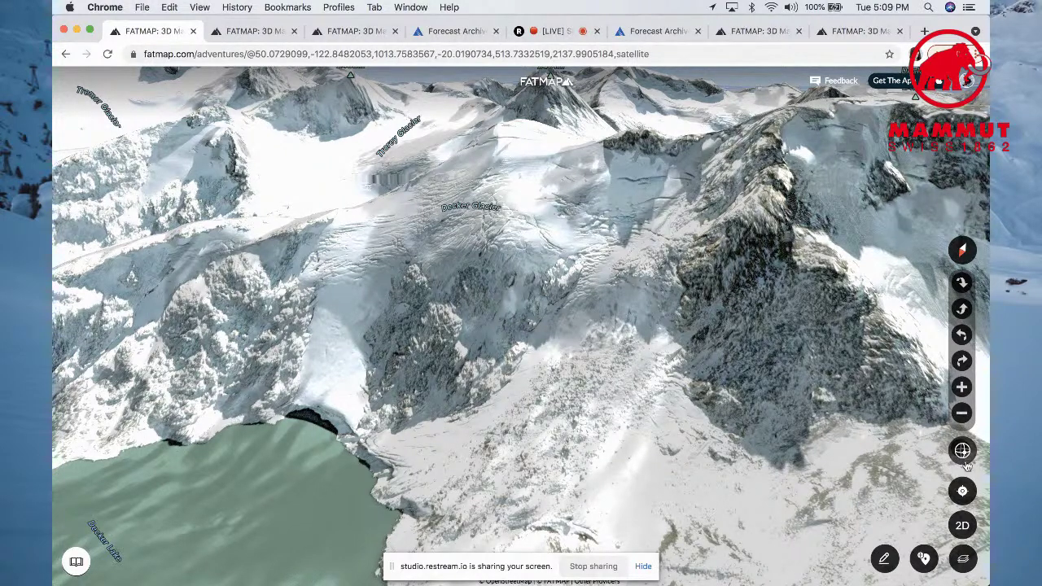
- Switch to the Winter map theme and zoom out to Mount Tracey, Overlord Glacier and Circle Lake
{"action": "left_click", "coordinate": [962, 559]}
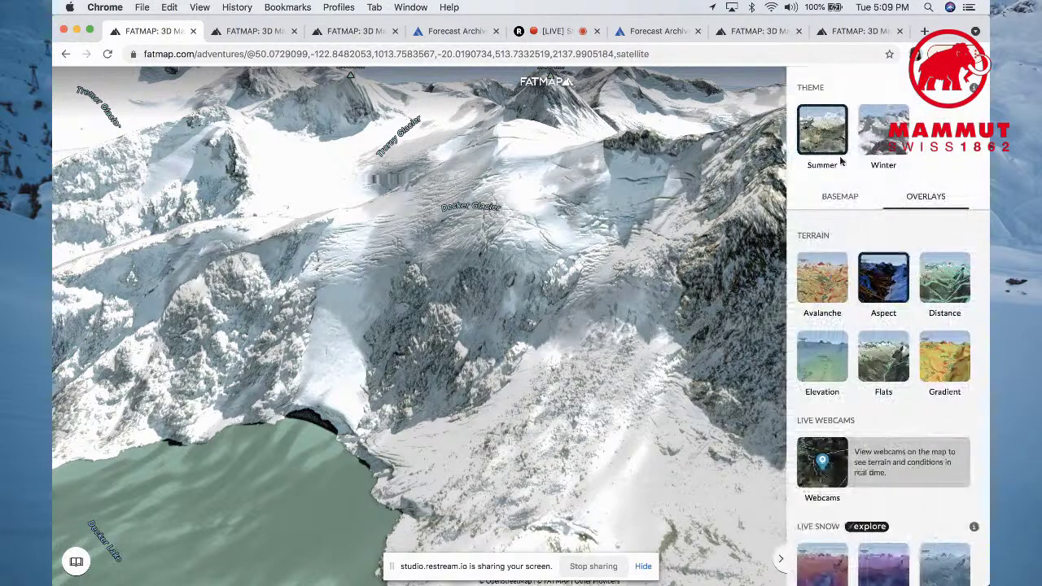
{"action": "left_click", "coordinate": [879, 140]}
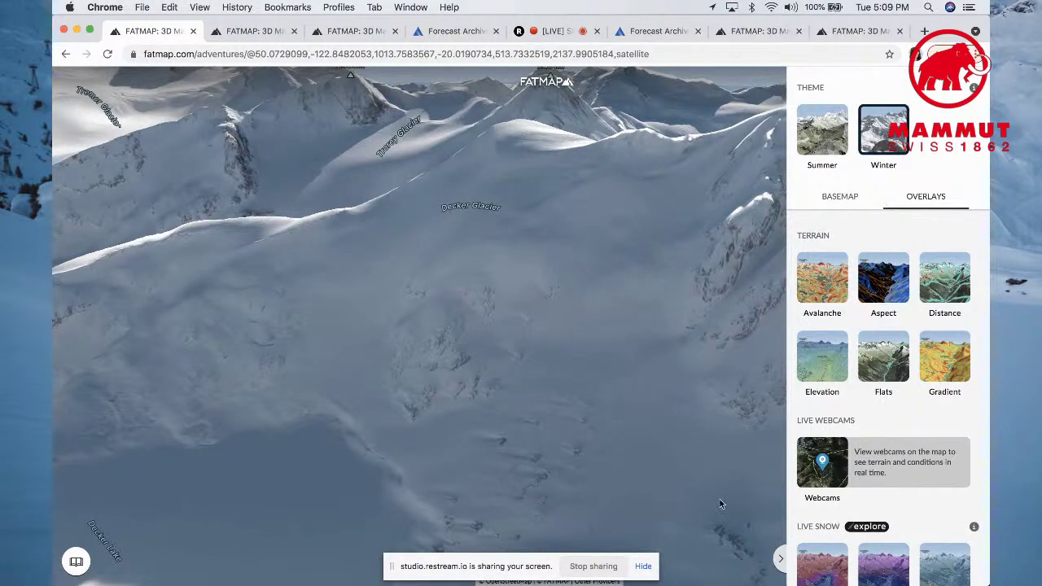
{"action": "left_click", "coordinate": [780, 559]}
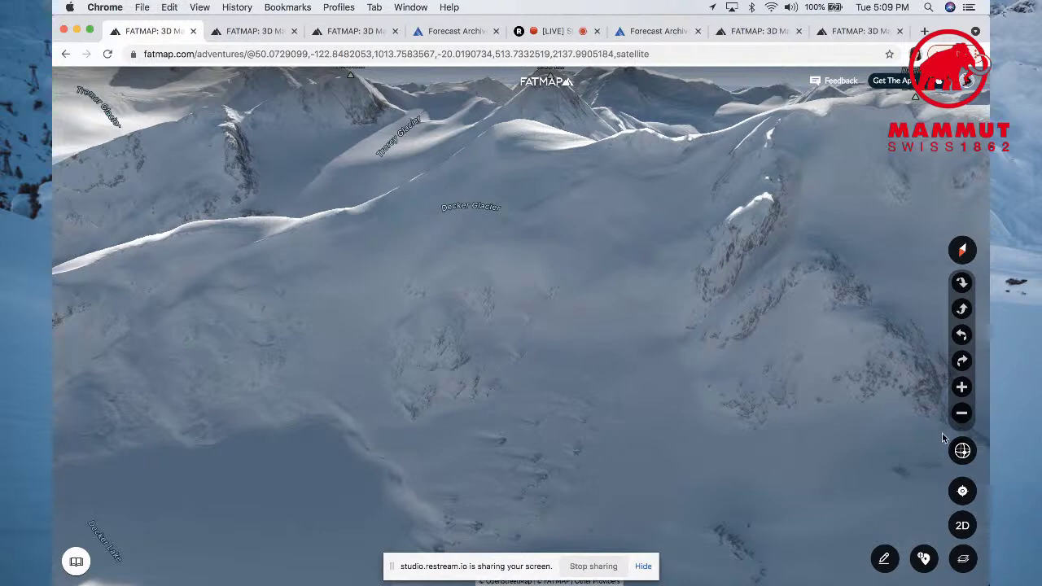
{"action": "left_click", "coordinate": [962, 414]}
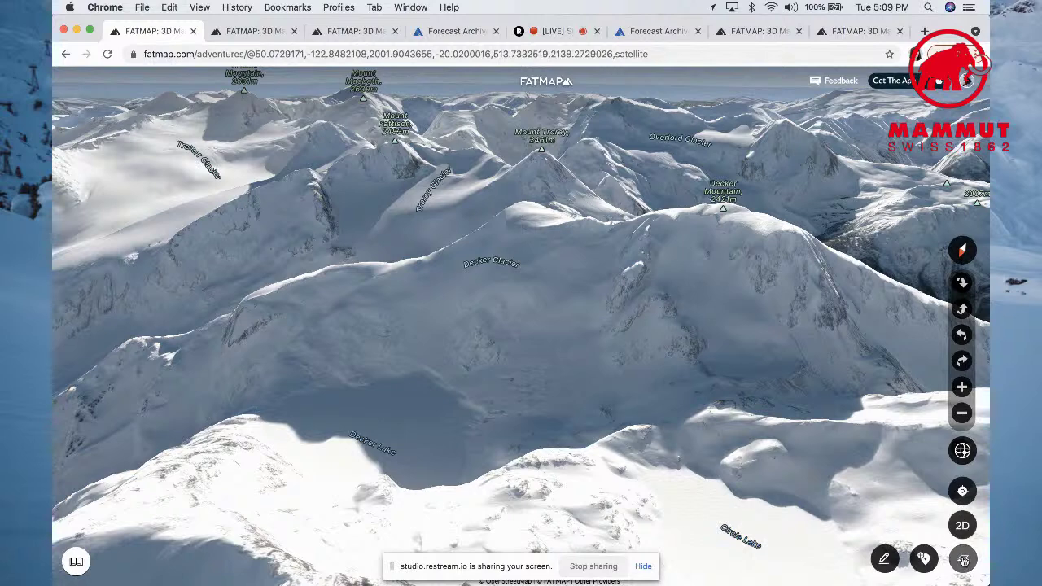
- Show the Elevation overlay, pan to inspect its contours, then turn it off again
{"action": "left_click", "coordinate": [963, 559]}
{"action": "left_click", "coordinate": [828, 350]}
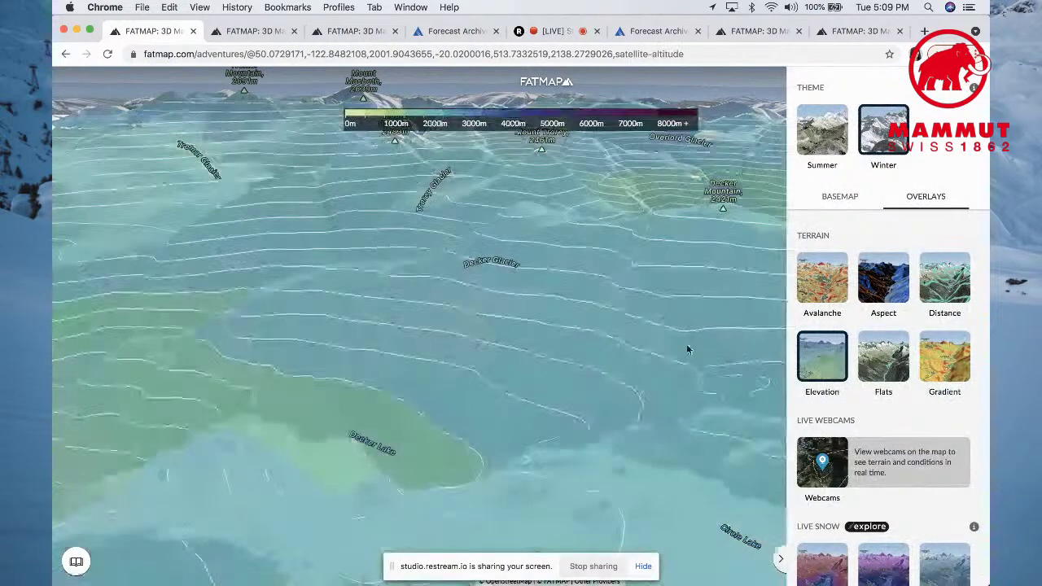
{"action": "left_click_drag", "start_coordinate": [628, 345], "coordinate": [409, 347]}
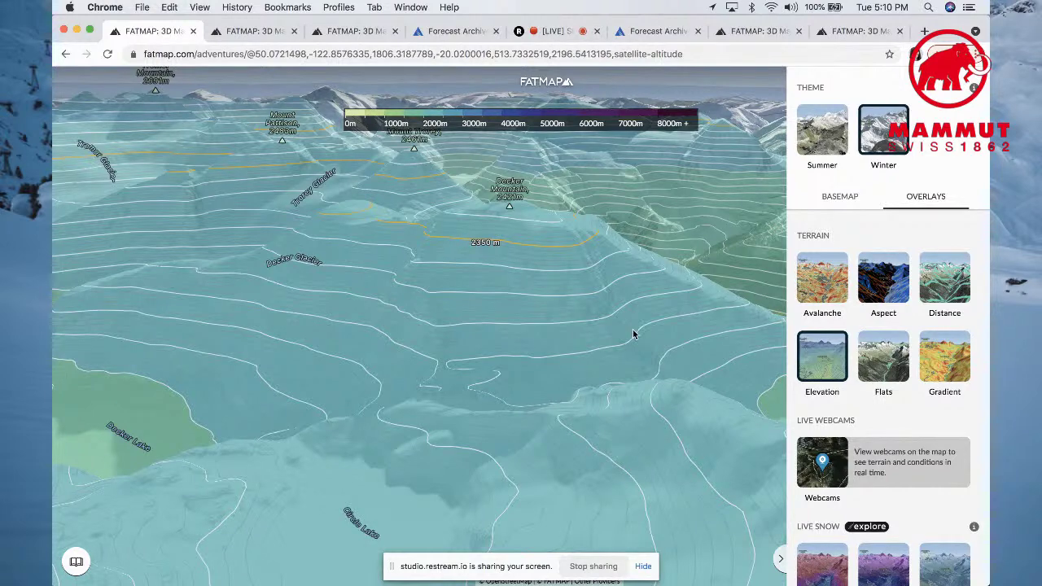
{"action": "left_click", "coordinate": [823, 363]}
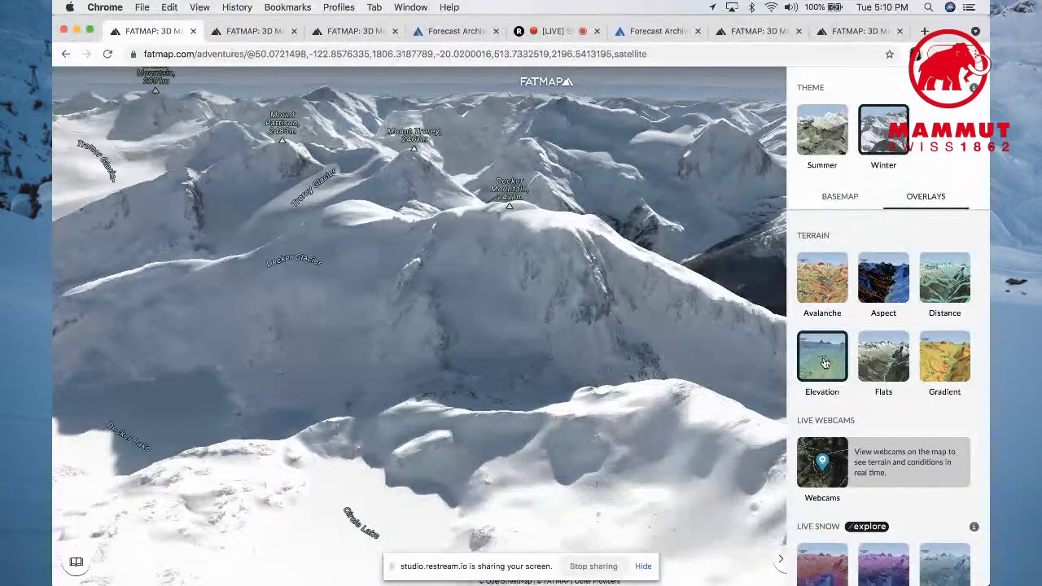
- Close the layer panel and pan and zoom to frame Decker Glacier, Decker Lake and Circle Lake
{"action": "left_click", "coordinate": [782, 558]}
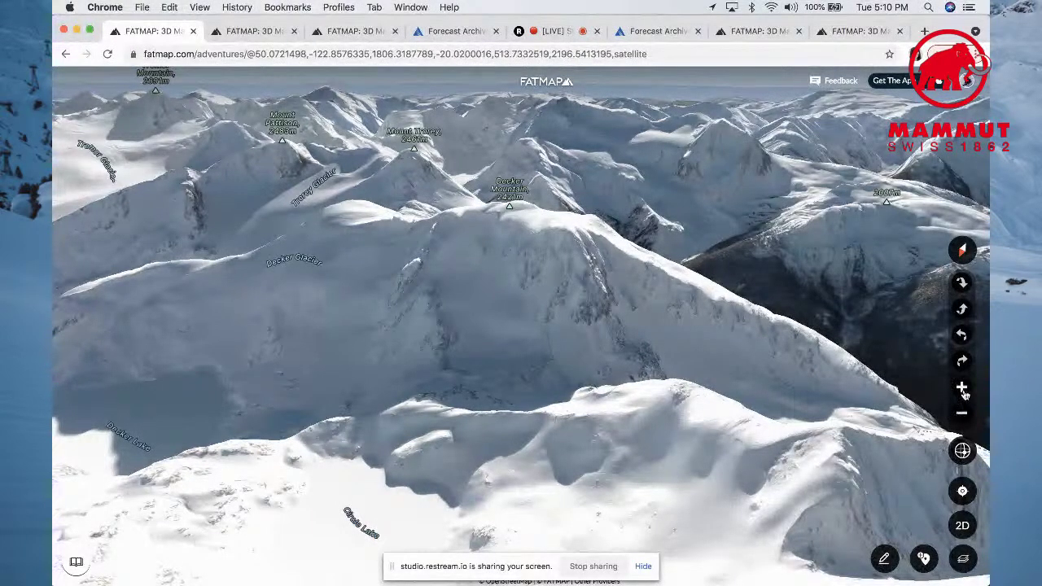
{"action": "scroll", "coordinate": [708, 374], "scroll_direction": "up", "scroll_amount": 3}
{"action": "left_click_drag", "start_coordinate": [514, 353], "coordinate": [713, 337]}
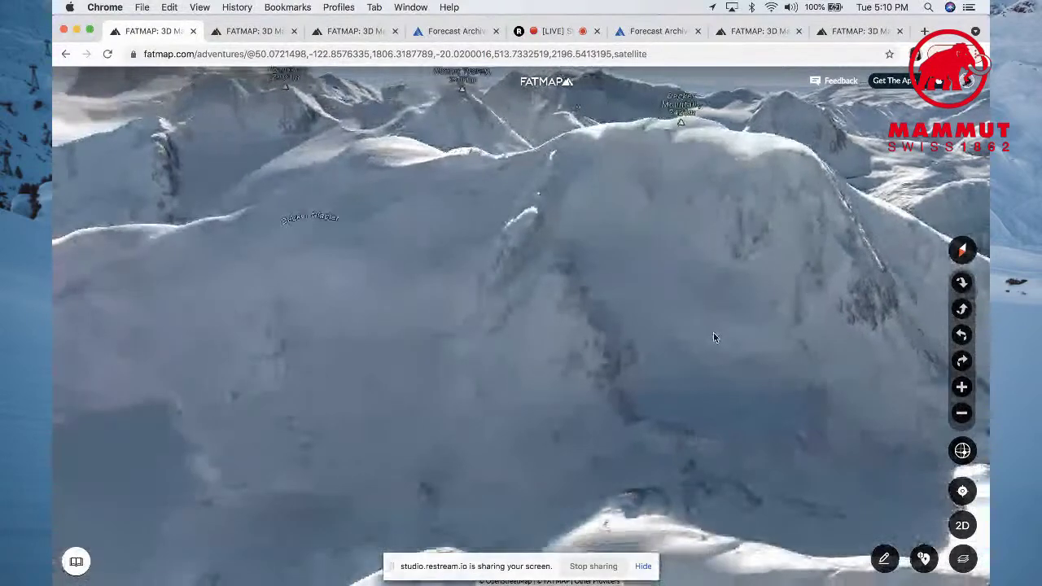
{"action": "left_click", "coordinate": [962, 388]}
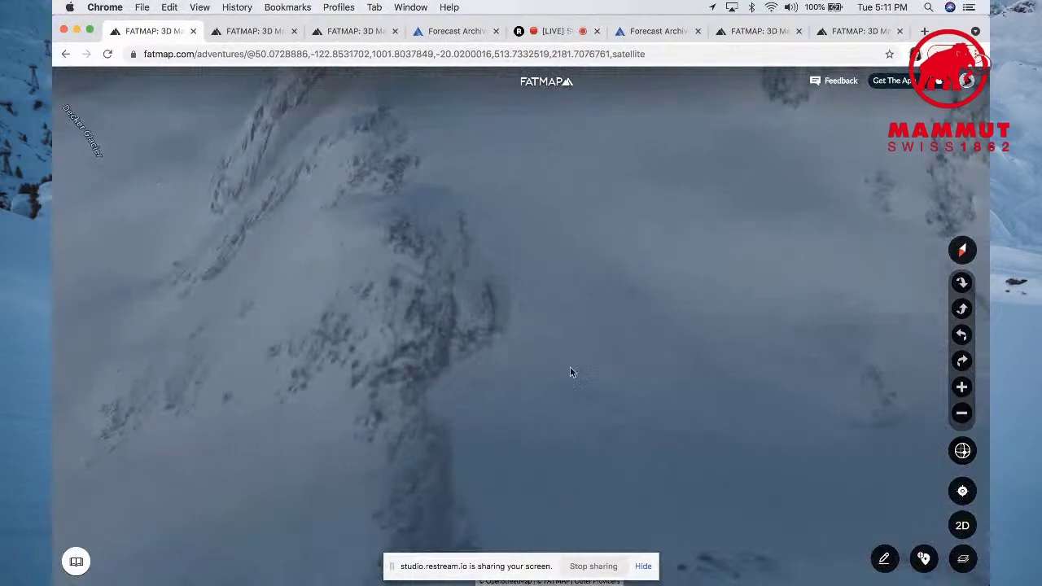
{"action": "left_click", "coordinate": [962, 413]}
{"action": "left_click", "coordinate": [962, 415]}
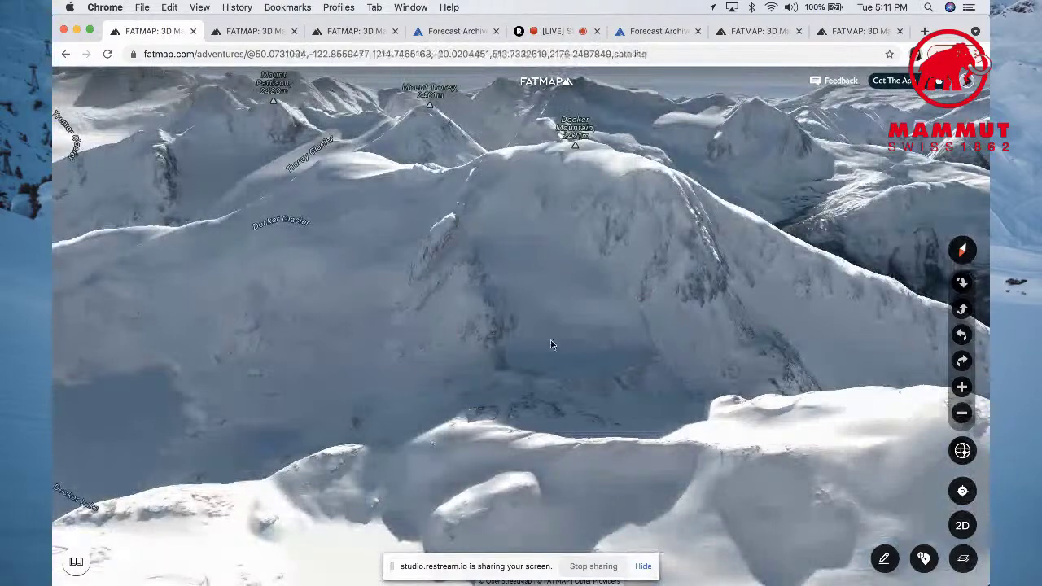
{"action": "left_click_drag", "start_coordinate": [526, 364], "coordinate": [665, 346]}
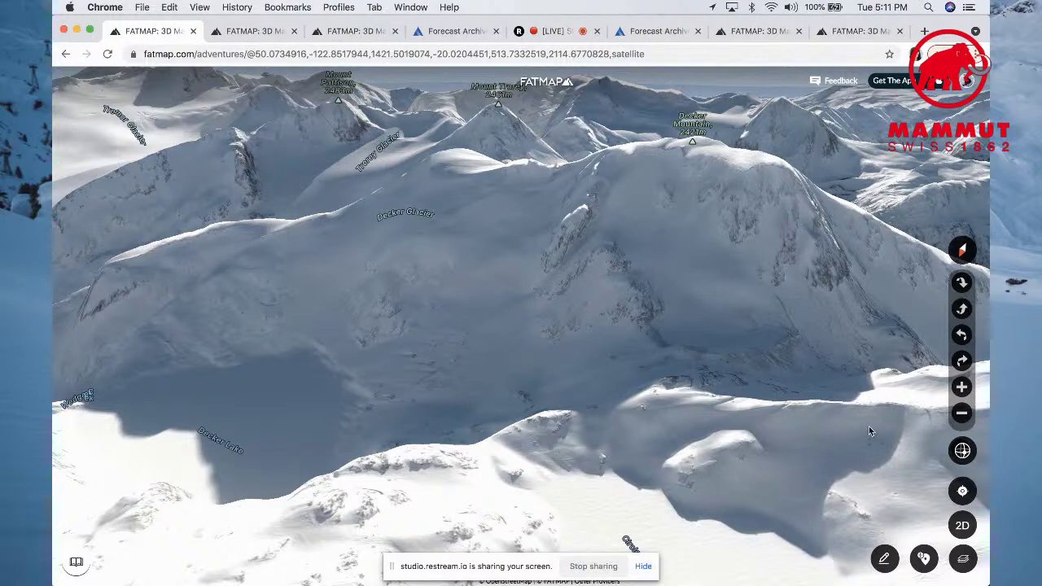
{"action": "left_click_drag", "start_coordinate": [869, 426], "coordinate": [856, 388]}
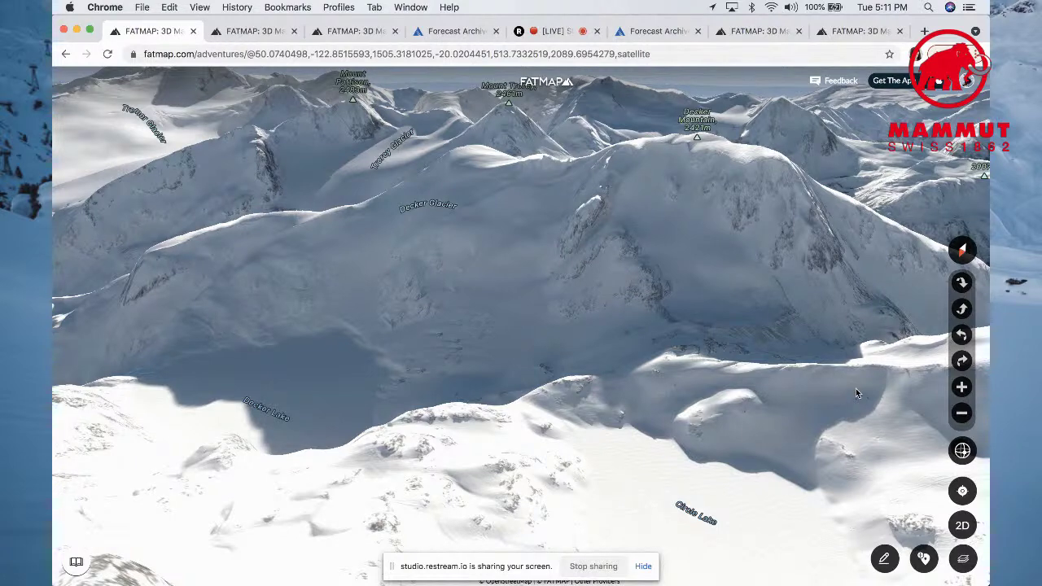
- Change the basemap to Global Topo
{"action": "left_click", "coordinate": [964, 559]}
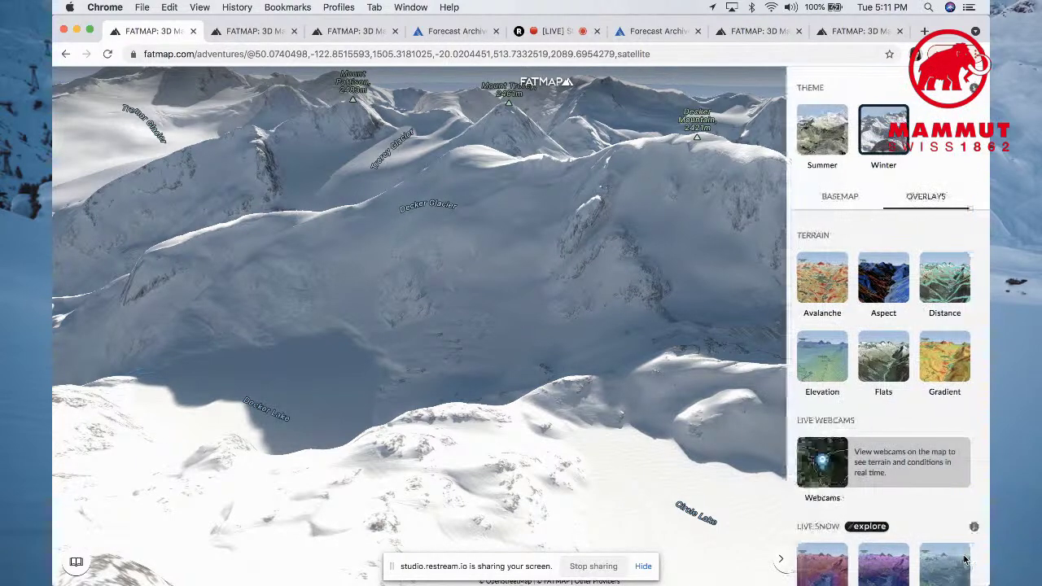
{"action": "left_click", "coordinate": [844, 199]}
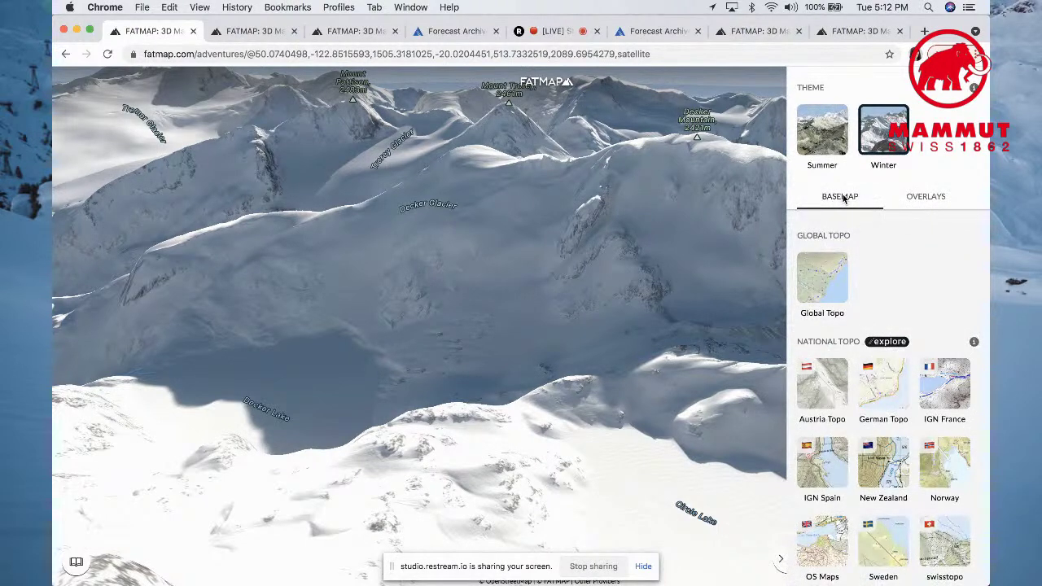
{"action": "left_click", "coordinate": [822, 272]}
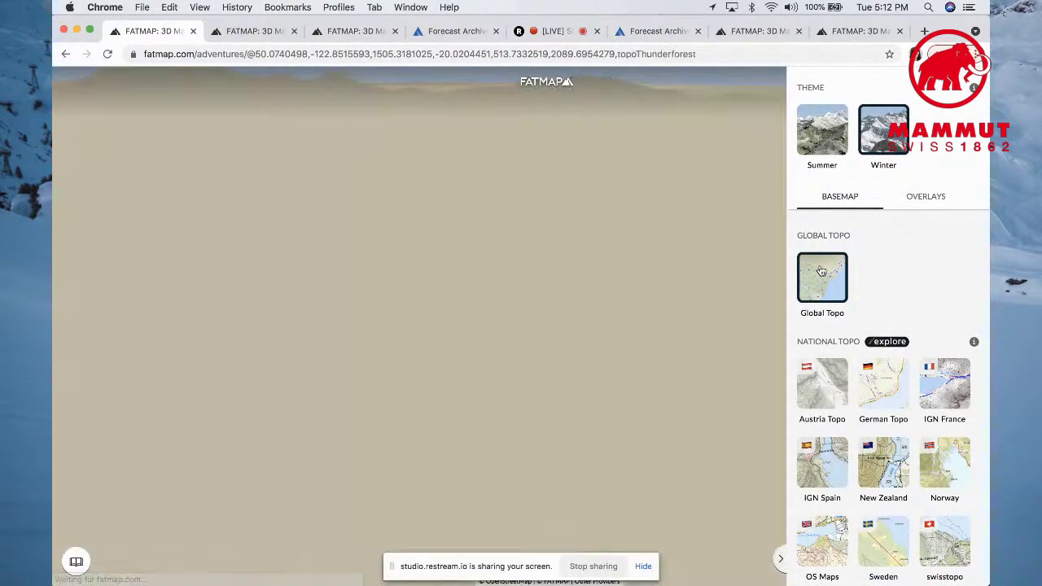
{"action": "left_click", "coordinate": [780, 559]}
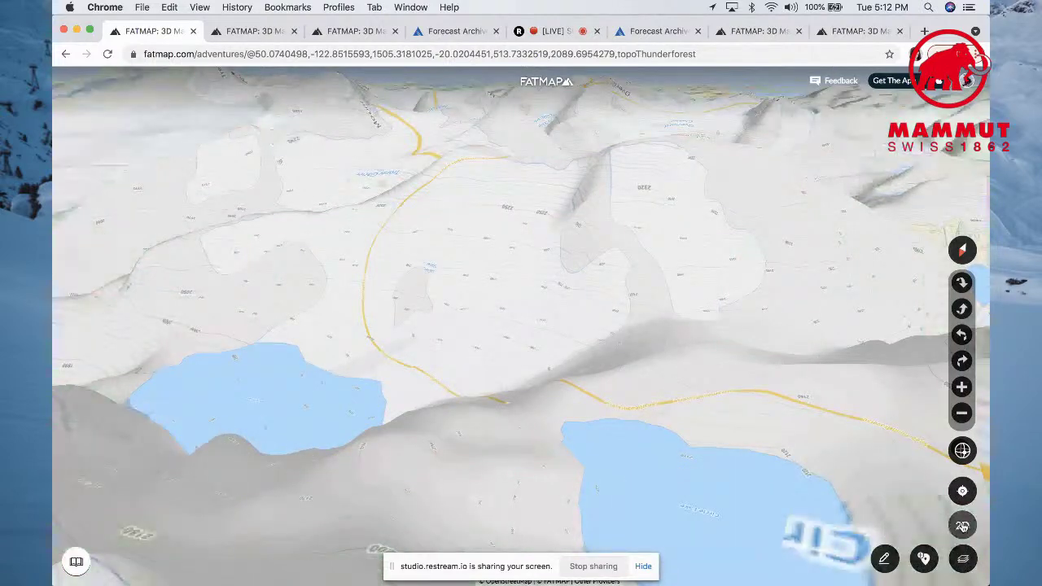
- Flatten the map to 2D and zoom out two steps over Decker Lake and Circle Lake
{"action": "left_click", "coordinate": [963, 526]}
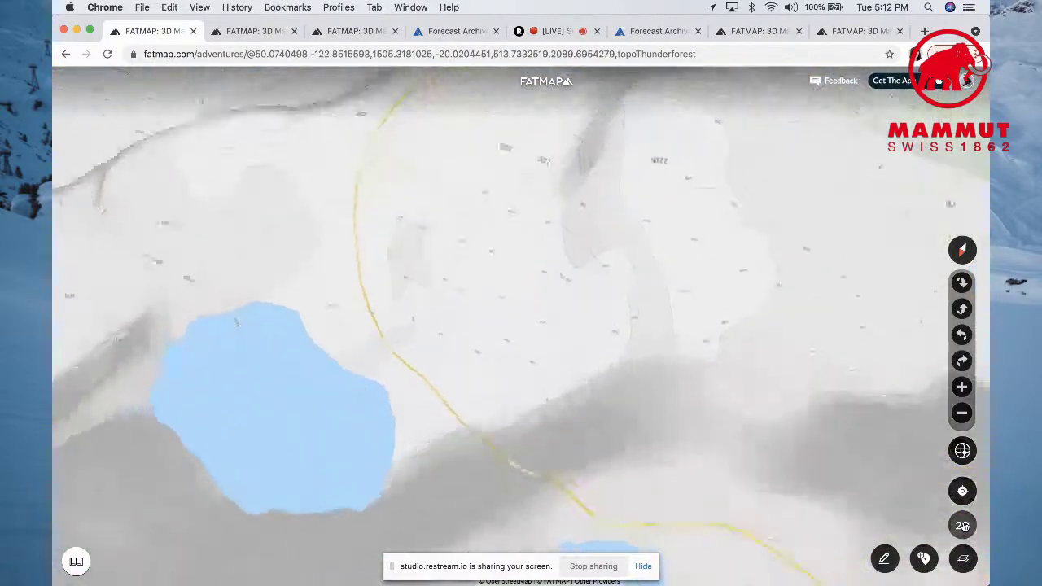
{"action": "left_click", "coordinate": [963, 416]}
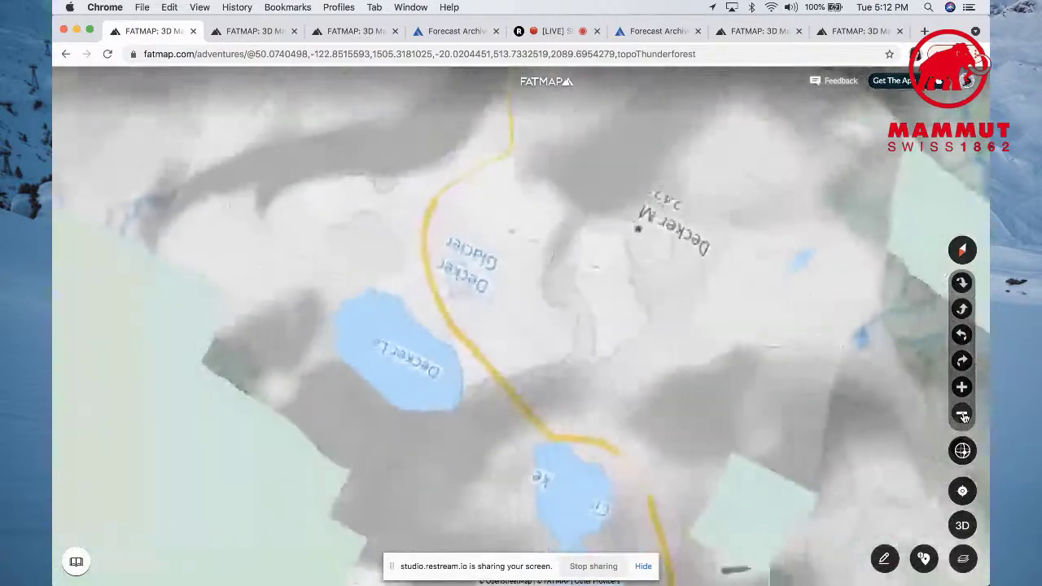
{"action": "left_click", "coordinate": [963, 416]}
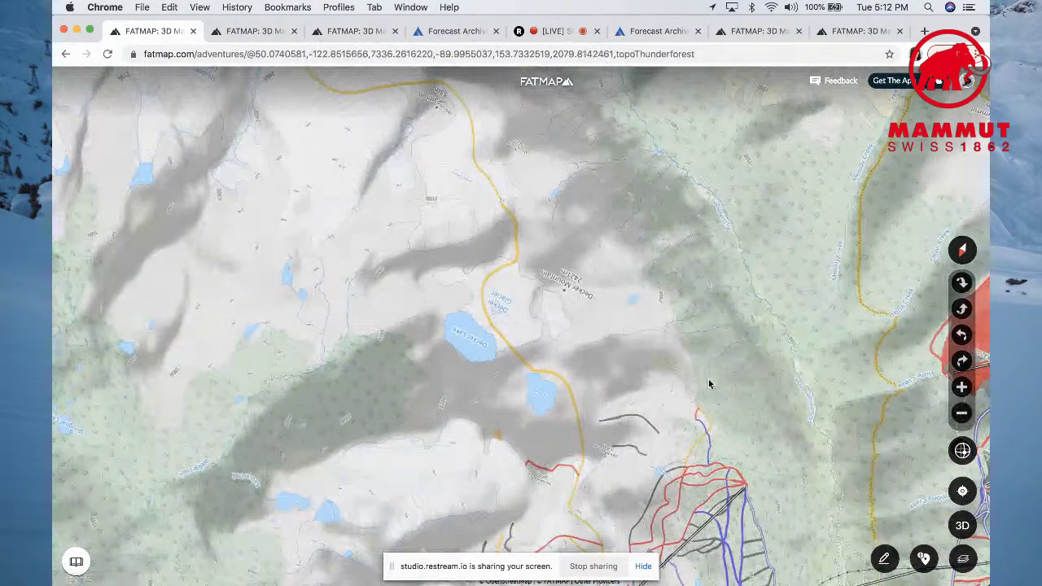
- Pan and zoom the 2D topo map onto Mount Pattison and Mount Torrey, then return to 3D
{"action": "left_click_drag", "start_coordinate": [570, 235], "coordinate": [609, 315]}
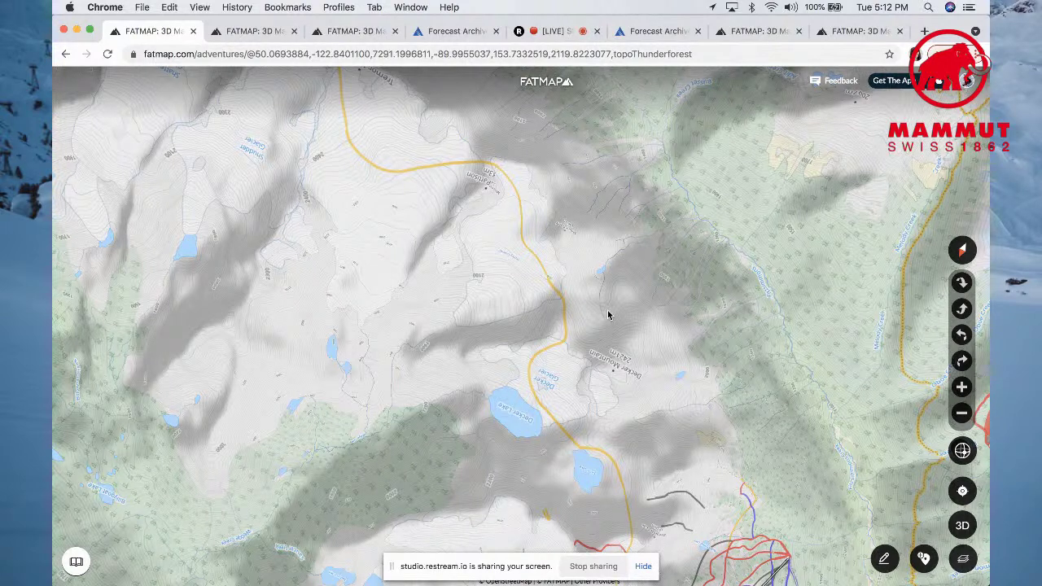
{"action": "left_click", "coordinate": [962, 388]}
{"action": "scroll", "coordinate": [487, 309], "scroll_direction": "up", "scroll_amount": 3}
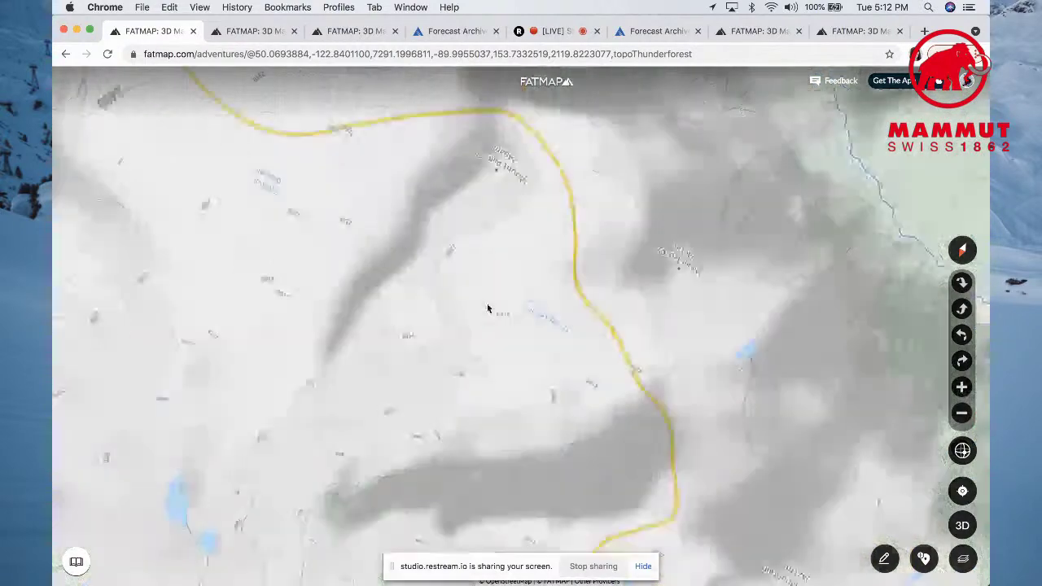
{"action": "left_click_drag", "start_coordinate": [487, 309], "coordinate": [449, 412]}
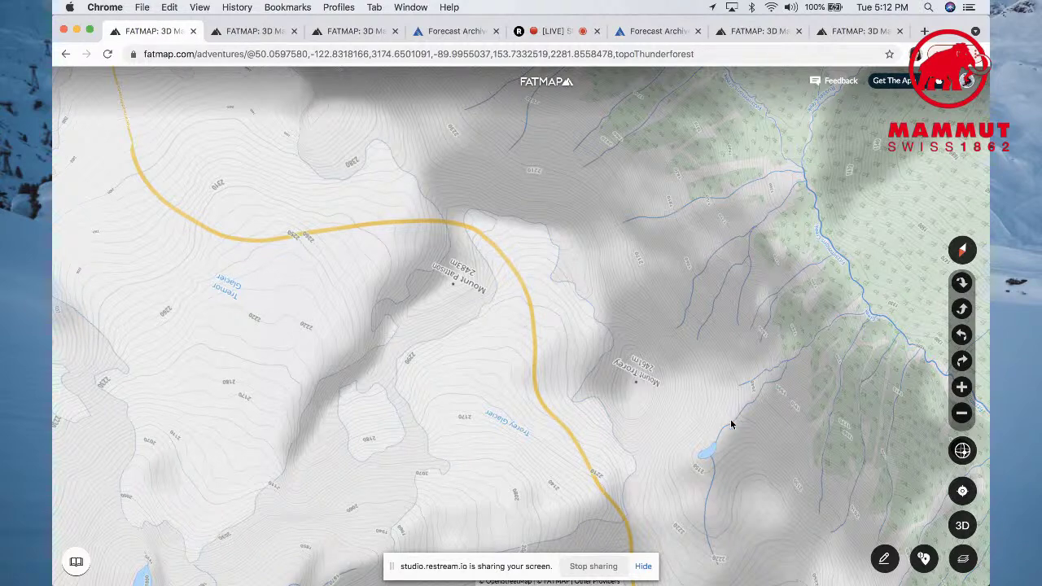
{"action": "left_click", "coordinate": [963, 527]}
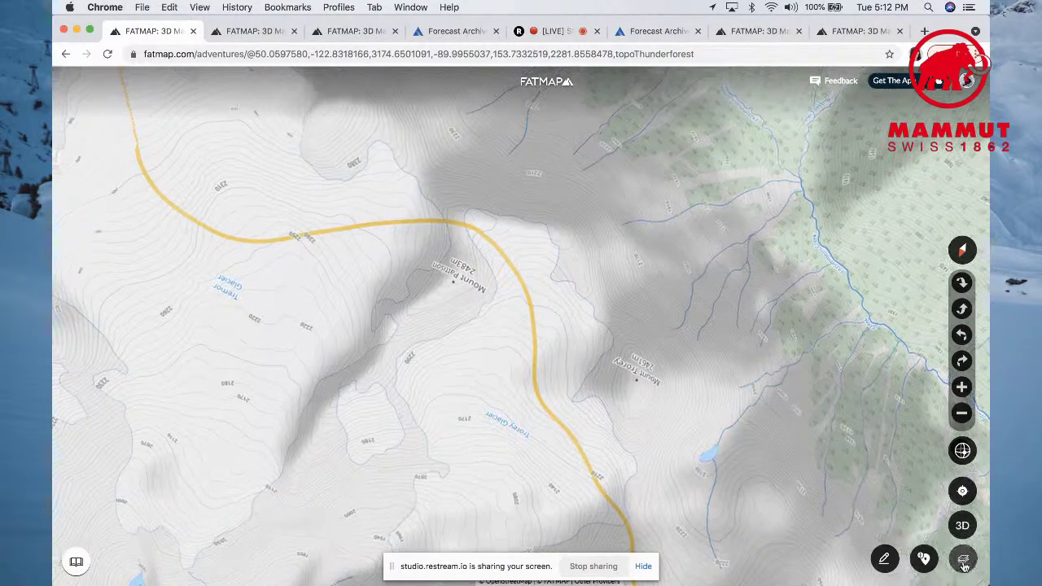
- Turn on the Avalanche slope-angle overlay and view the archived 2021-03-17 Avalanche Canada bulletin
{"action": "left_click", "coordinate": [963, 559]}
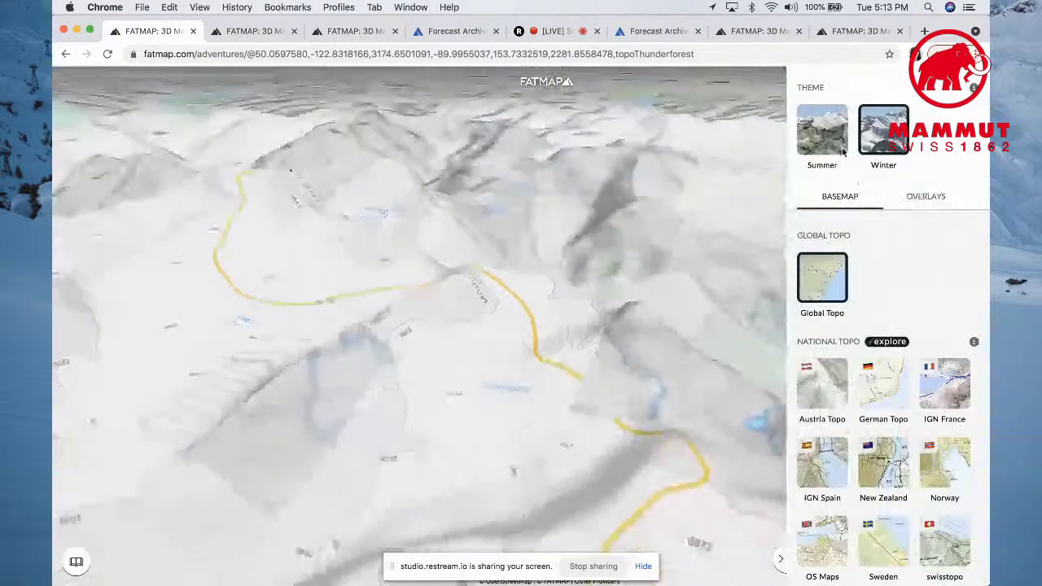
{"action": "left_click", "coordinate": [911, 198]}
{"action": "left_click", "coordinate": [821, 287]}
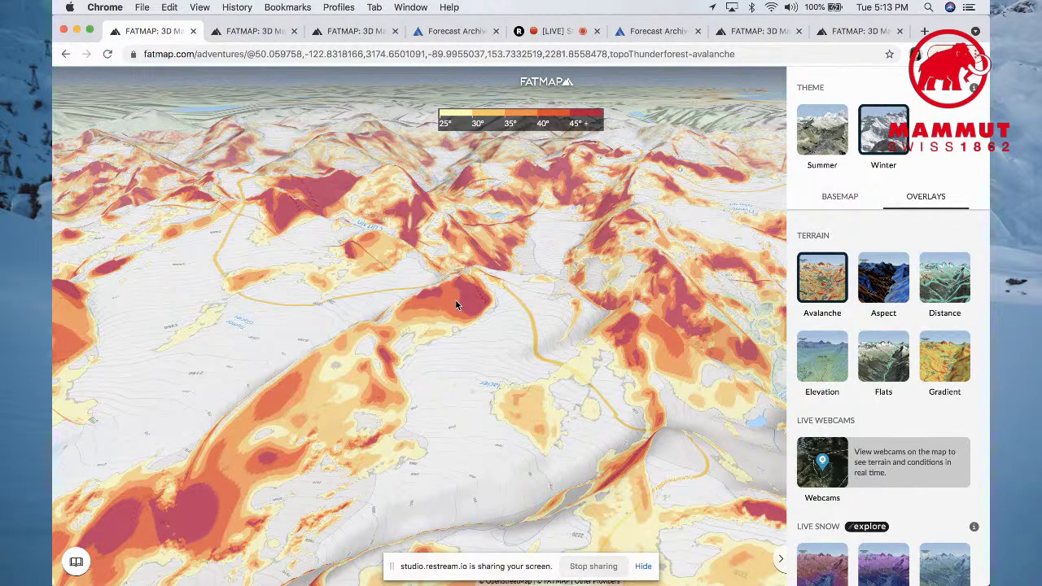
{"action": "left_click", "coordinate": [460, 33]}
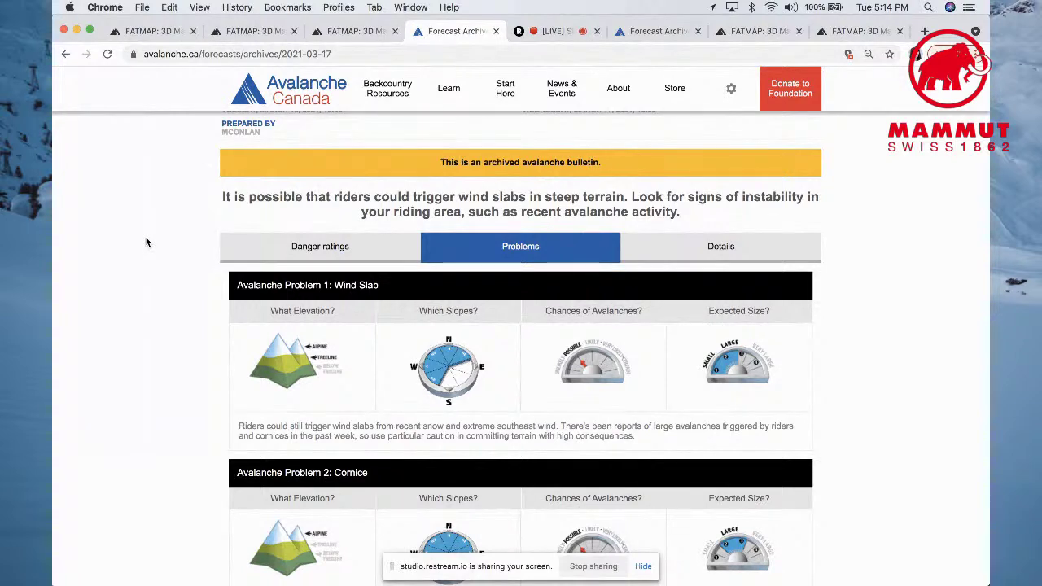
{"action": "scroll", "coordinate": [147, 242], "scroll_direction": "up", "scroll_amount": 1}
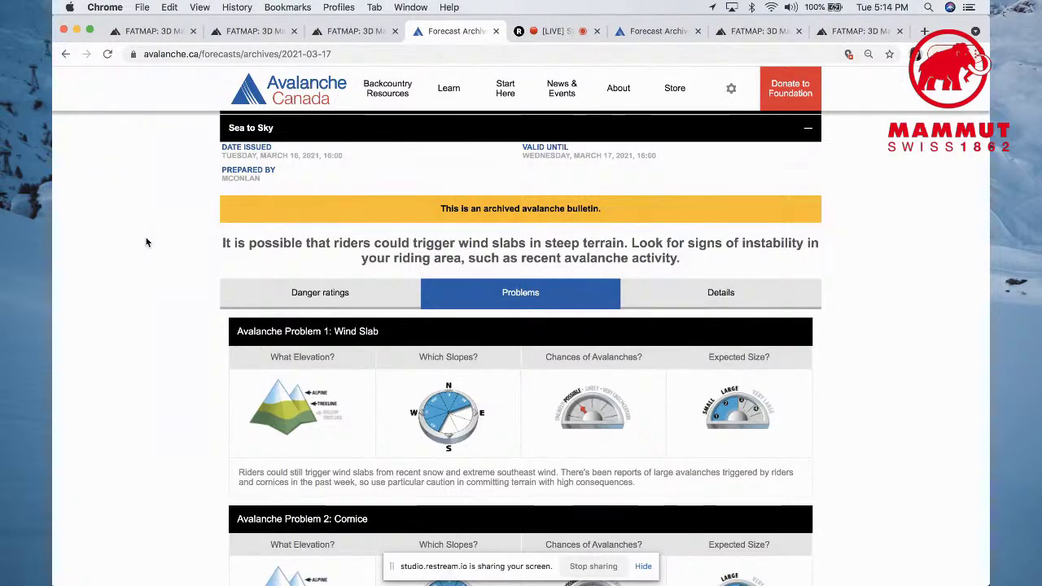
{"action": "left_click", "coordinate": [269, 290]}
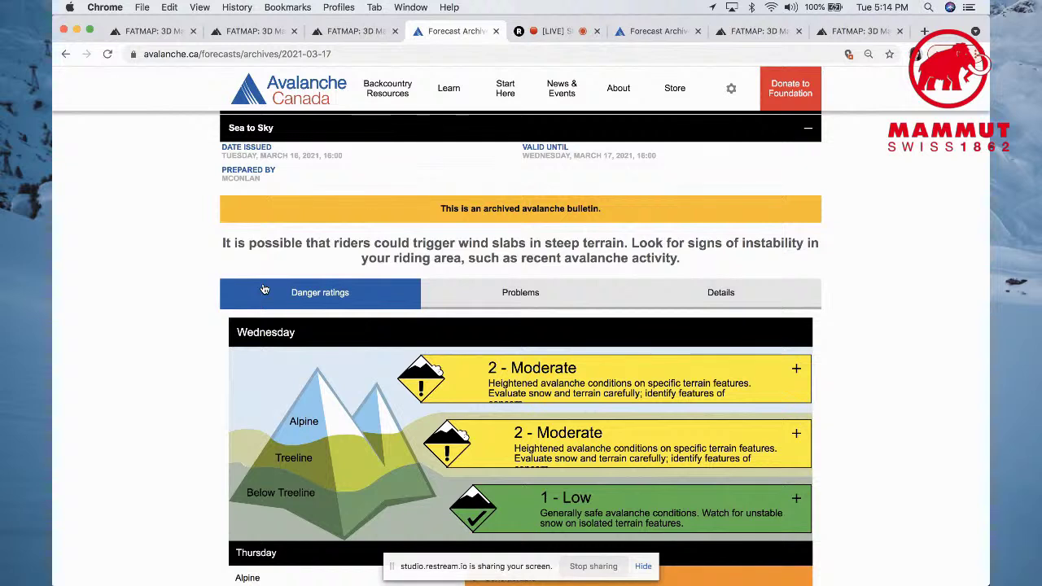
{"action": "left_click", "coordinate": [468, 301]}
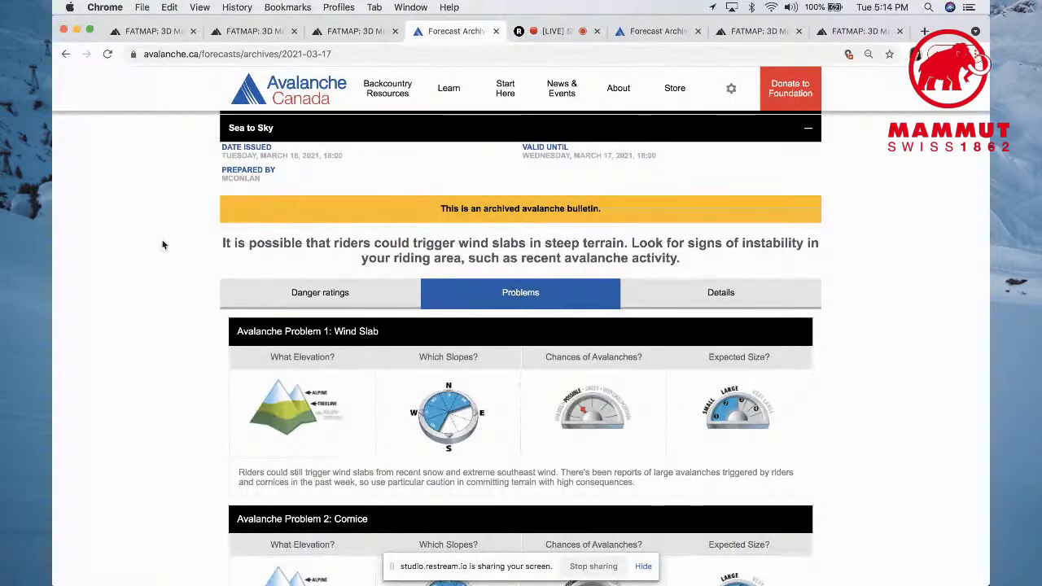
- Return to the avalanche map and turn off the Global Topo basemap to show satellite imagery
{"action": "left_click", "coordinate": [149, 32]}
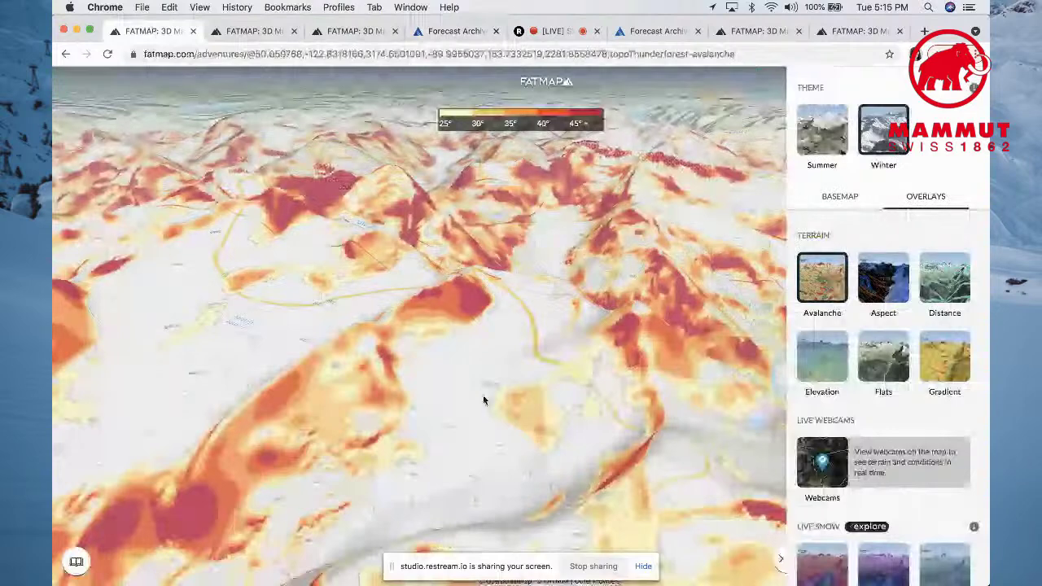
{"action": "left_click_drag", "start_coordinate": [557, 417], "coordinate": [456, 397]}
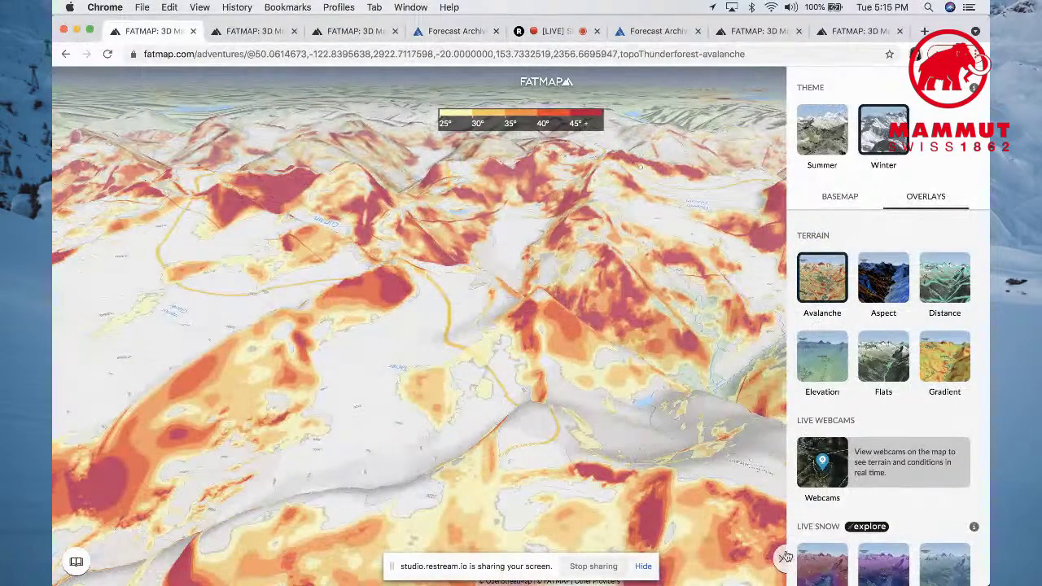
{"action": "left_click", "coordinate": [831, 204]}
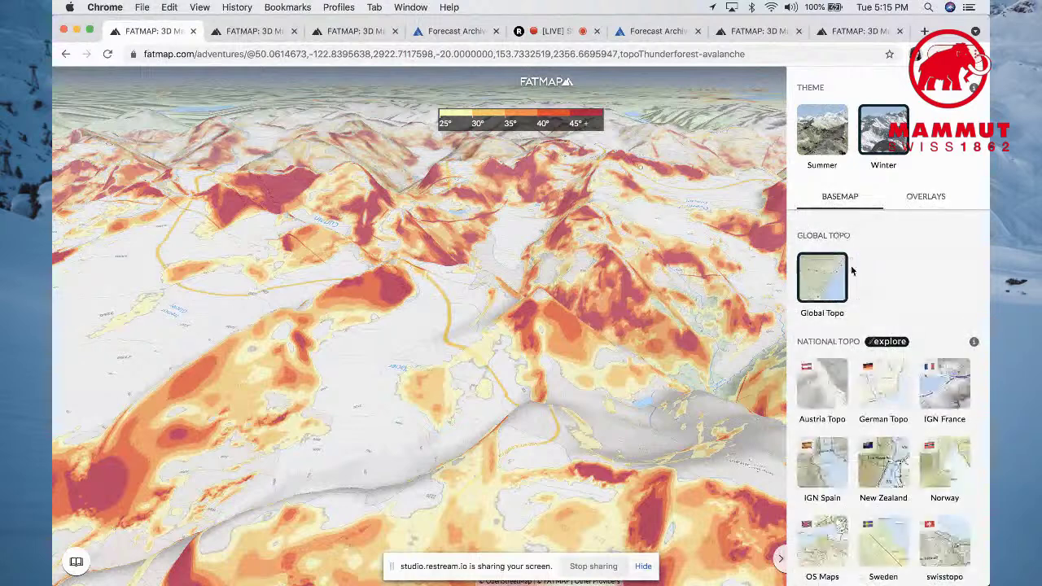
{"action": "left_click", "coordinate": [829, 280]}
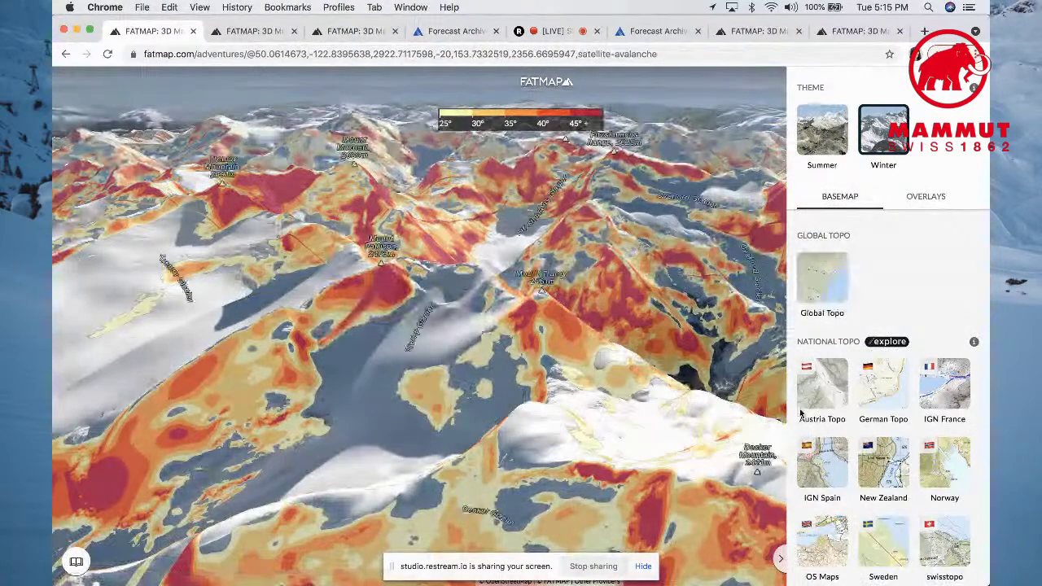
{"action": "left_click", "coordinate": [781, 558]}
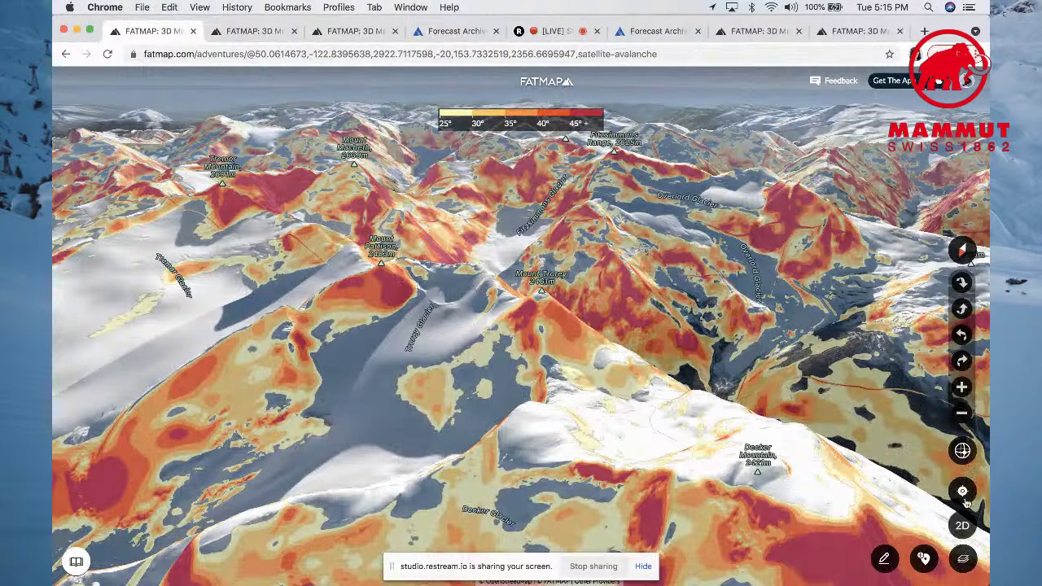
- Turn off the Avalanche overlay and zoom in toward Decker Mountain
{"action": "left_click", "coordinate": [963, 559]}
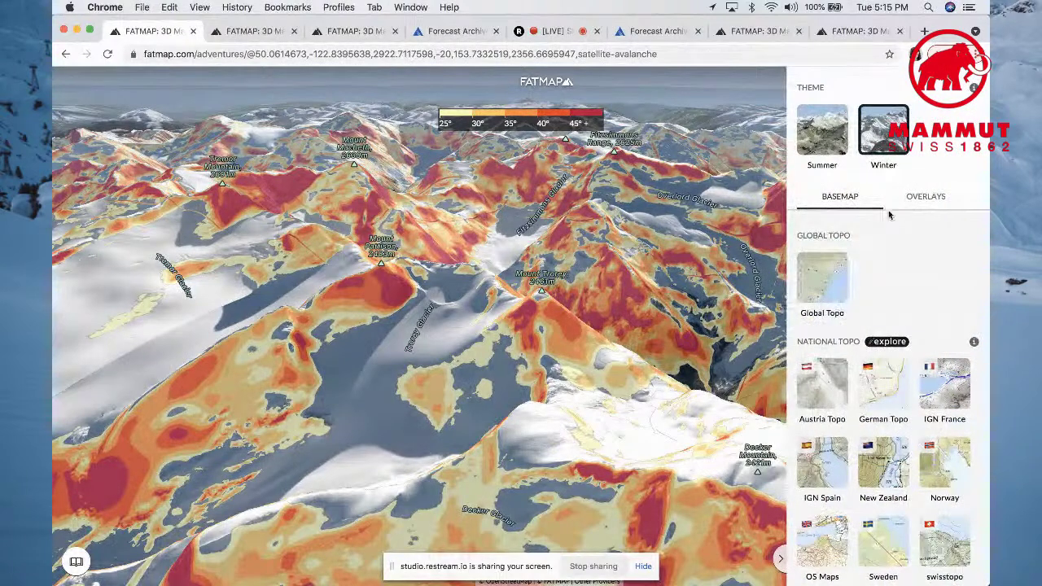
{"action": "left_click", "coordinate": [923, 198]}
{"action": "left_click", "coordinate": [839, 269]}
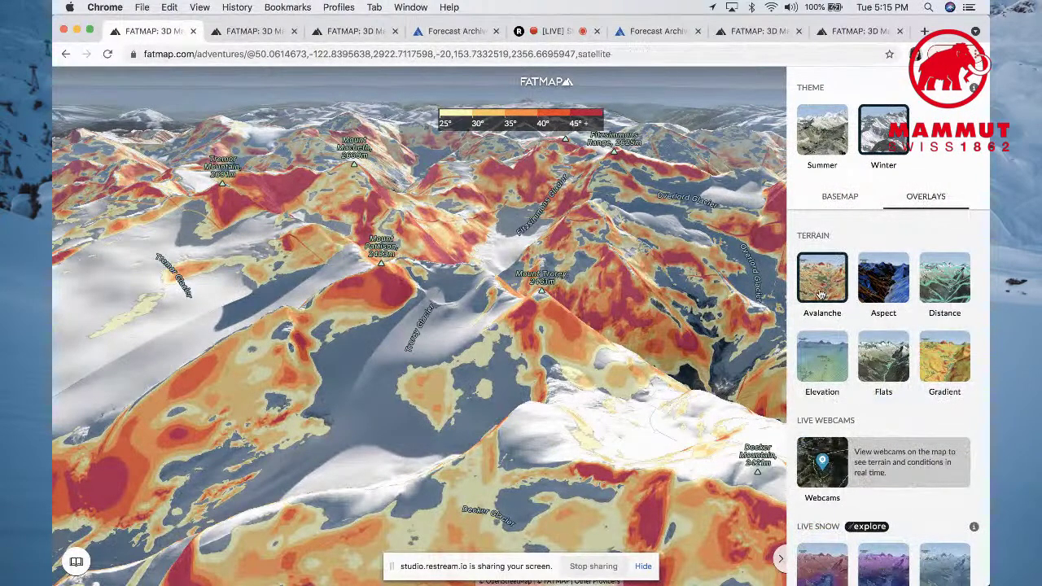
{"action": "scroll", "coordinate": [541, 333], "scroll_direction": "down", "scroll_amount": 3}
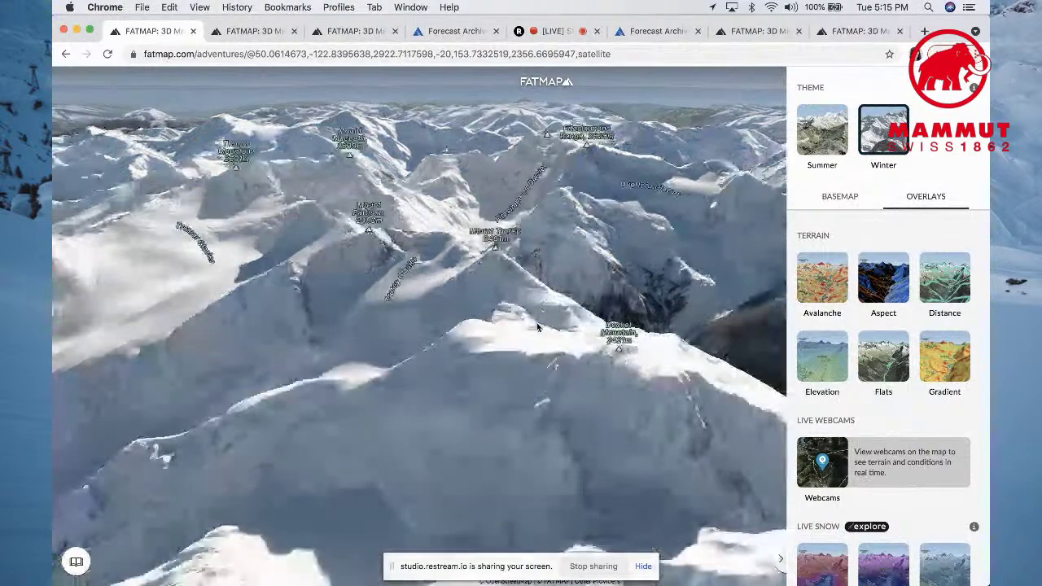
{"action": "scroll", "coordinate": [537, 327], "scroll_direction": "down", "scroll_amount": 2}
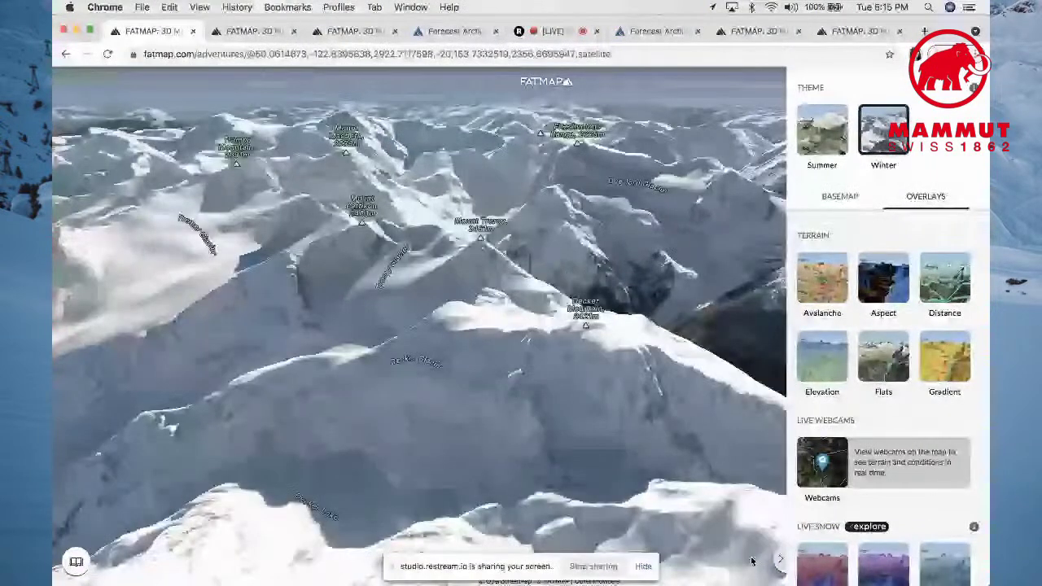
{"action": "left_click", "coordinate": [780, 559]}
{"action": "left_click", "coordinate": [961, 388]}
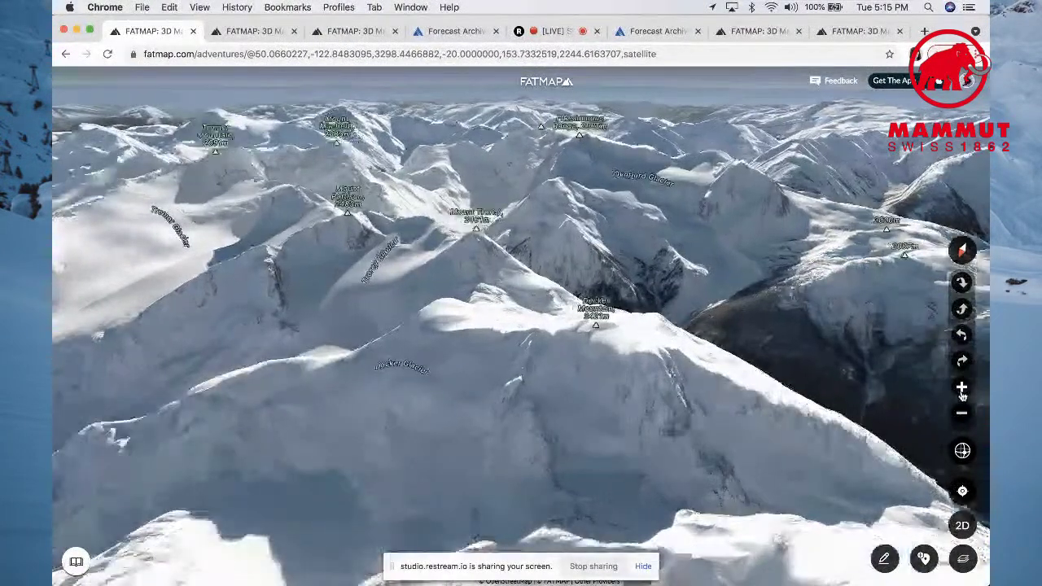
- Pan toward Decker Glacier and turn on the Aspect overlay
{"action": "scroll", "coordinate": [624, 394], "scroll_direction": "up", "scroll_amount": 3}
{"action": "left_click_drag", "start_coordinate": [663, 273], "coordinate": [706, 242]}
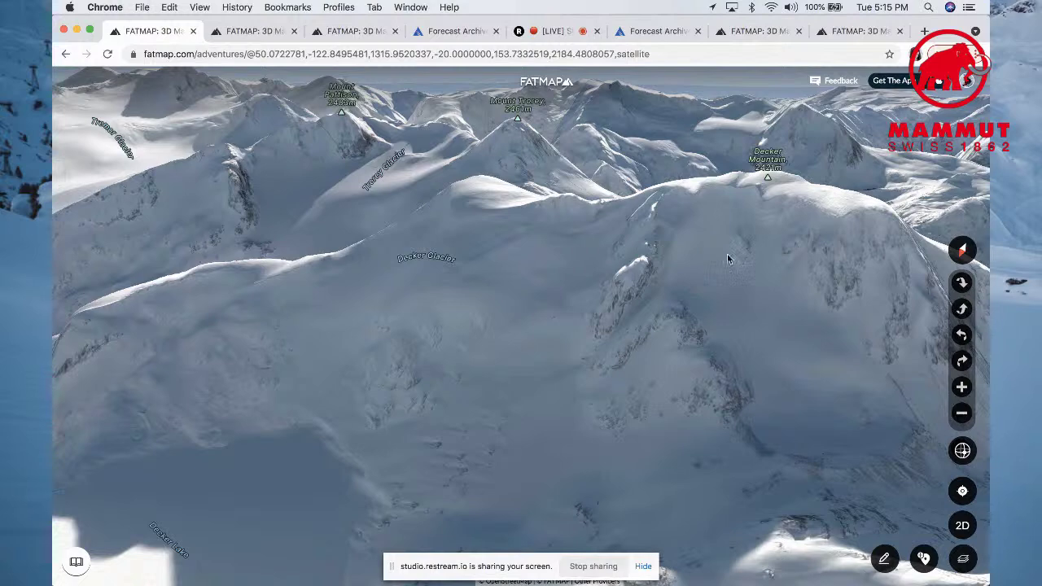
{"action": "left_click", "coordinate": [963, 559]}
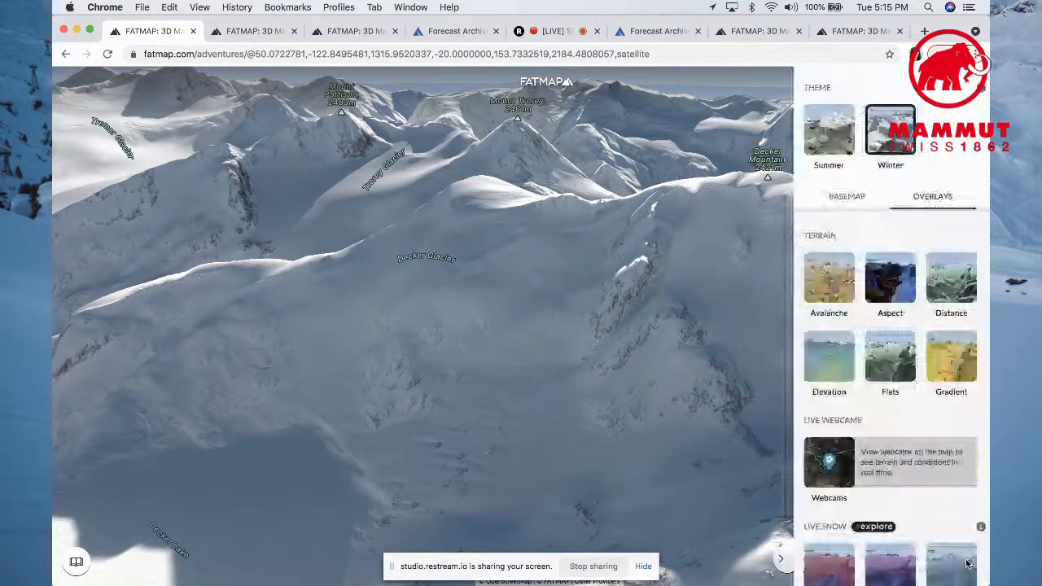
{"action": "left_click", "coordinate": [873, 290]}
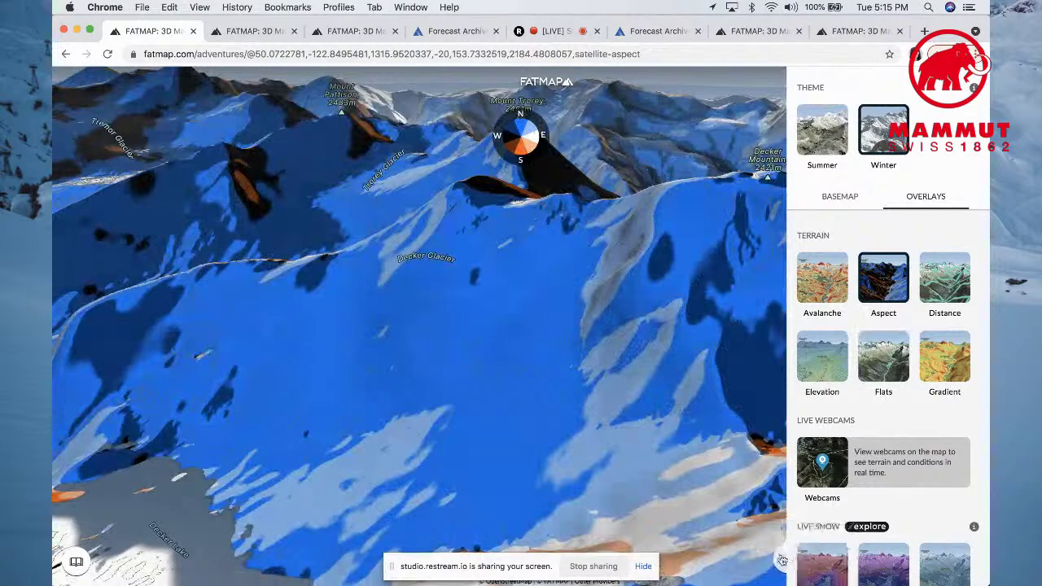
{"action": "left_click", "coordinate": [780, 558]}
- Recentre, rotate, tilt and zoom in for a close view of Decker Mountain and Decker Glacier
{"action": "left_click_drag", "start_coordinate": [761, 433], "coordinate": [675, 390]}
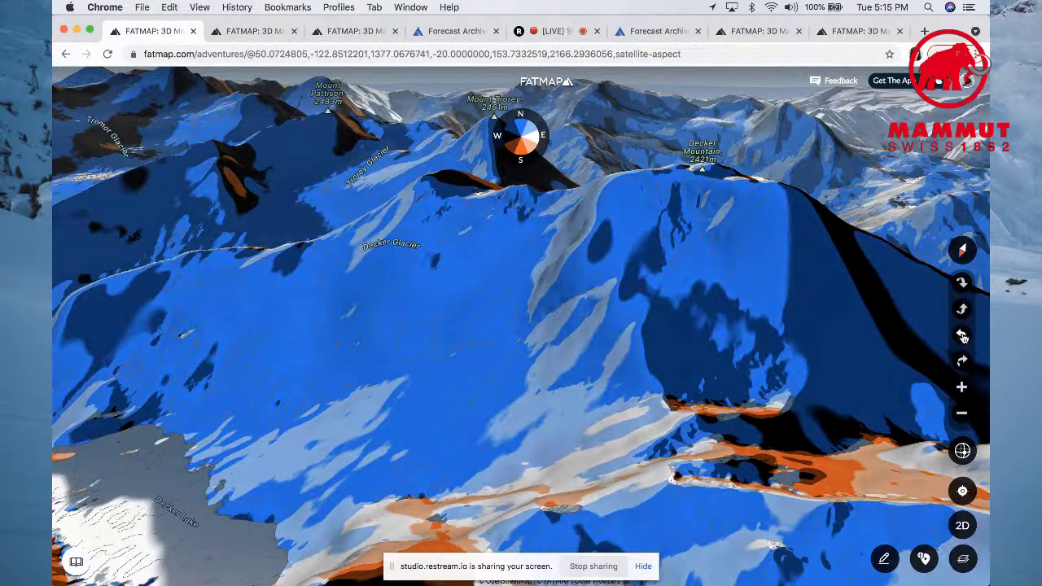
{"action": "left_click", "coordinate": [961, 361]}
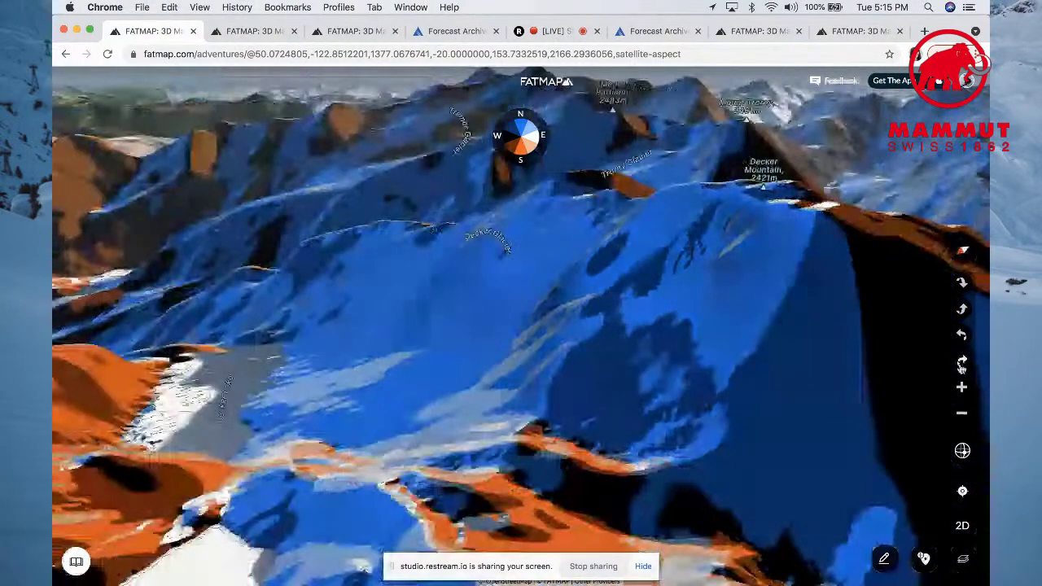
{"action": "left_click_drag", "start_coordinate": [900, 374], "coordinate": [707, 302]}
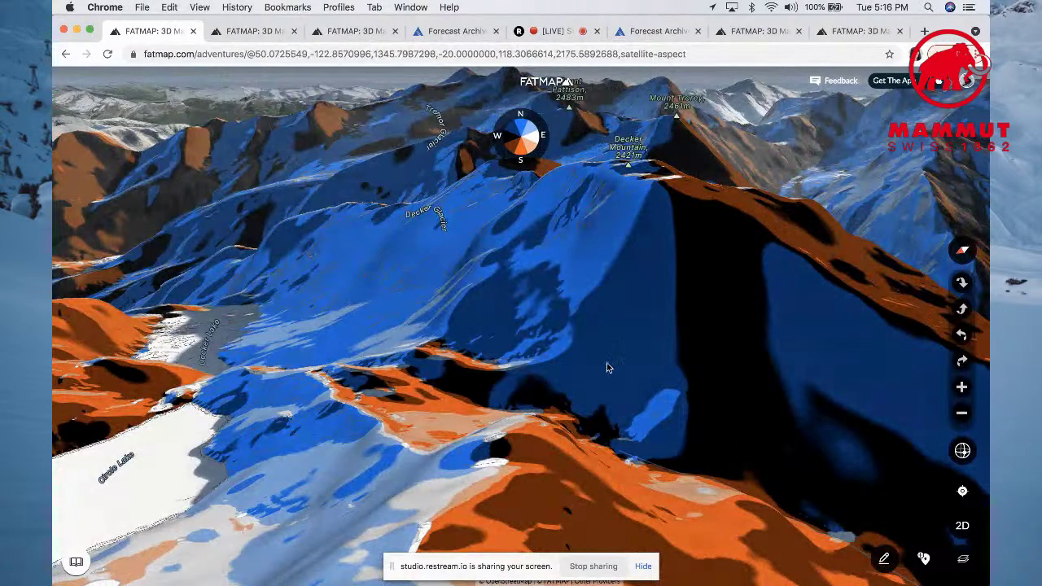
{"action": "left_click_drag", "start_coordinate": [599, 358], "coordinate": [594, 338]}
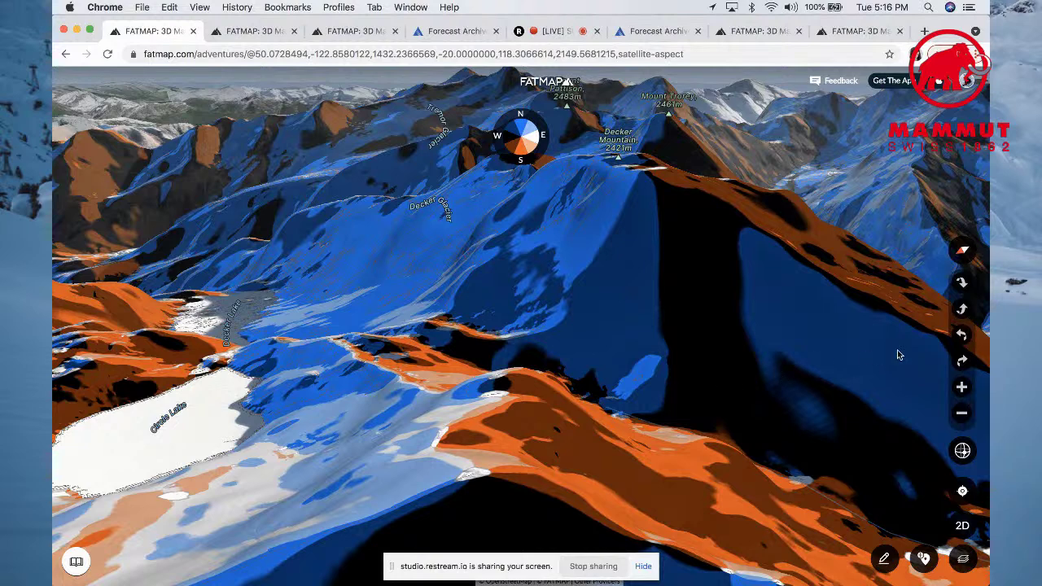
{"action": "scroll", "coordinate": [480, 277], "scroll_direction": "up", "scroll_amount": 3}
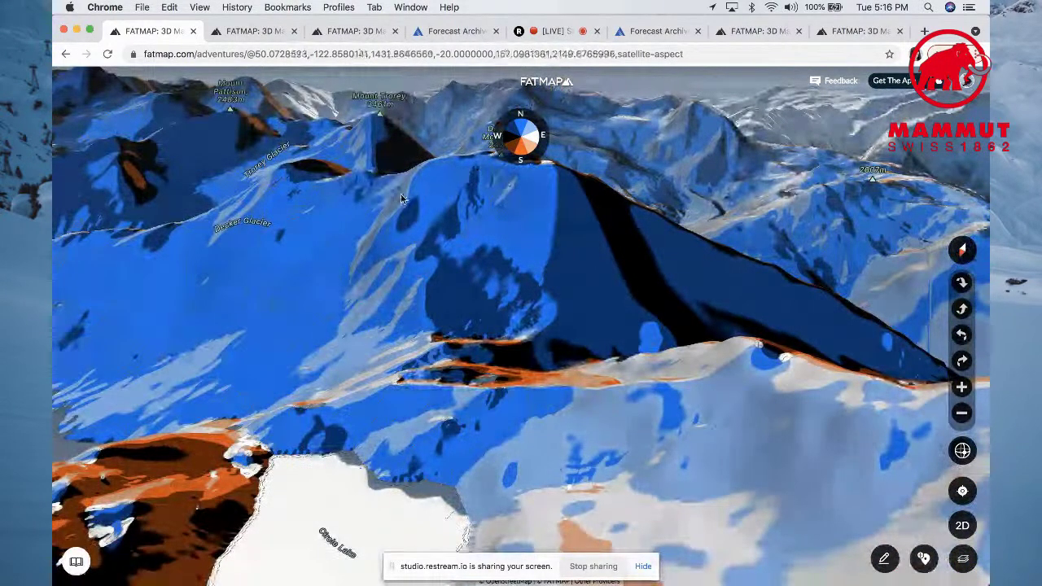
{"action": "scroll", "coordinate": [402, 199], "scroll_direction": "up", "scroll_amount": 5}
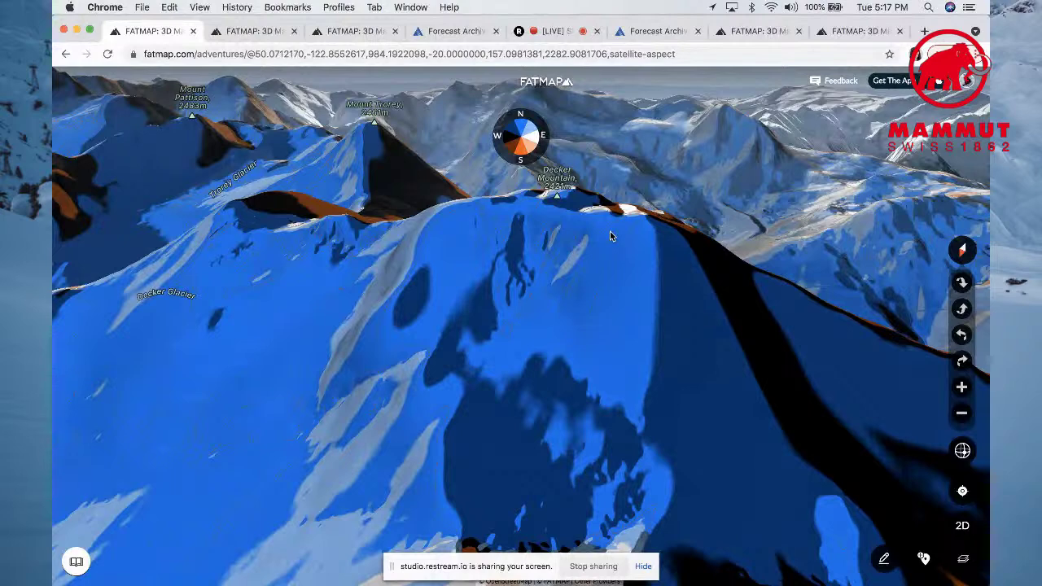
- Orbit around Decker Mountain, then zoom out three steps to bring Blackcomb Peak into view
{"action": "left_click", "coordinate": [964, 363]}
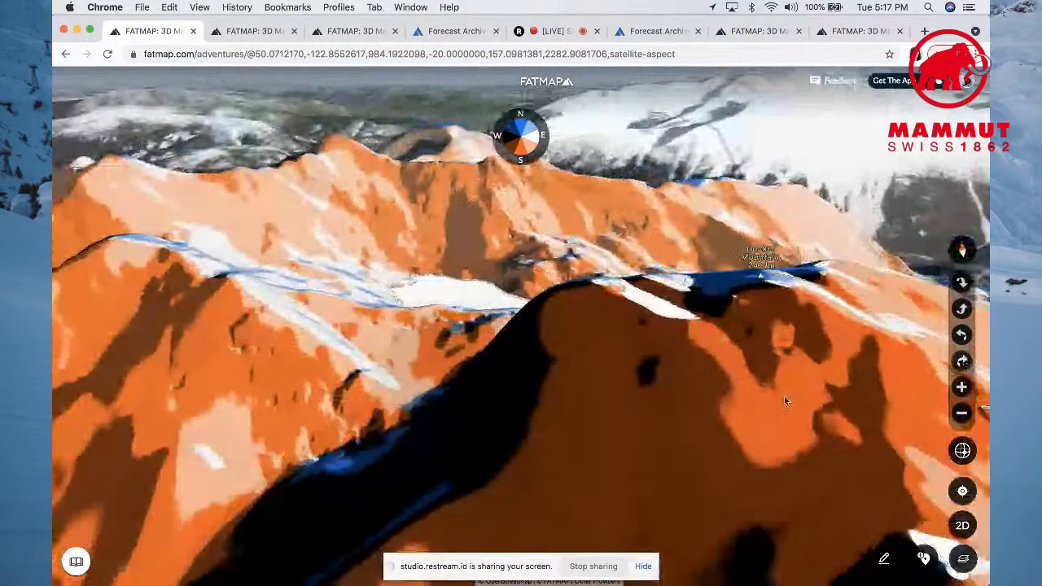
{"action": "left_click_drag", "start_coordinate": [724, 363], "coordinate": [596, 185]}
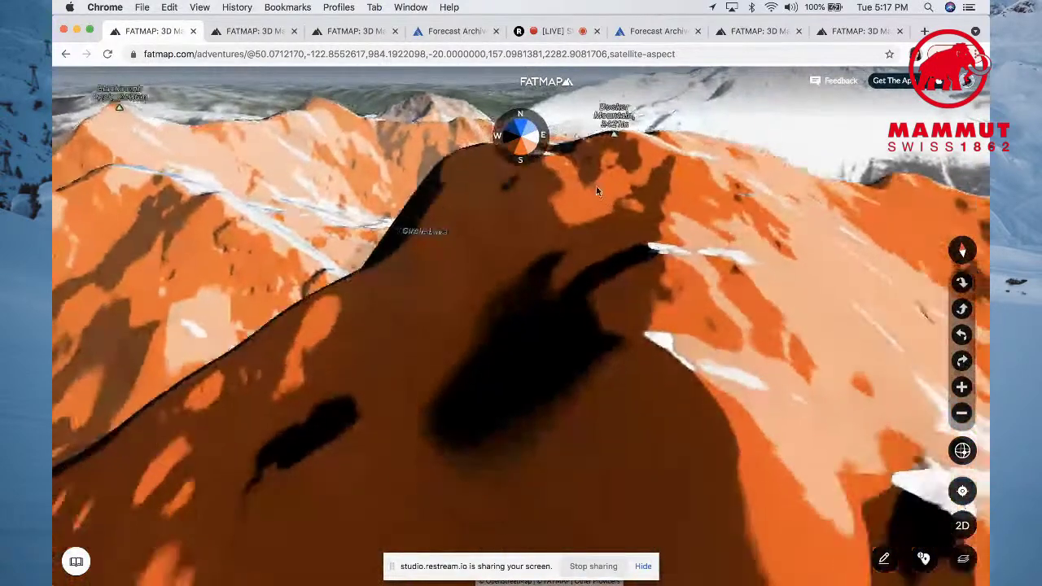
{"action": "left_click", "coordinate": [963, 414]}
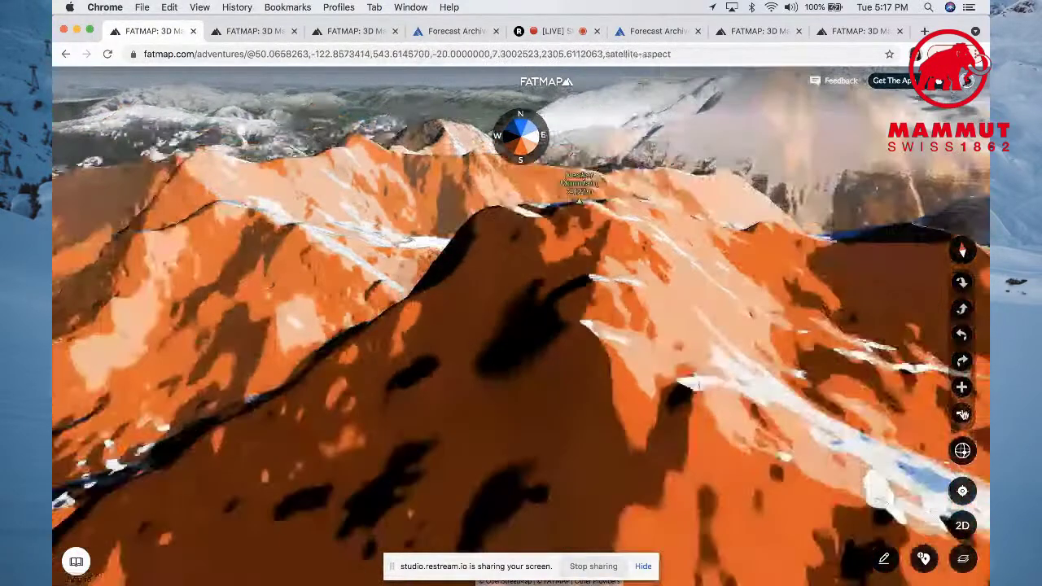
{"action": "left_click", "coordinate": [963, 414]}
{"action": "left_click", "coordinate": [962, 414]}
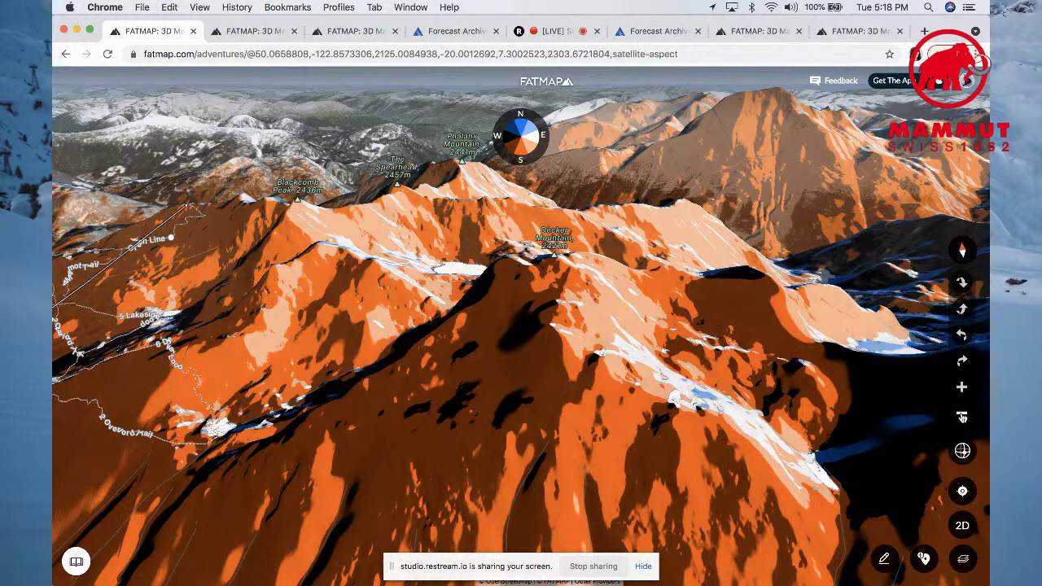
- Turn off the Aspect overlay in the layers panel
{"action": "left_click", "coordinate": [963, 558]}
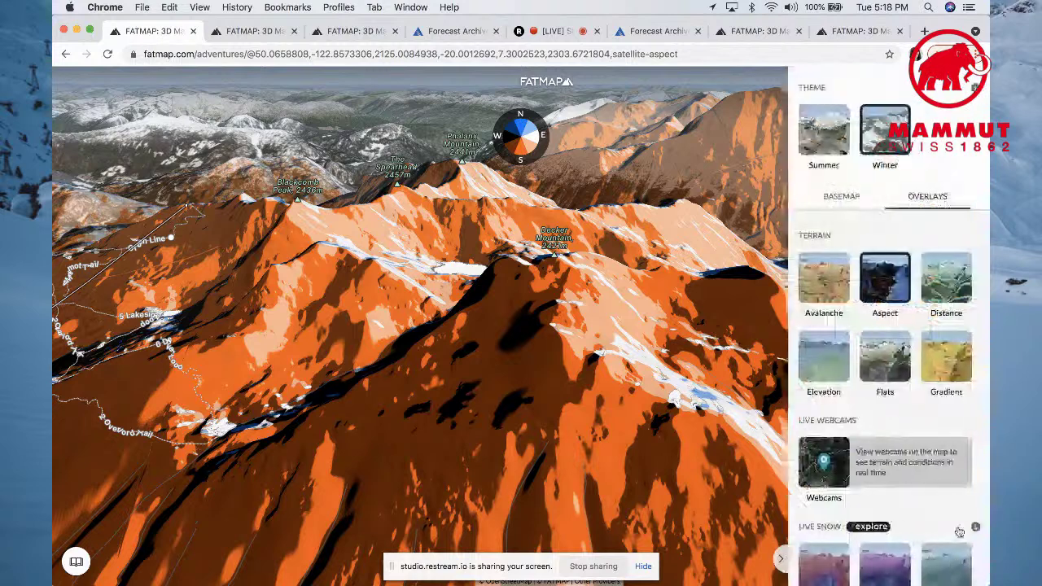
{"action": "left_click", "coordinate": [885, 287]}
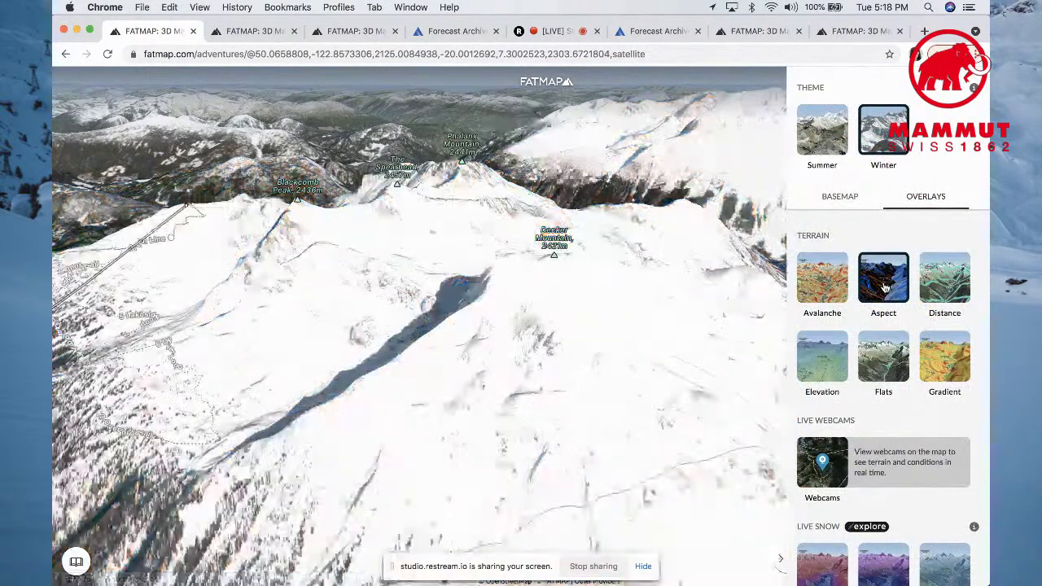
{"action": "left_click", "coordinate": [782, 562]}
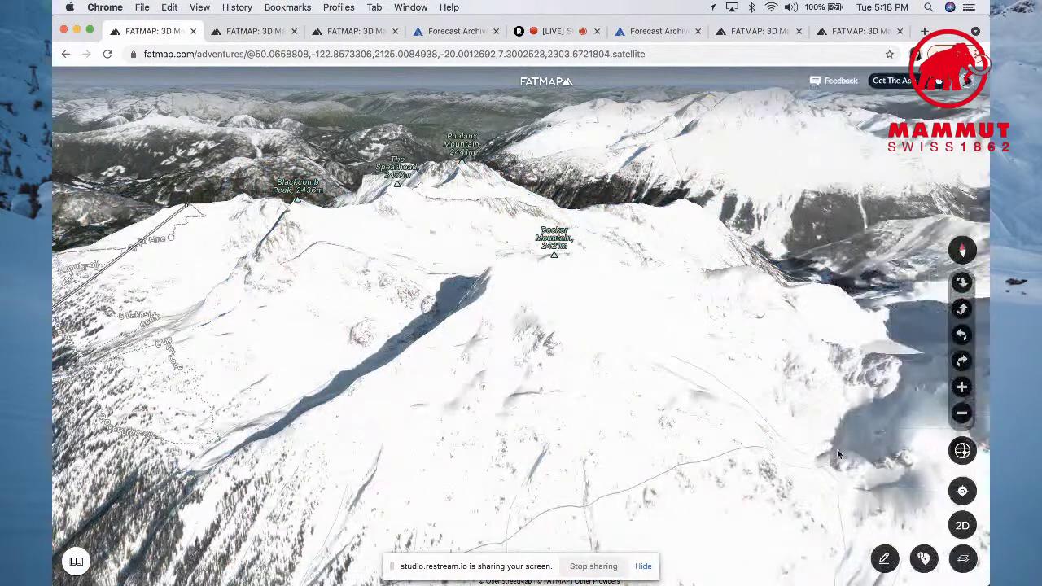
- Rotate to face Decker Mountain and zoom in close on Decker Glacier
{"action": "left_click", "coordinate": [962, 334]}
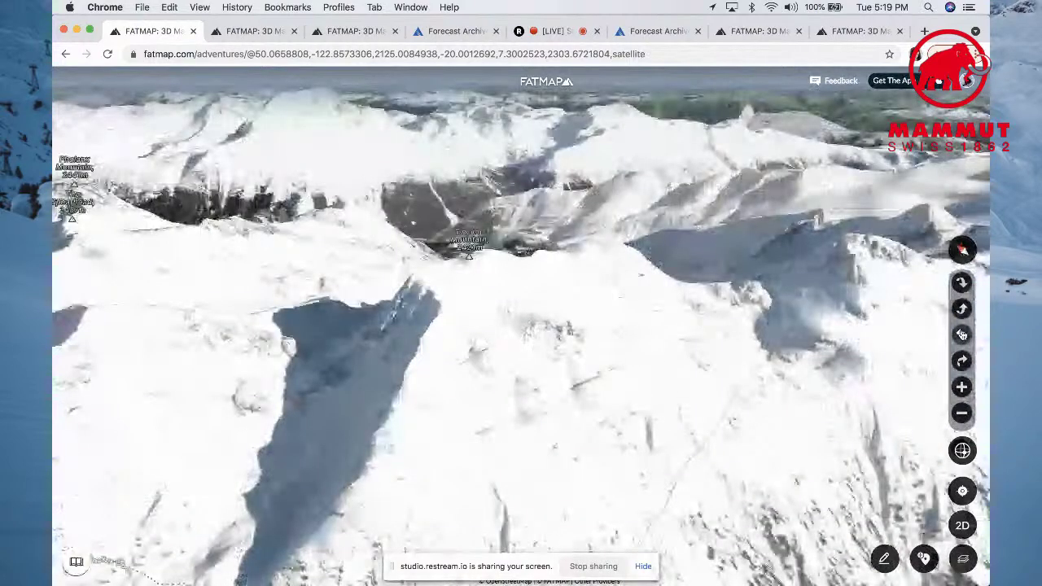
{"action": "left_click", "coordinate": [962, 334]}
{"action": "left_click", "coordinate": [962, 334]}
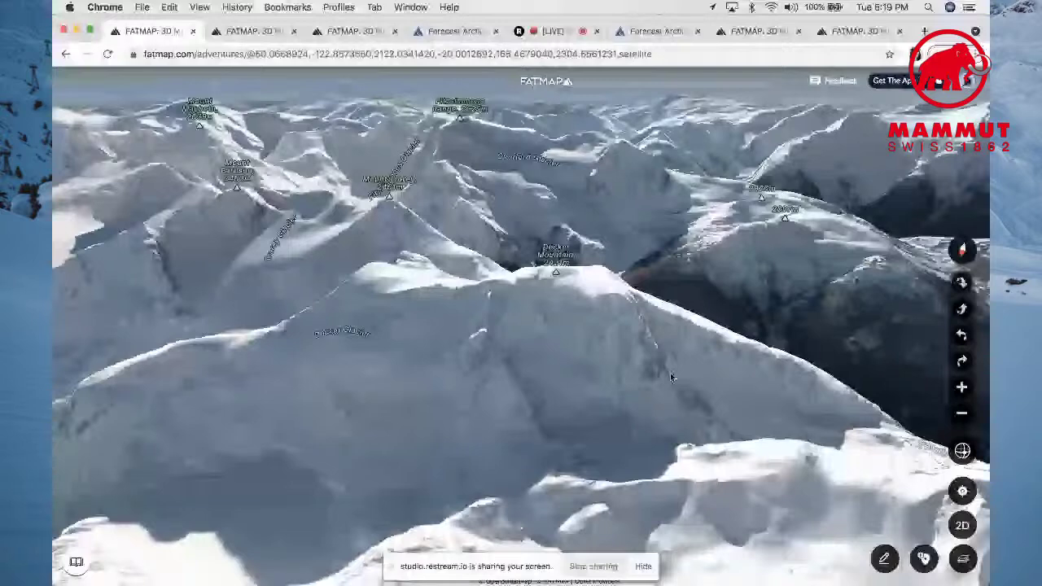
{"action": "left_click", "coordinate": [962, 388]}
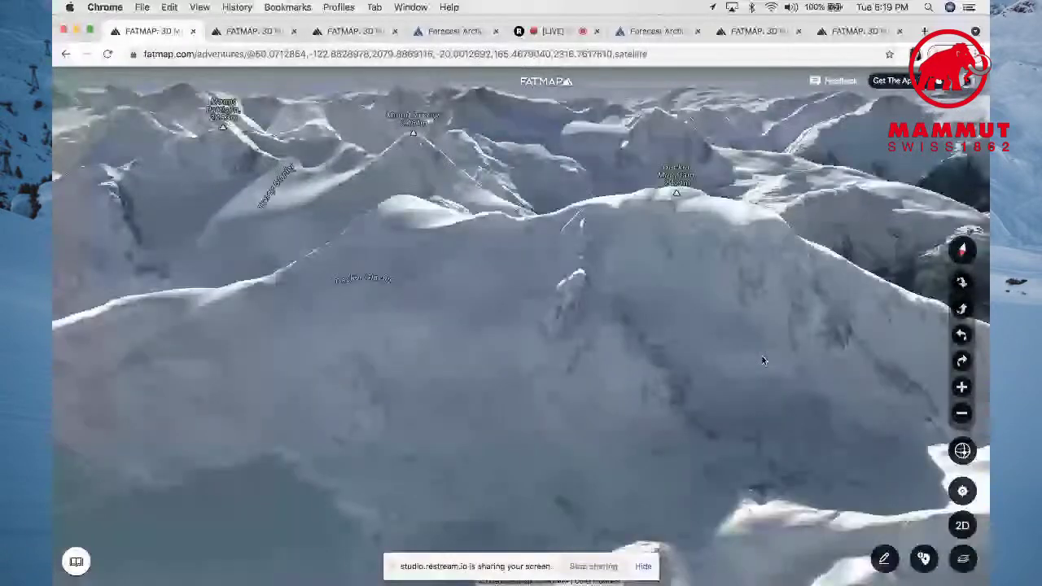
{"action": "left_click_drag", "start_coordinate": [762, 356], "coordinate": [937, 380]}
{"action": "left_click", "coordinate": [962, 388]}
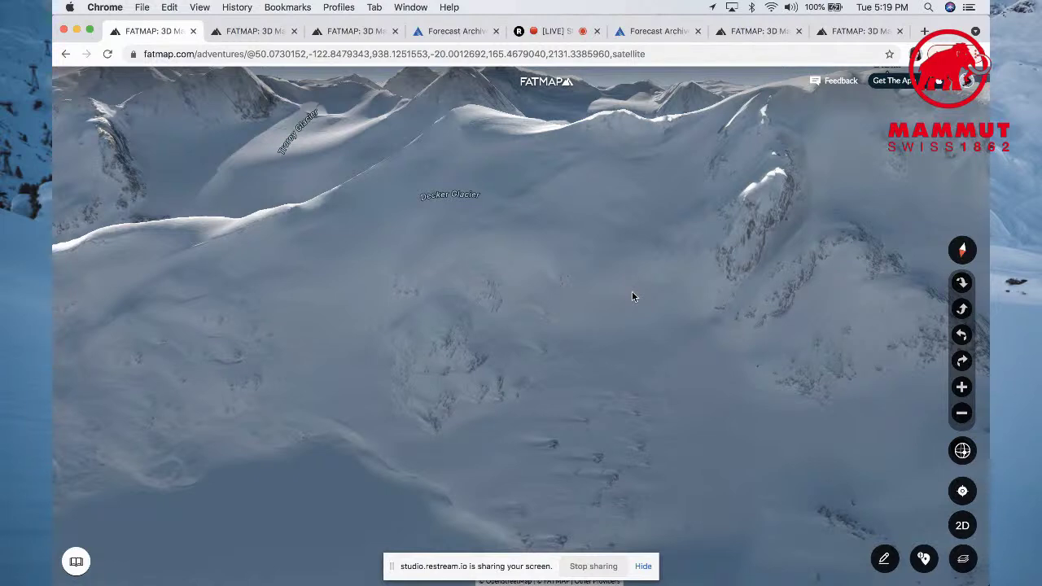
- Create a new Ski Touring route and choose to draw it on the map
{"action": "left_click", "coordinate": [885, 559]}
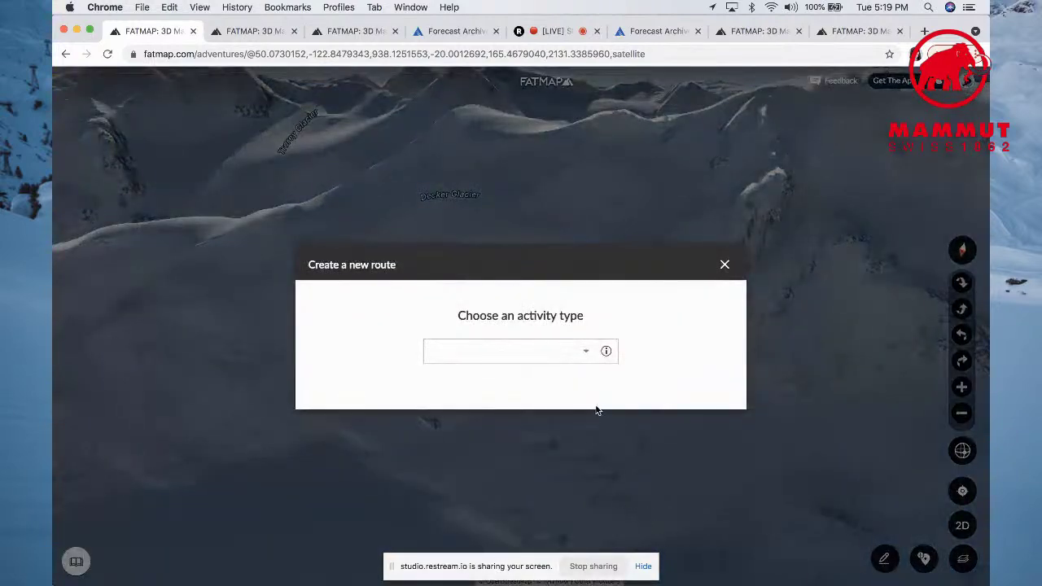
{"action": "left_click", "coordinate": [588, 355]}
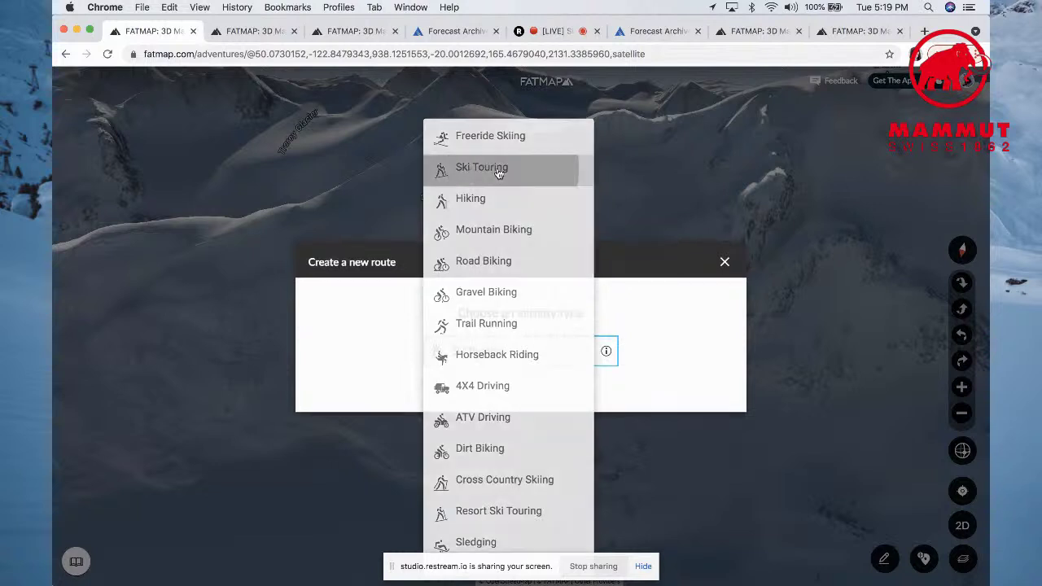
{"action": "left_click", "coordinate": [499, 172]}
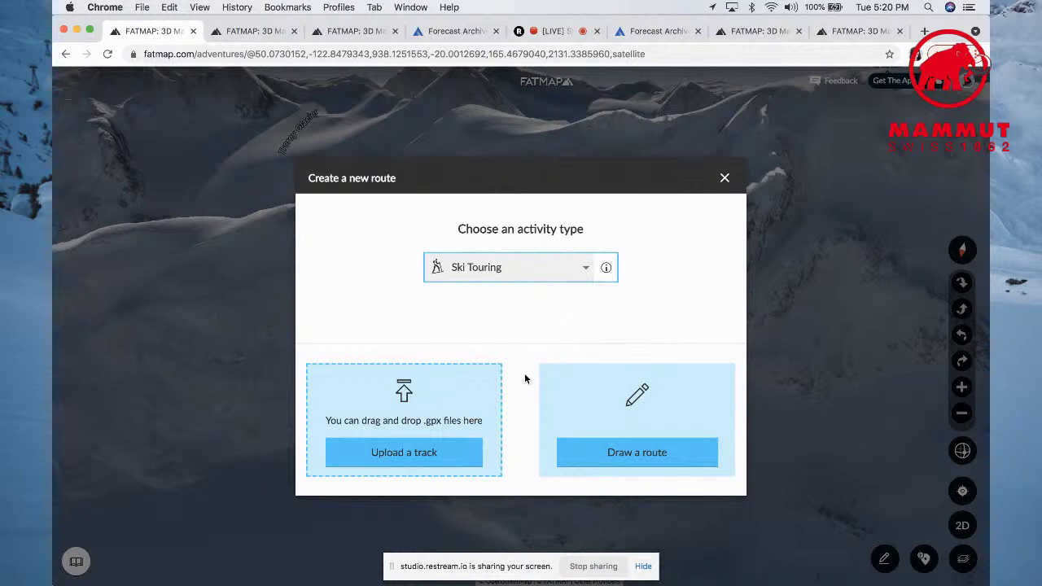
{"action": "left_click", "coordinate": [619, 455]}
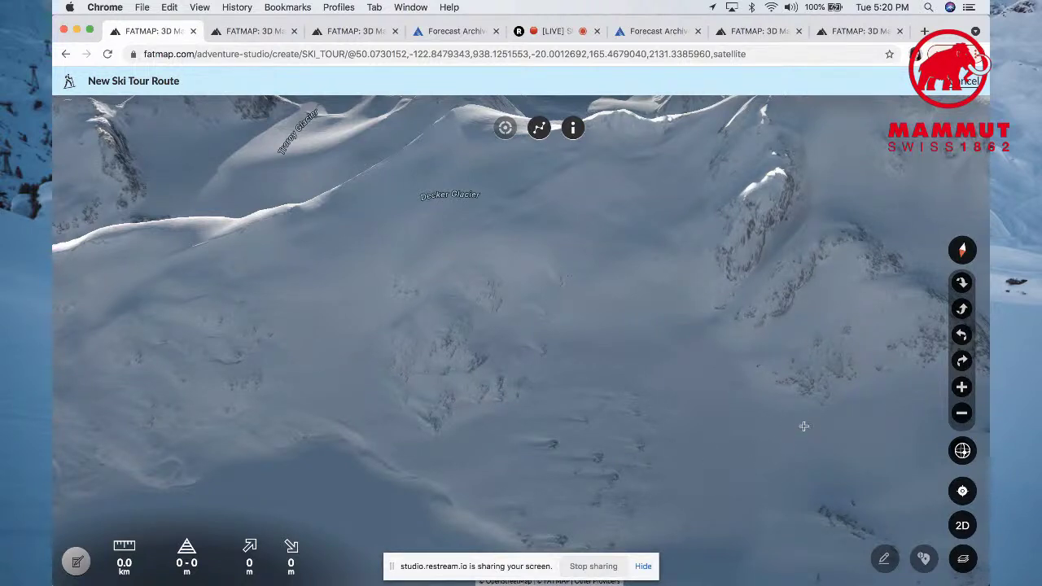
- Draw the lower switchbacks from the slope base up Decker Glacier
{"action": "left_click", "coordinate": [797, 430]}
{"action": "left_click", "coordinate": [571, 348]}
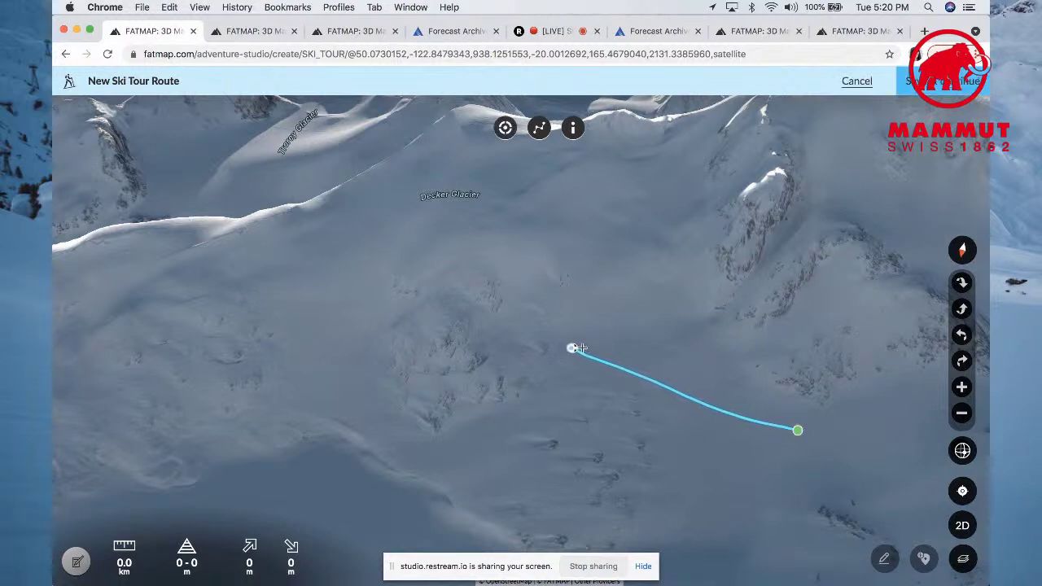
{"action": "left_click", "coordinate": [678, 347]}
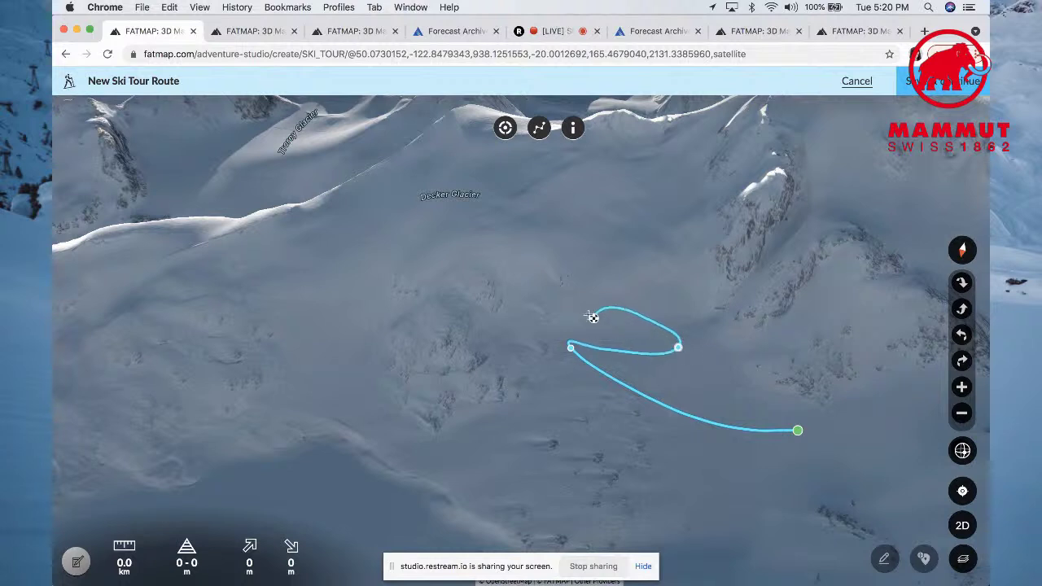
{"action": "left_click", "coordinate": [586, 313]}
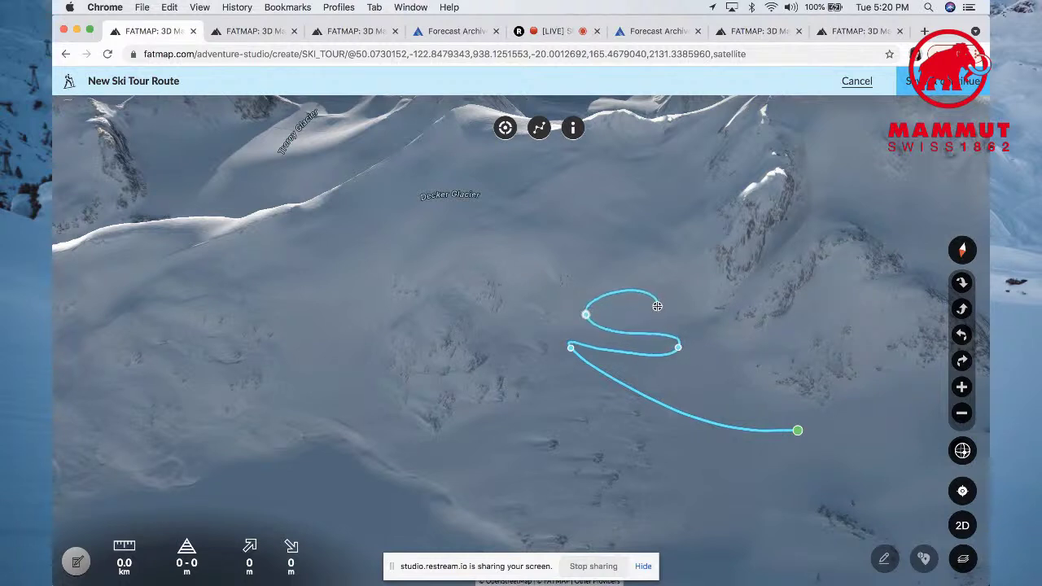
{"action": "left_click", "coordinate": [661, 306]}
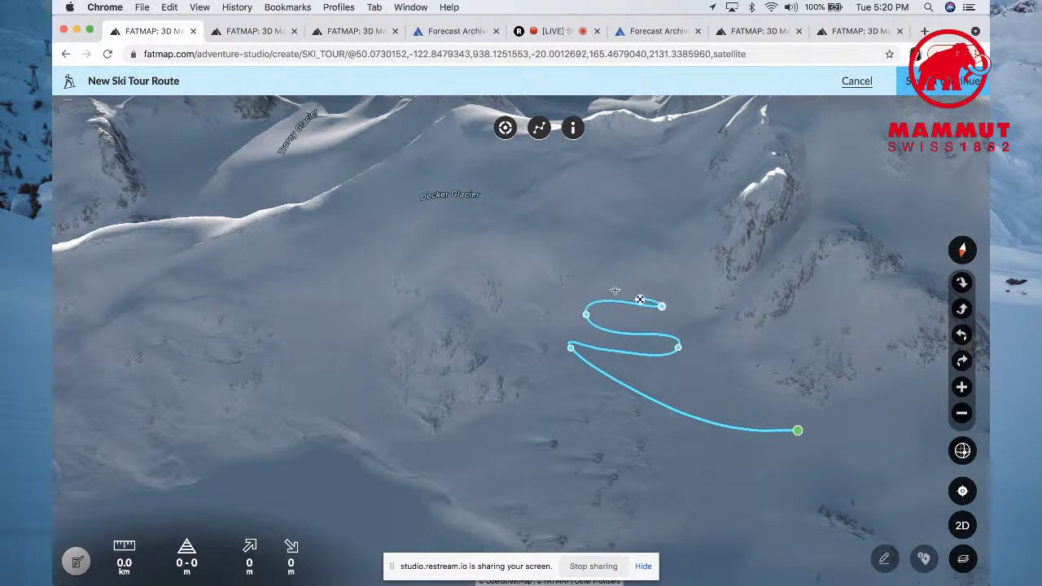
{"action": "left_click", "coordinate": [590, 268]}
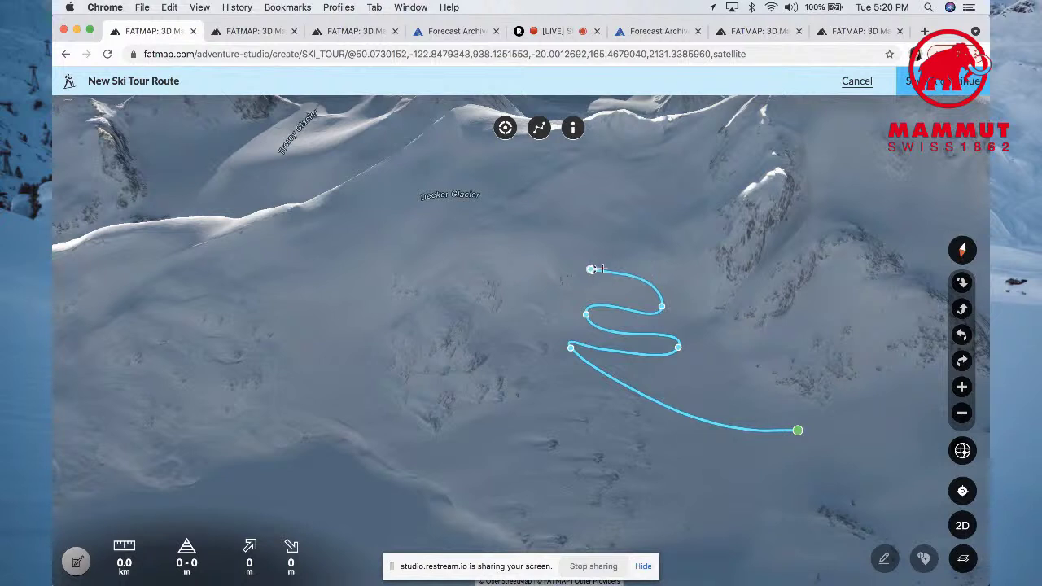
{"action": "left_click", "coordinate": [633, 253]}
{"action": "left_click", "coordinate": [571, 227]}
- Continue the zigzag to the top of the slope and re-centre on the route
{"action": "left_click", "coordinate": [650, 216]}
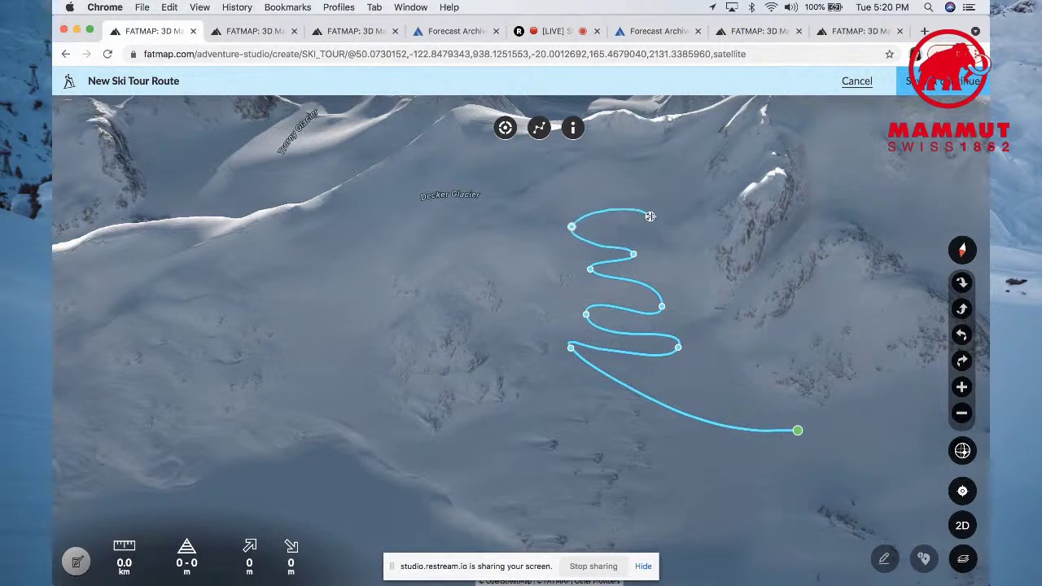
{"action": "left_click", "coordinate": [566, 197]}
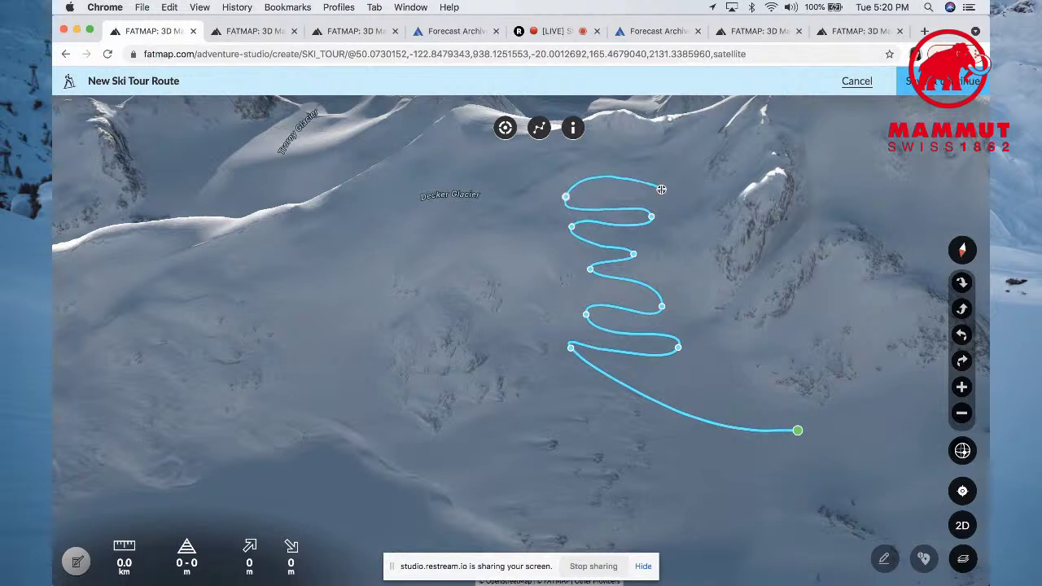
{"action": "left_click", "coordinate": [661, 189]}
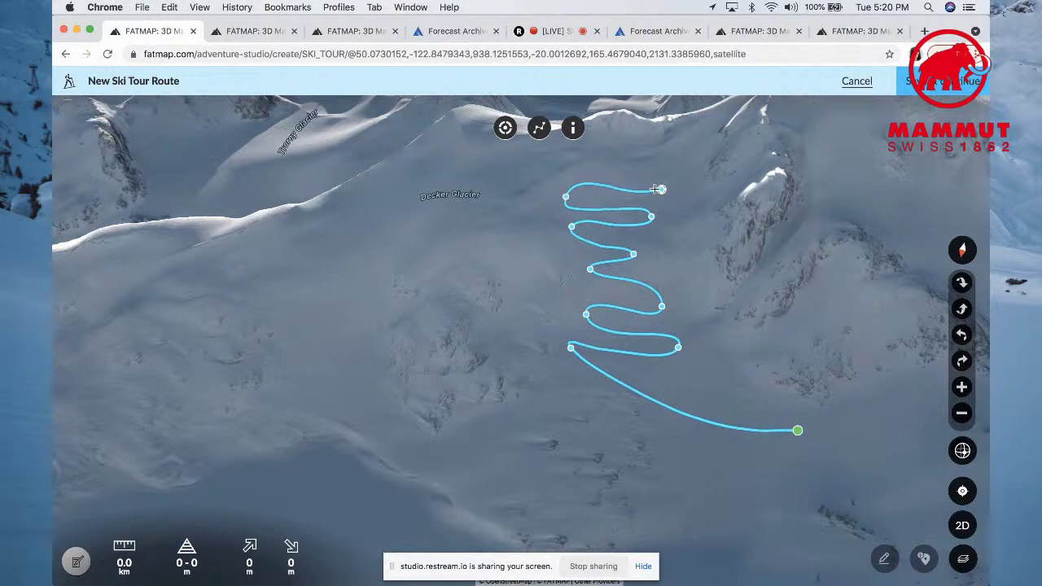
{"action": "left_click", "coordinate": [595, 168]}
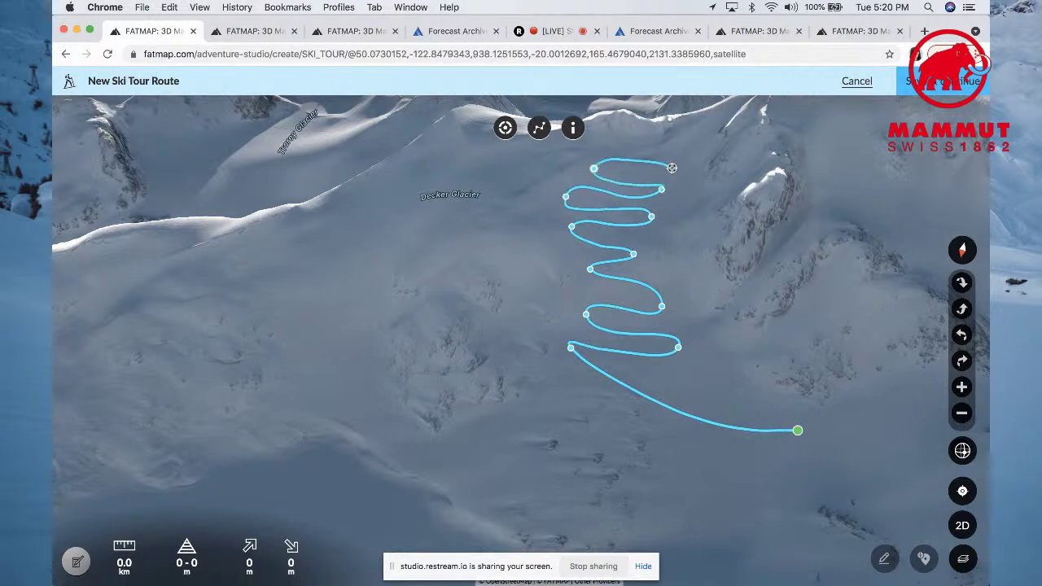
{"action": "left_click", "coordinate": [669, 169]}
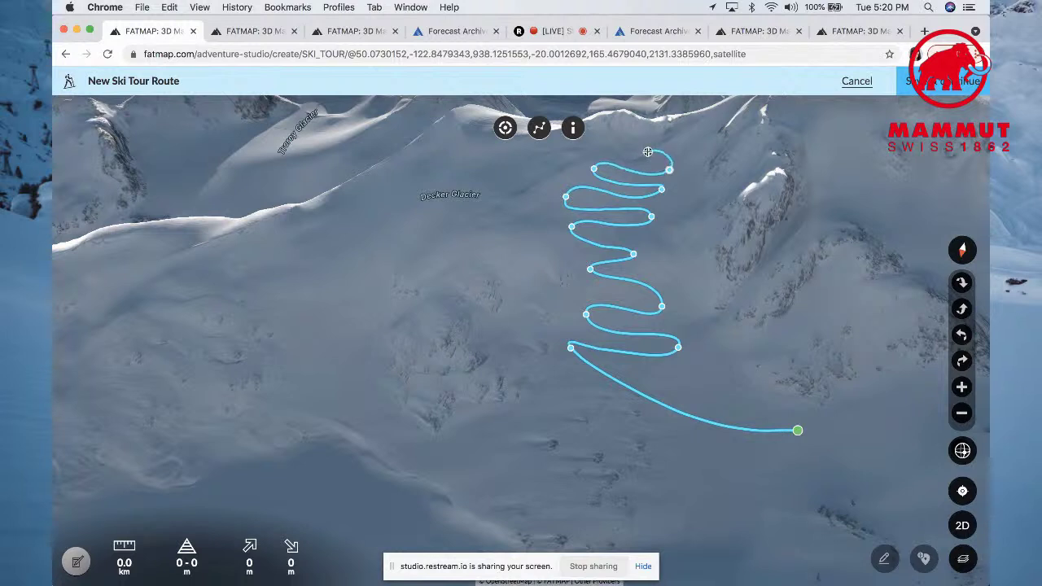
{"action": "left_click", "coordinate": [630, 145]}
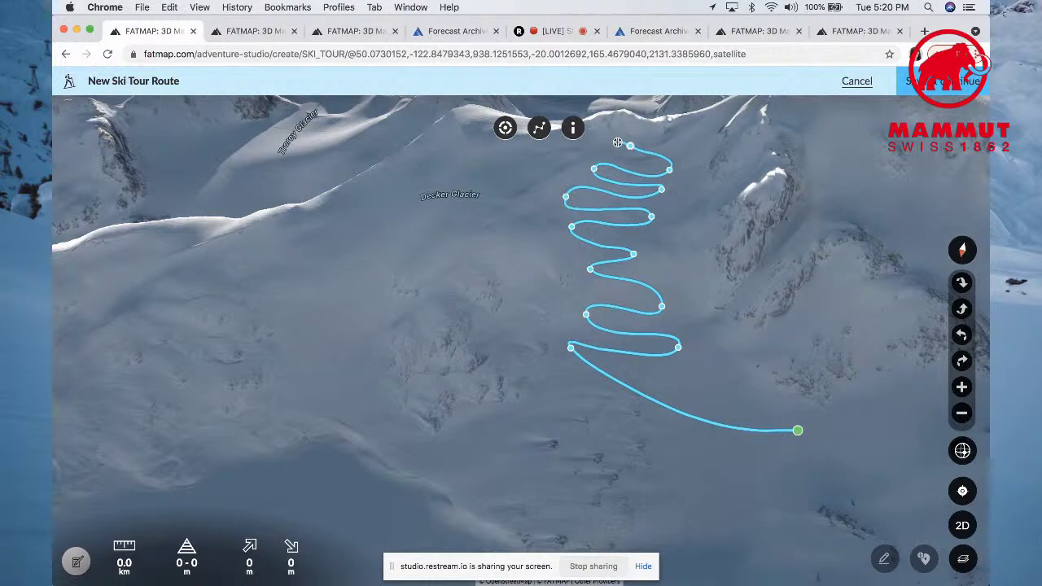
{"action": "left_click", "coordinate": [506, 128]}
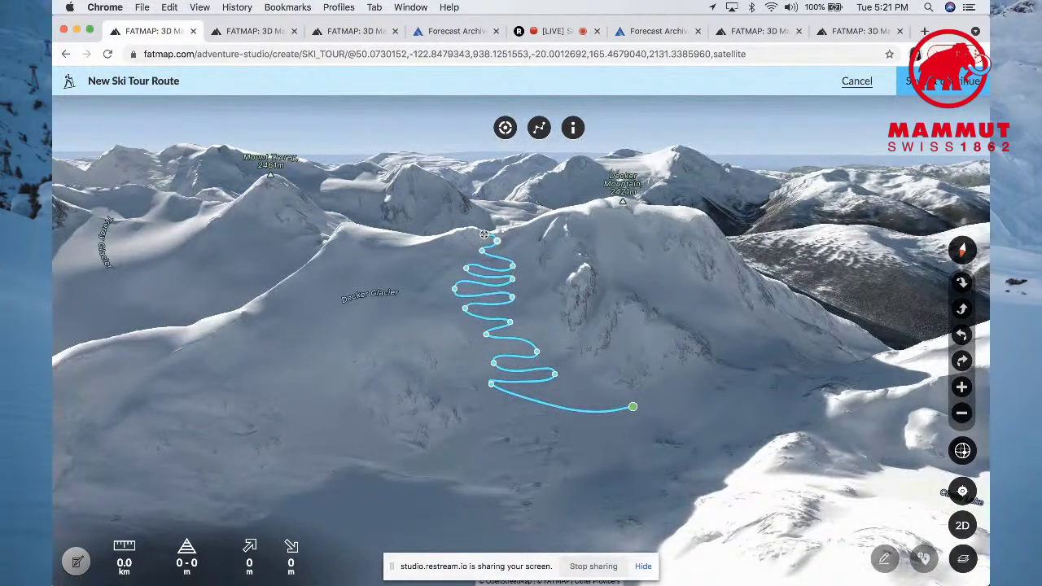
- Add three points to carry the route onto the ridge top, reaching 2.2 km and 334 m ascent
{"action": "left_click", "coordinate": [484, 234]}
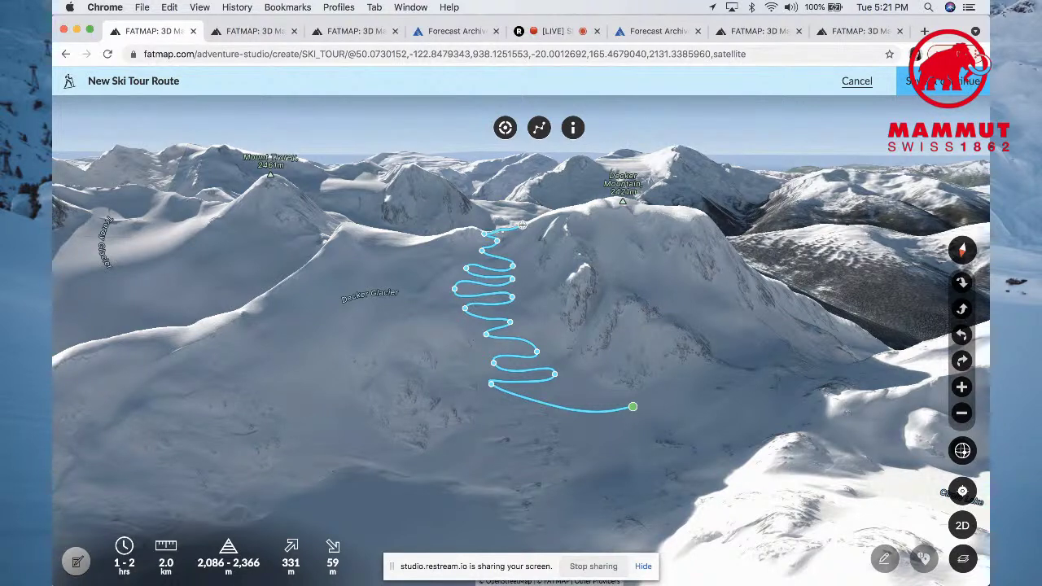
{"action": "left_click", "coordinate": [522, 225]}
{"action": "left_click", "coordinate": [561, 261]}
- Save the route privately with title and summary 'maybe' and a Difficult rating
{"action": "left_click", "coordinate": [942, 81]}
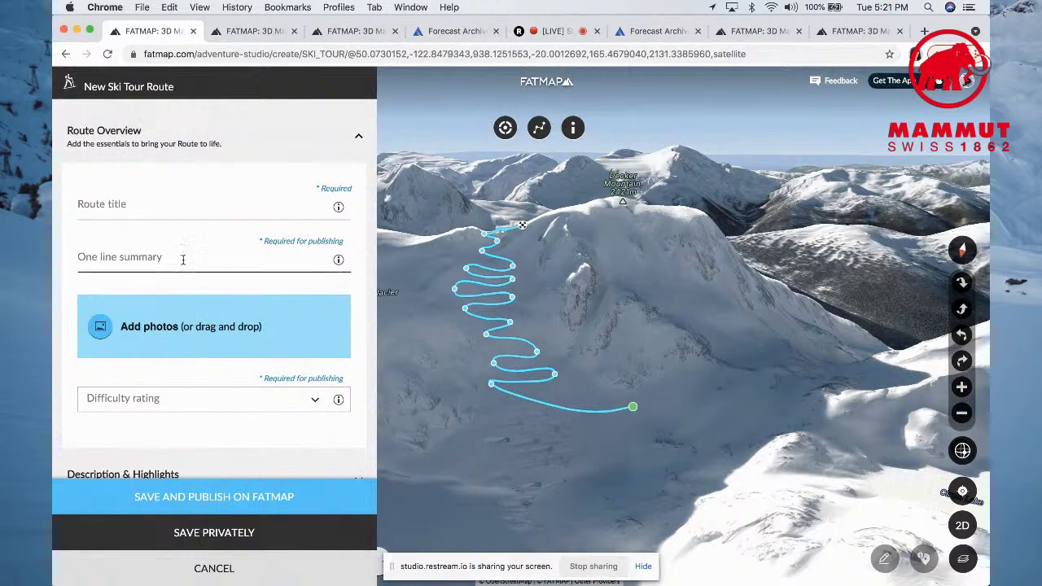
{"action": "left_click", "coordinate": [179, 207]}
{"action": "type", "text": "ma"}
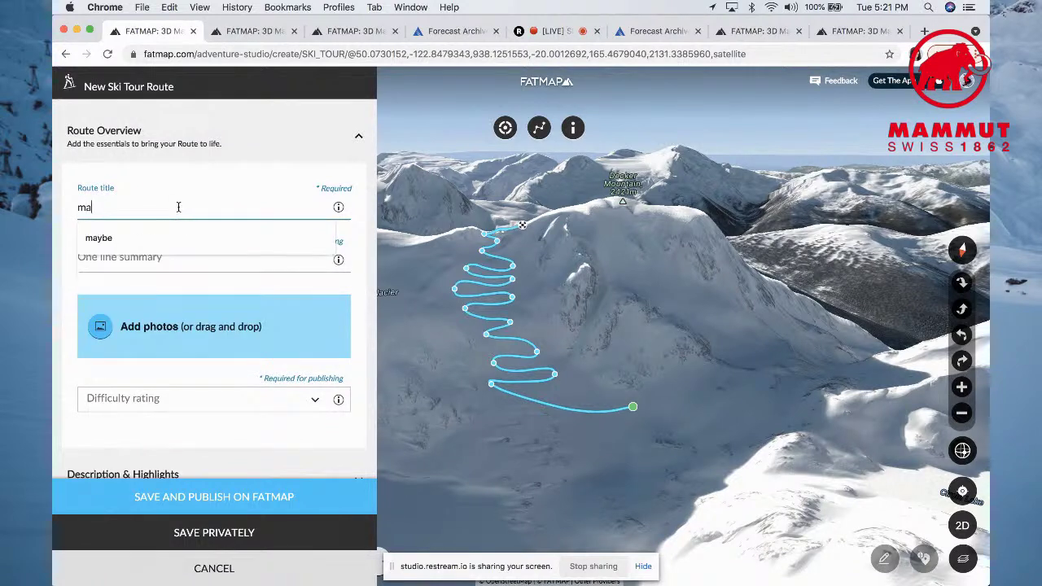
{"action": "type", "text": "ybe"}
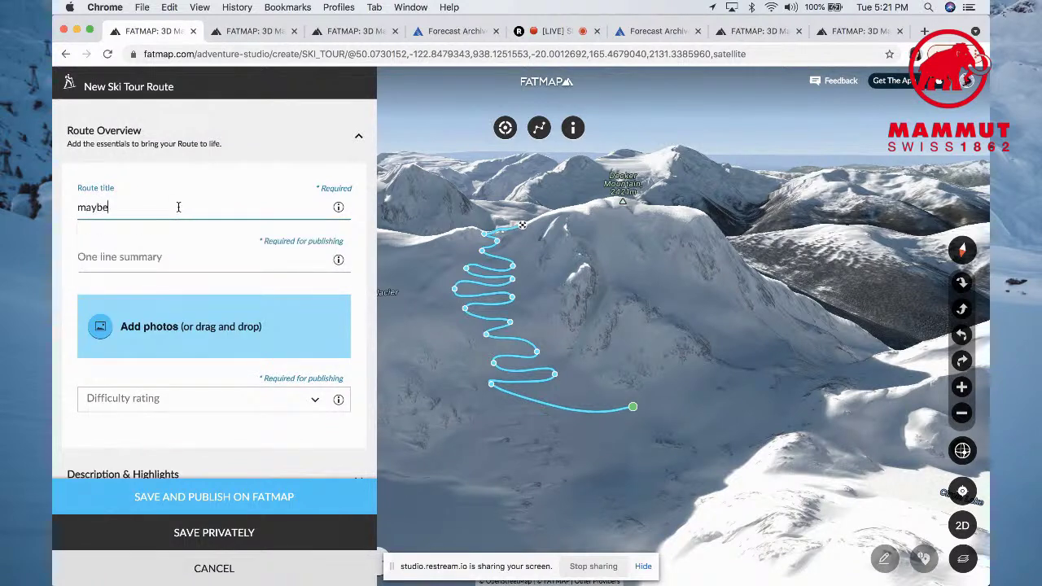
{"action": "left_click", "coordinate": [164, 257]}
{"action": "type", "text": "may"}
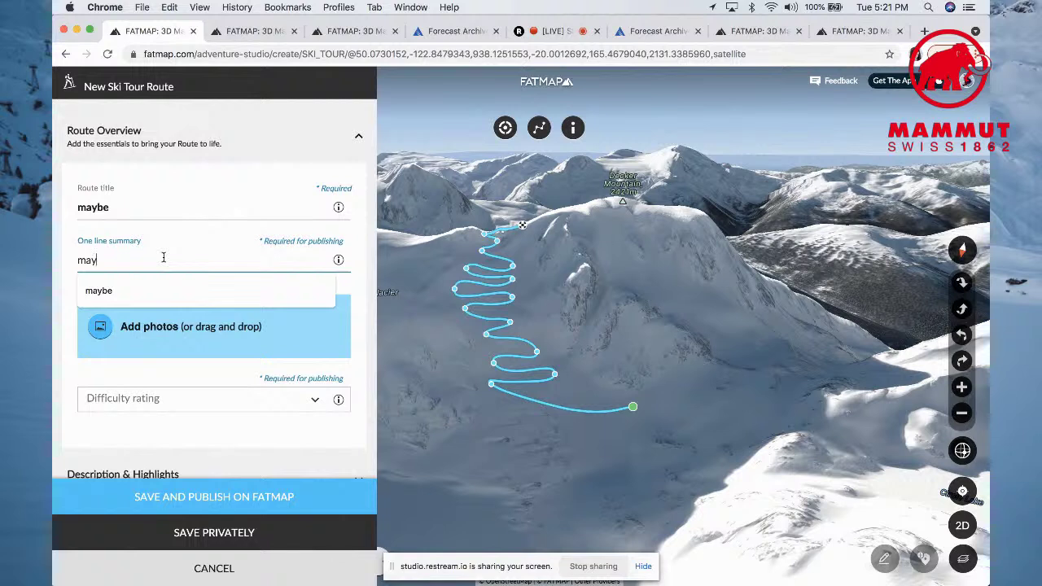
{"action": "type", "text": "be"}
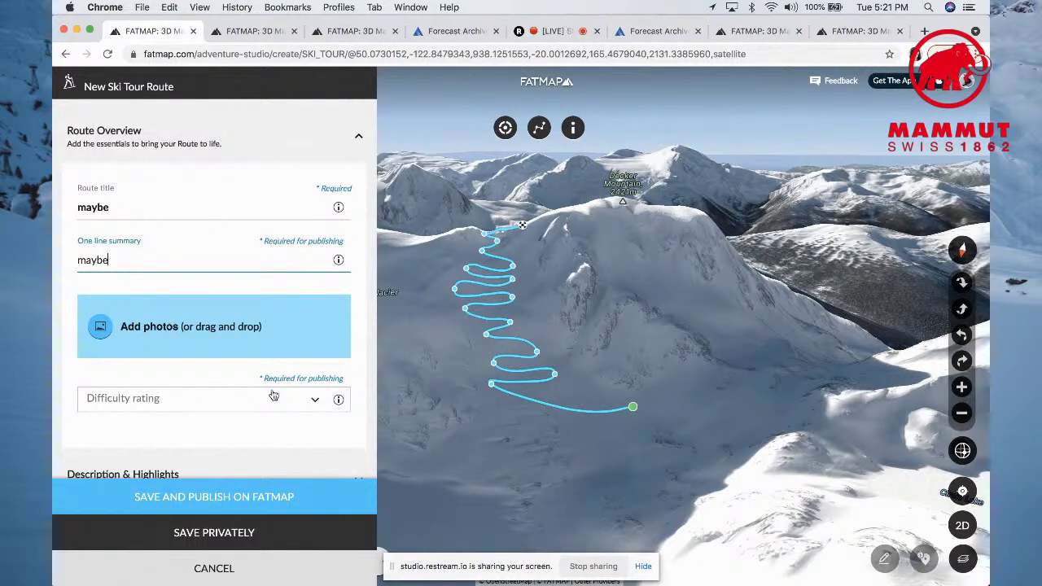
{"action": "left_click", "coordinate": [314, 403]}
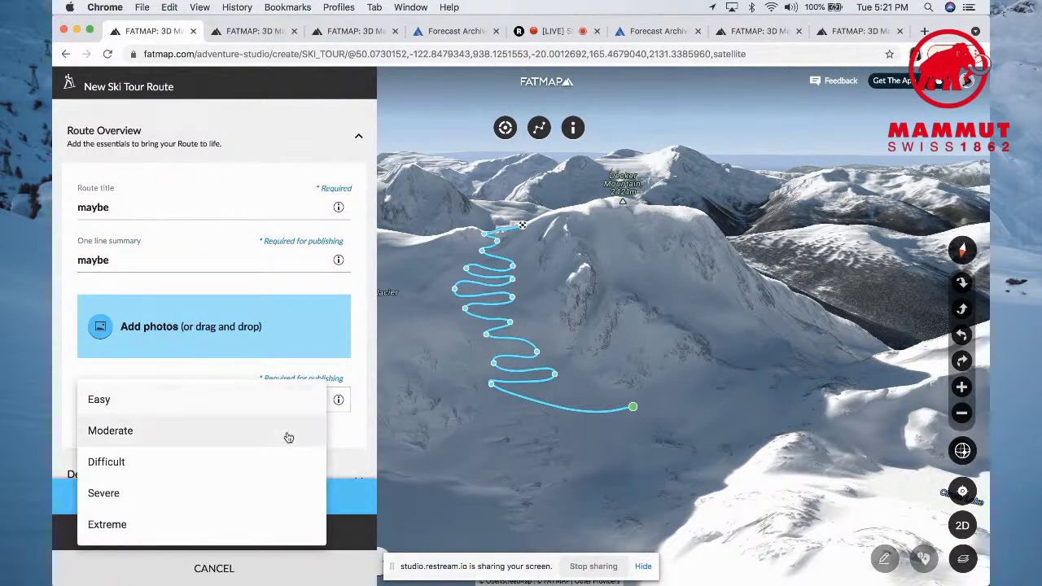
{"action": "left_click", "coordinate": [277, 458]}
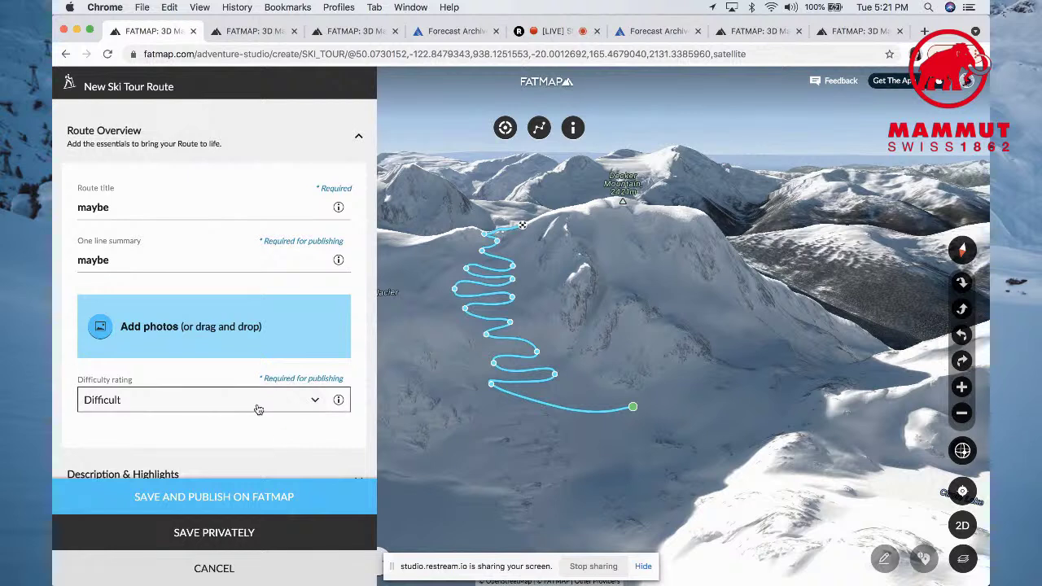
{"action": "left_click", "coordinate": [257, 533]}
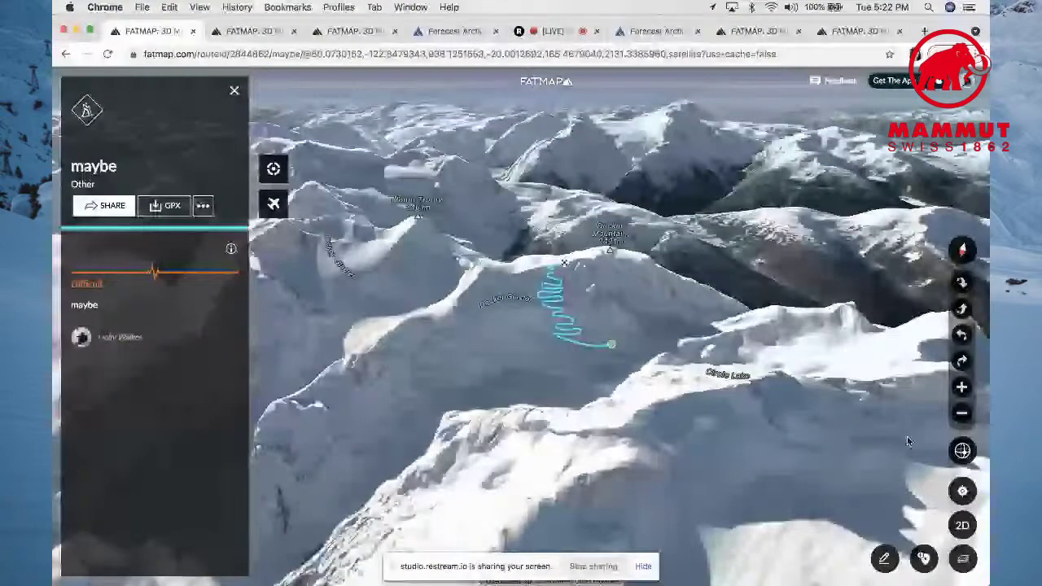
- Zoom in and view the 'maybe' route over the Avalanche overlay, then switch the overlay off
{"action": "left_click", "coordinate": [961, 388]}
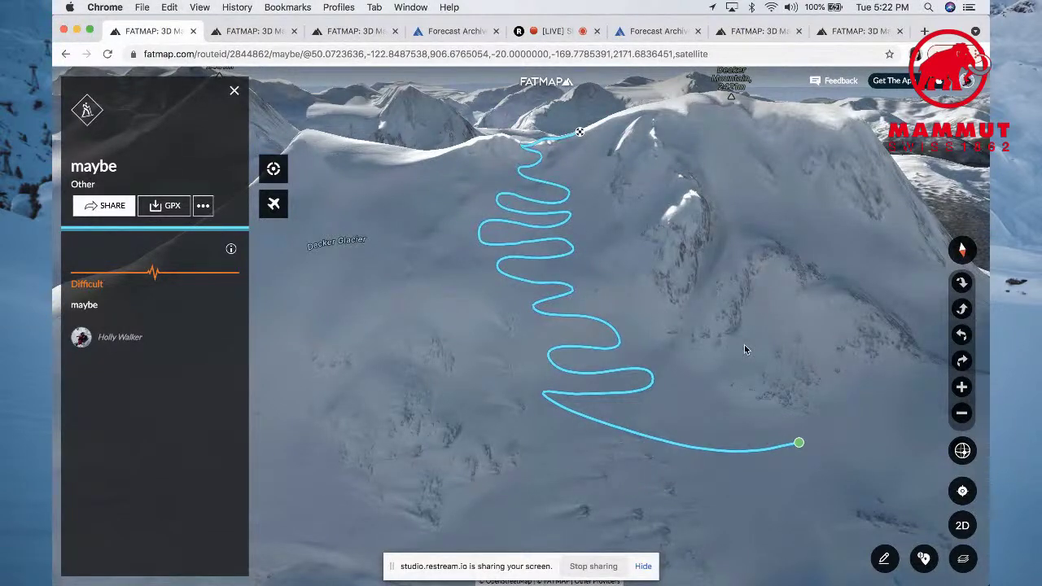
{"action": "left_click", "coordinate": [963, 558]}
{"action": "left_click", "coordinate": [822, 277]}
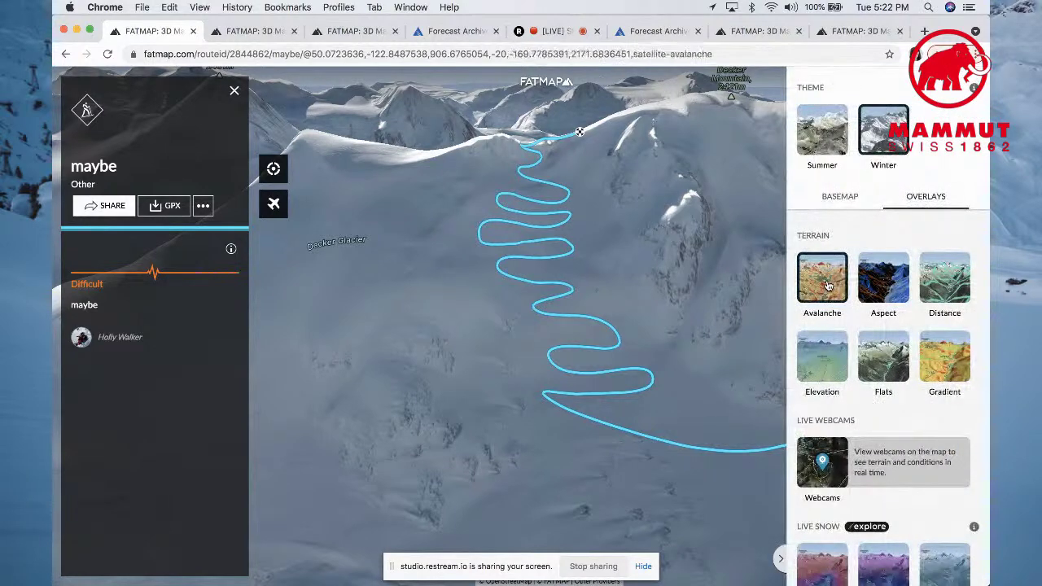
{"action": "left_click_drag", "start_coordinate": [722, 377], "coordinate": [605, 386]}
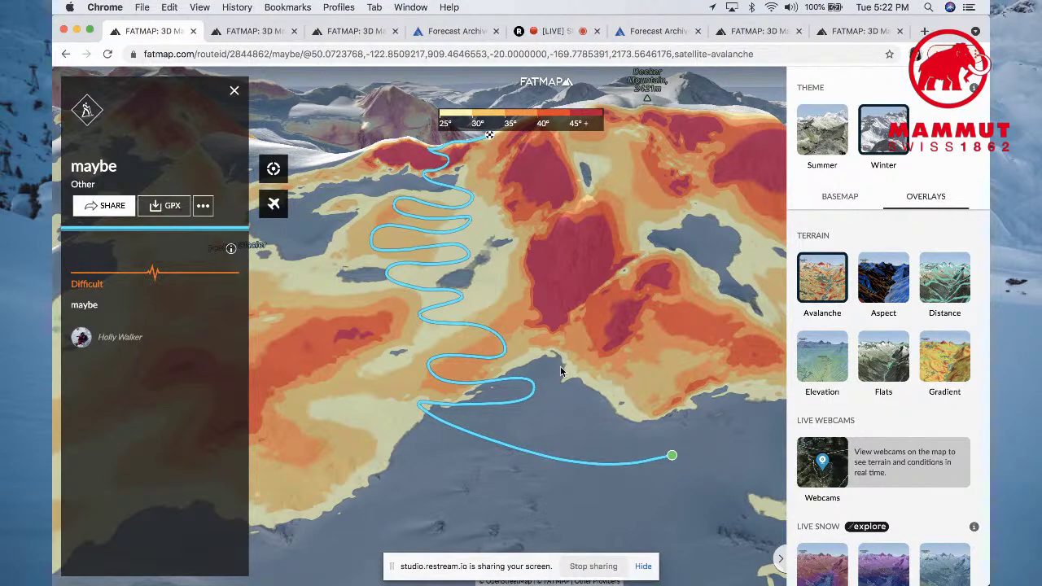
{"action": "left_click", "coordinate": [816, 293]}
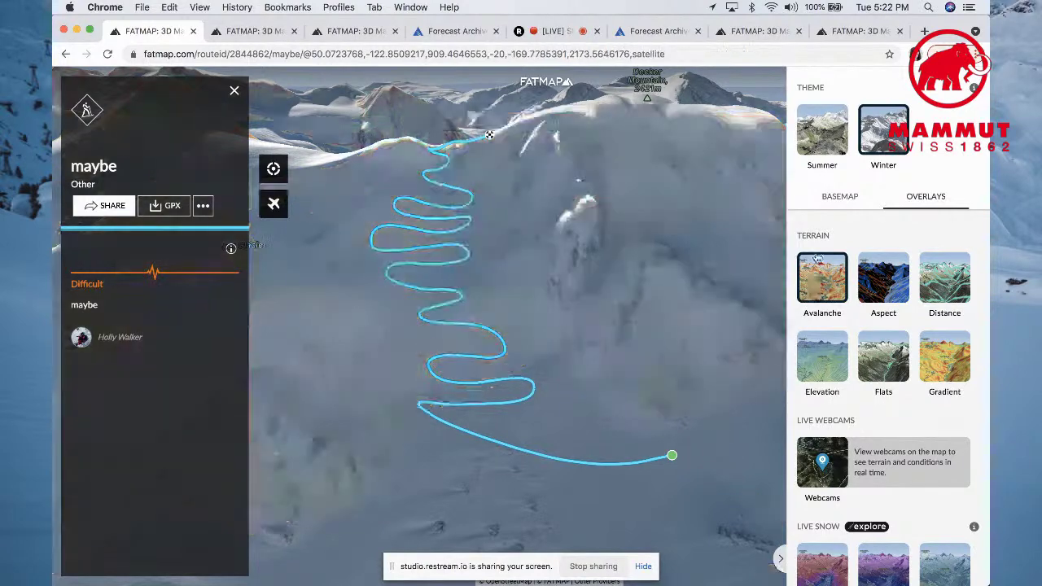
- Switch the map theme to Summer
{"action": "left_click", "coordinate": [820, 143]}
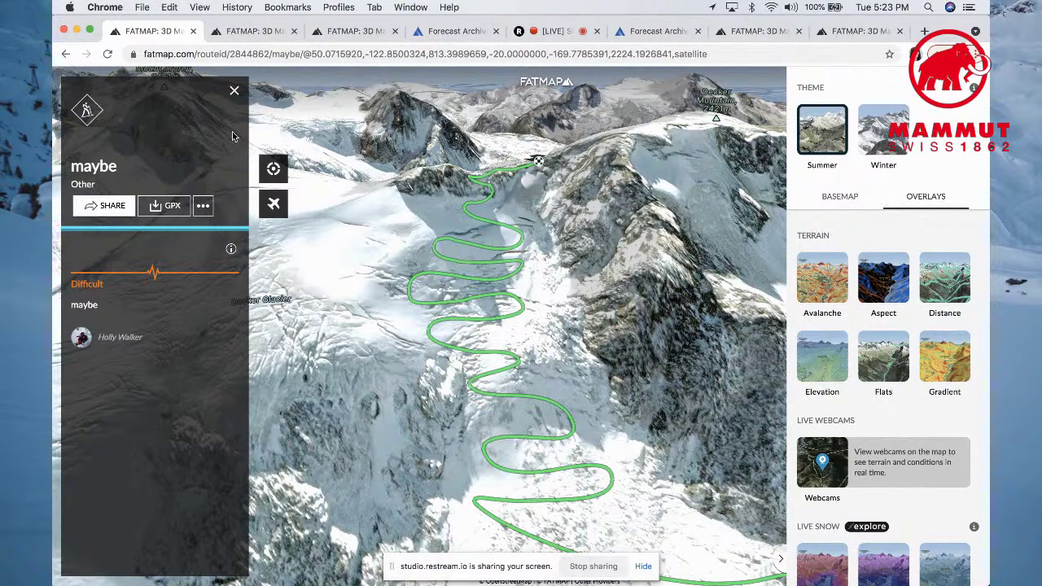
- Delete the saved route and confirm the deletion
{"action": "left_click", "coordinate": [203, 206]}
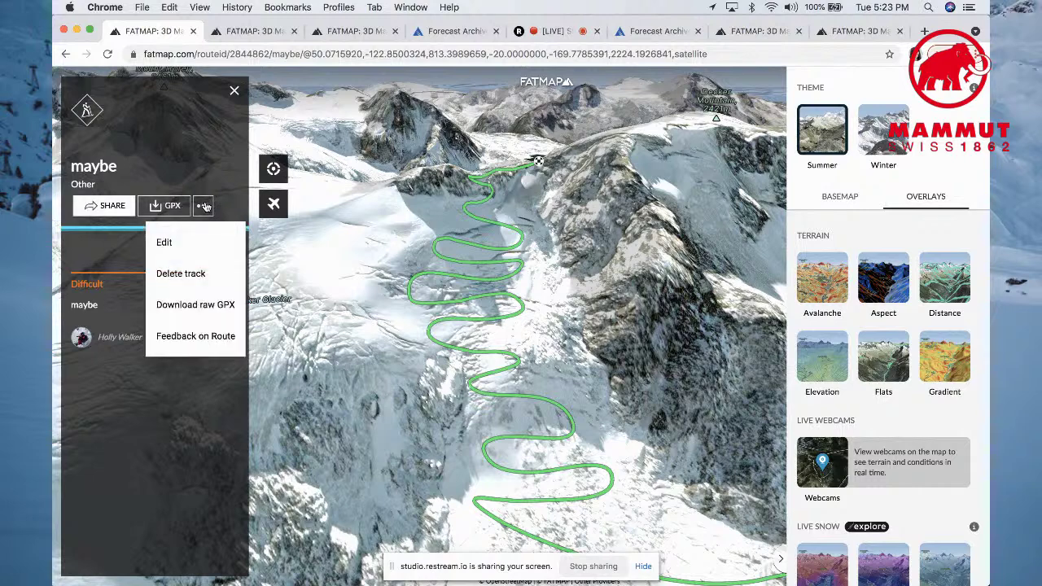
{"action": "left_click", "coordinate": [181, 274]}
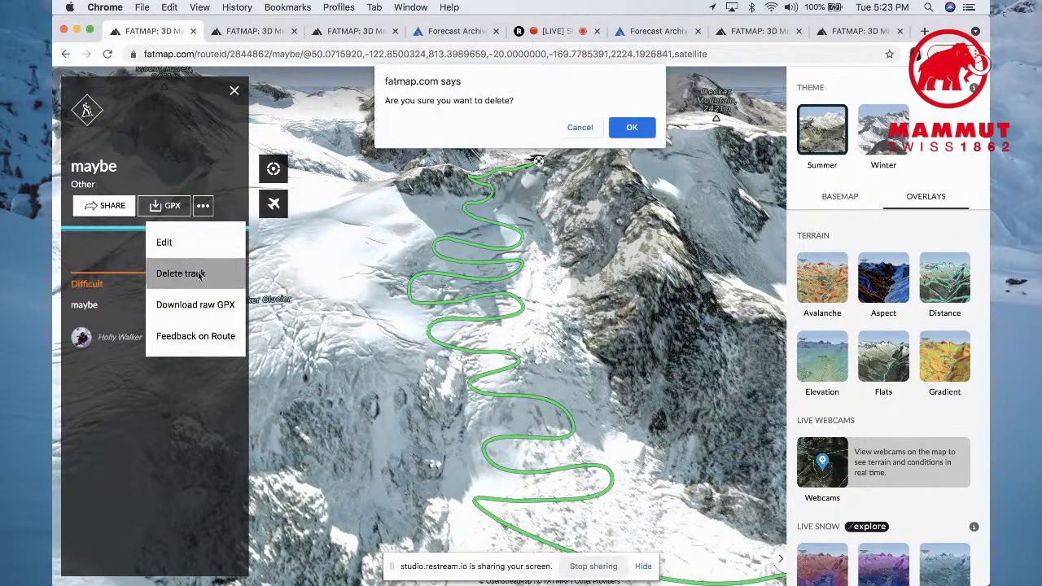
{"action": "left_click", "coordinate": [633, 128]}
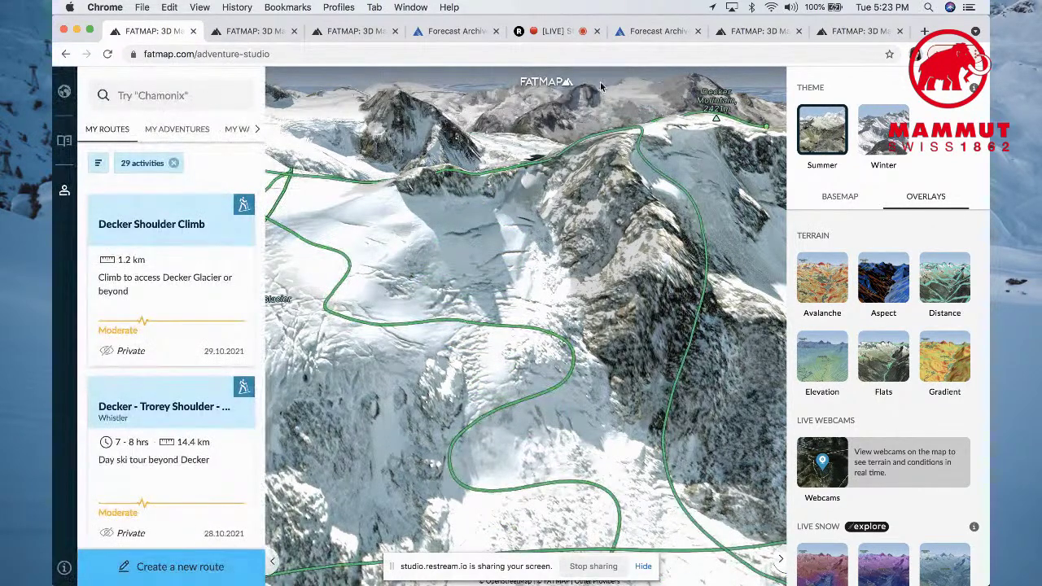
- Look around Decker Glacier in the other tab, then bring up the Decker shoulder climb route page
{"action": "left_click", "coordinate": [847, 32]}
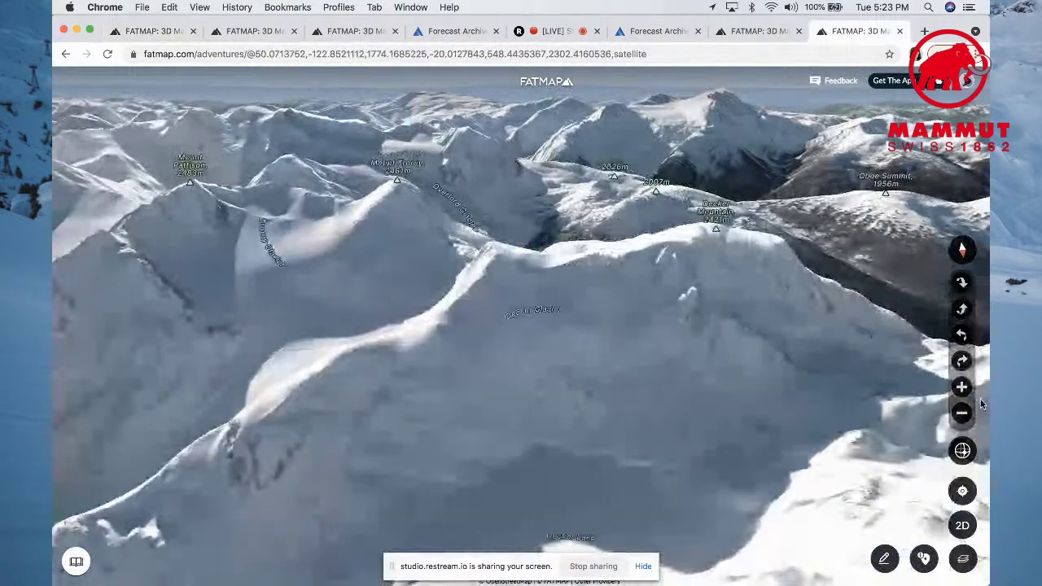
{"action": "scroll", "coordinate": [721, 403], "scroll_direction": "up", "scroll_amount": 3}
{"action": "left_click_drag", "start_coordinate": [722, 399], "coordinate": [662, 303]}
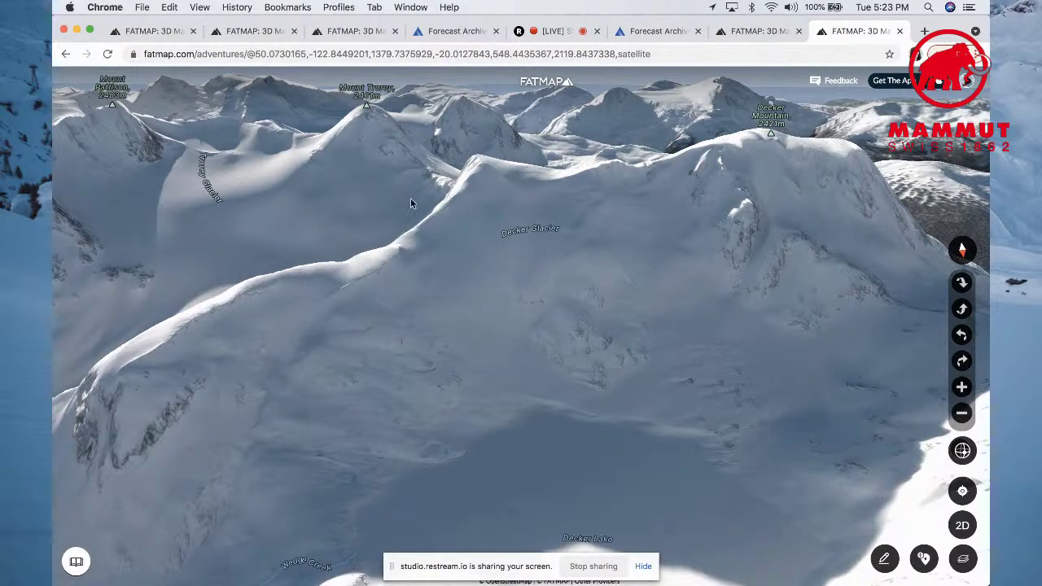
{"action": "left_click", "coordinate": [248, 33]}
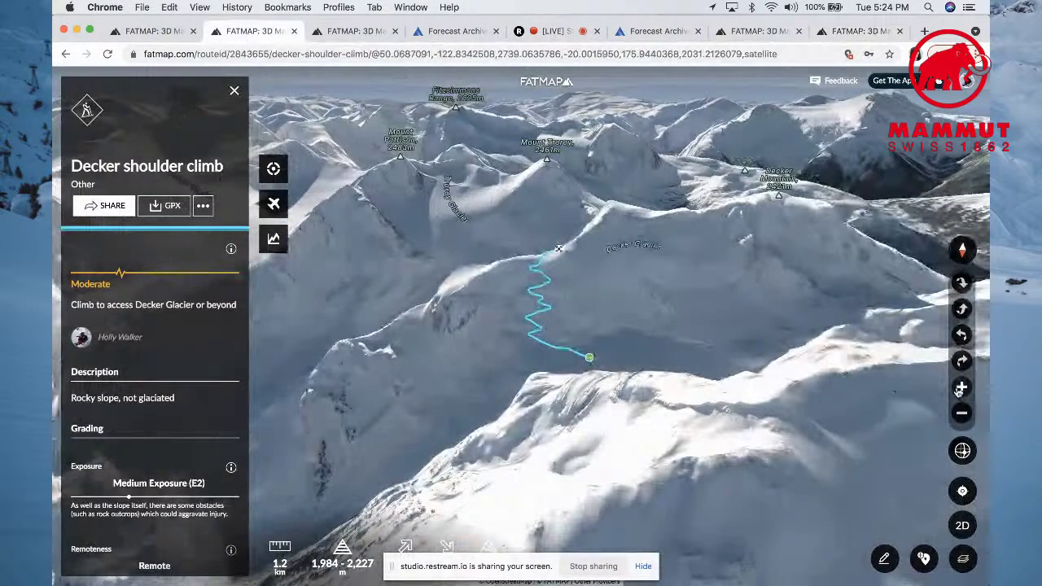
- Zoom in on the route and compare Summer and Winter map themes, keeping Winter
{"action": "left_click", "coordinate": [961, 388]}
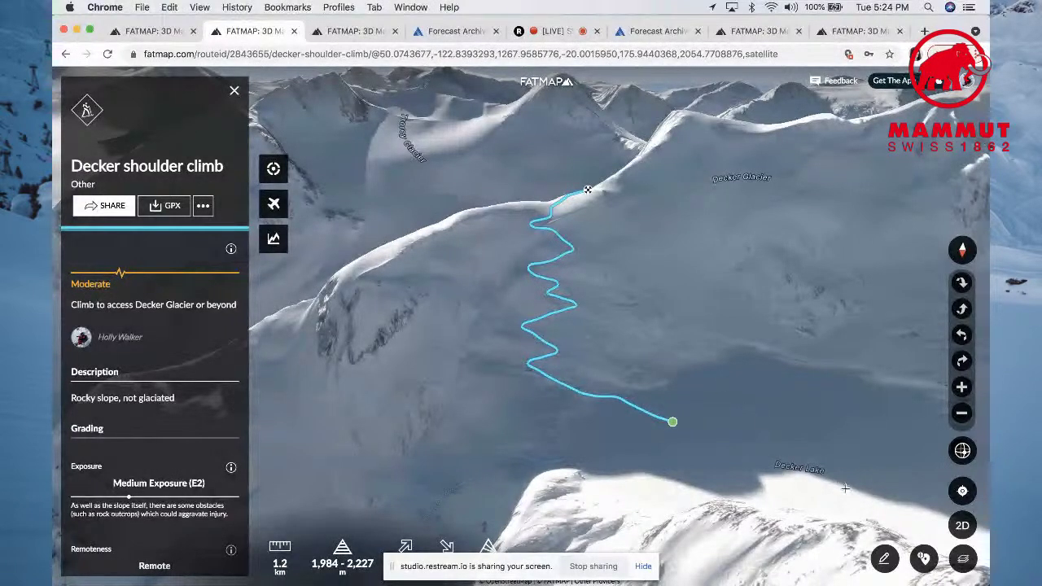
{"action": "left_click", "coordinate": [963, 560]}
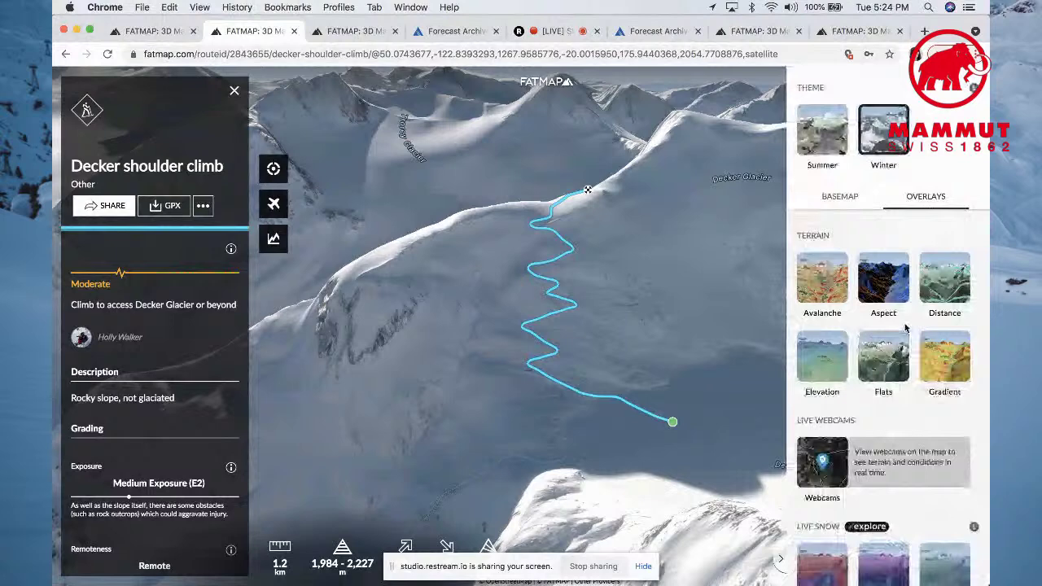
{"action": "left_click", "coordinate": [803, 131]}
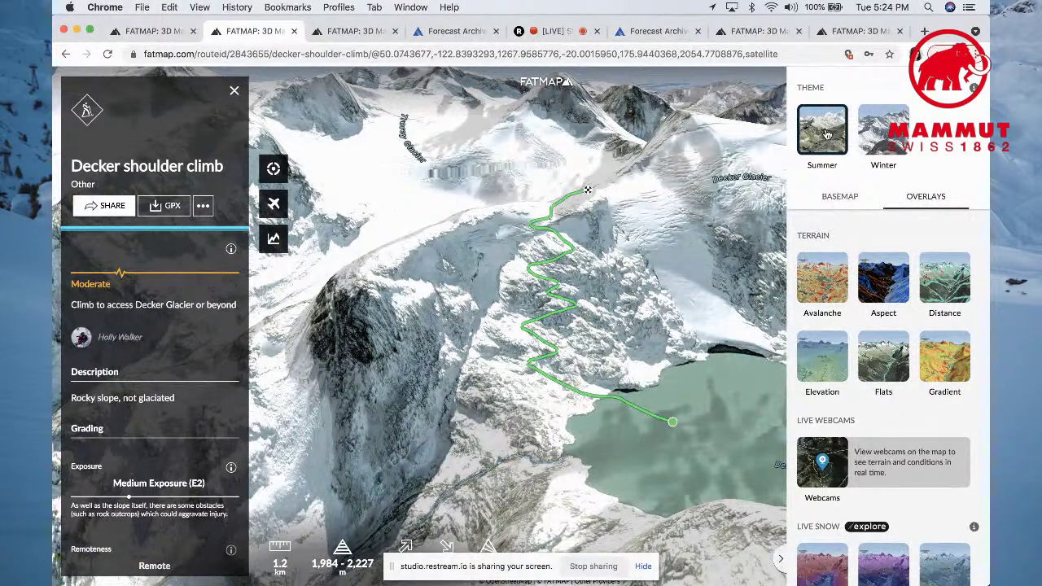
{"action": "left_click", "coordinate": [878, 137]}
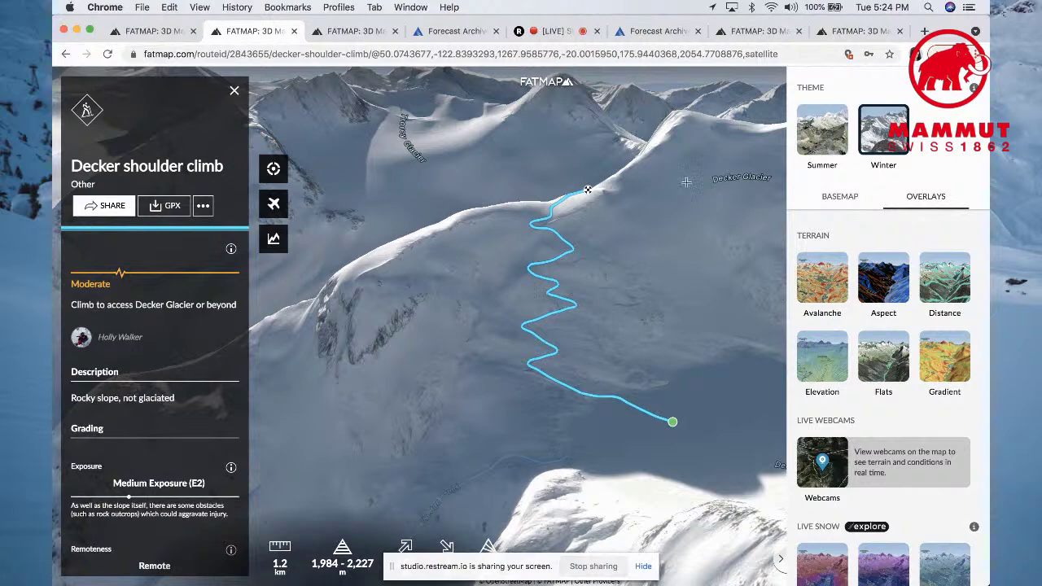
- Inspect the route line up close, then bring up the route's extra actions menu
{"action": "left_click_drag", "start_coordinate": [640, 193], "coordinate": [690, 281]}
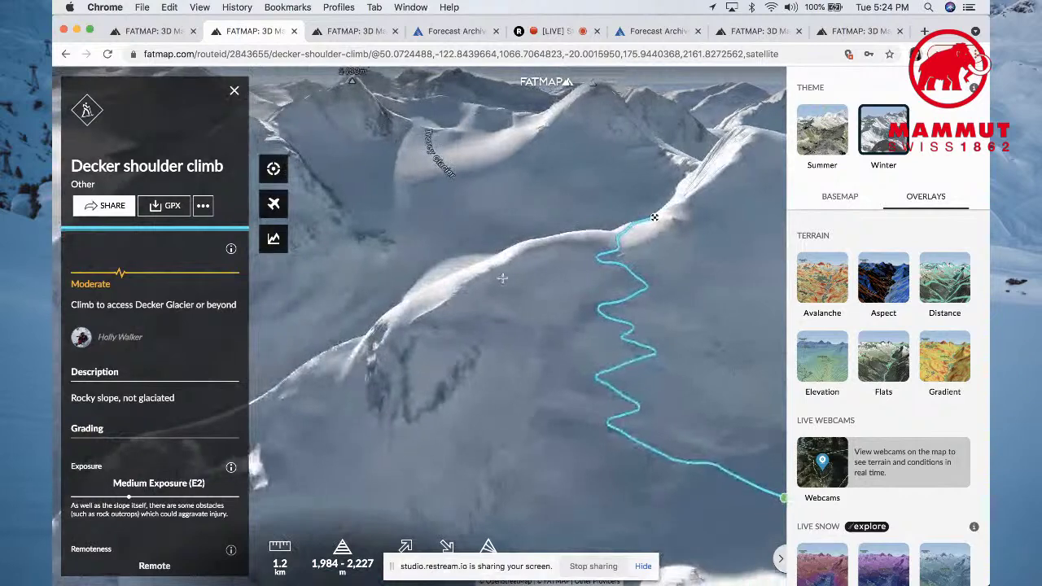
{"action": "scroll", "coordinate": [417, 187], "scroll_direction": "up", "scroll_amount": 3}
{"action": "scroll", "coordinate": [417, 186], "scroll_direction": "up", "scroll_amount": 3}
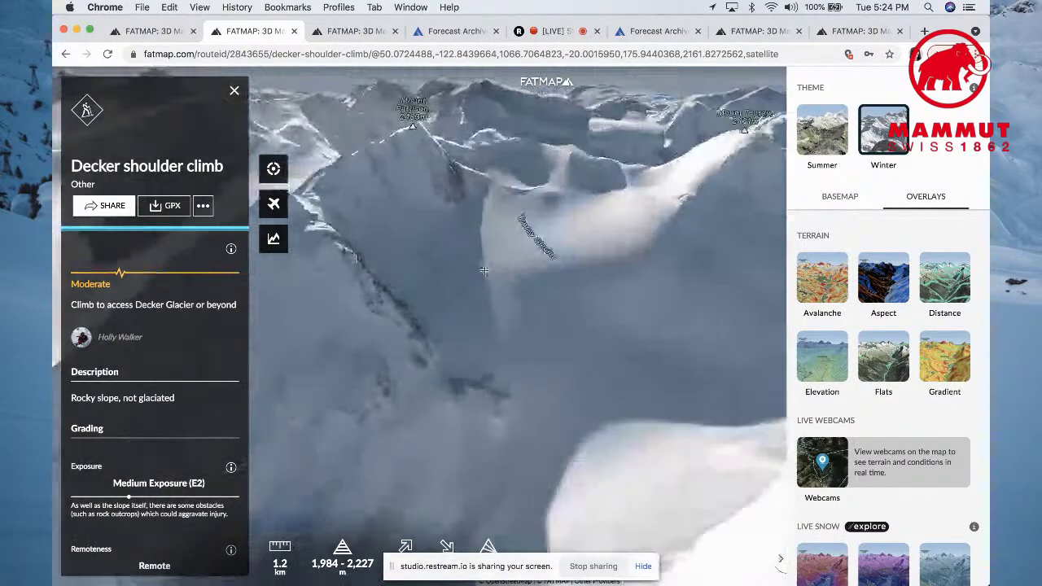
{"action": "scroll", "coordinate": [547, 283], "scroll_direction": "up", "scroll_amount": 2}
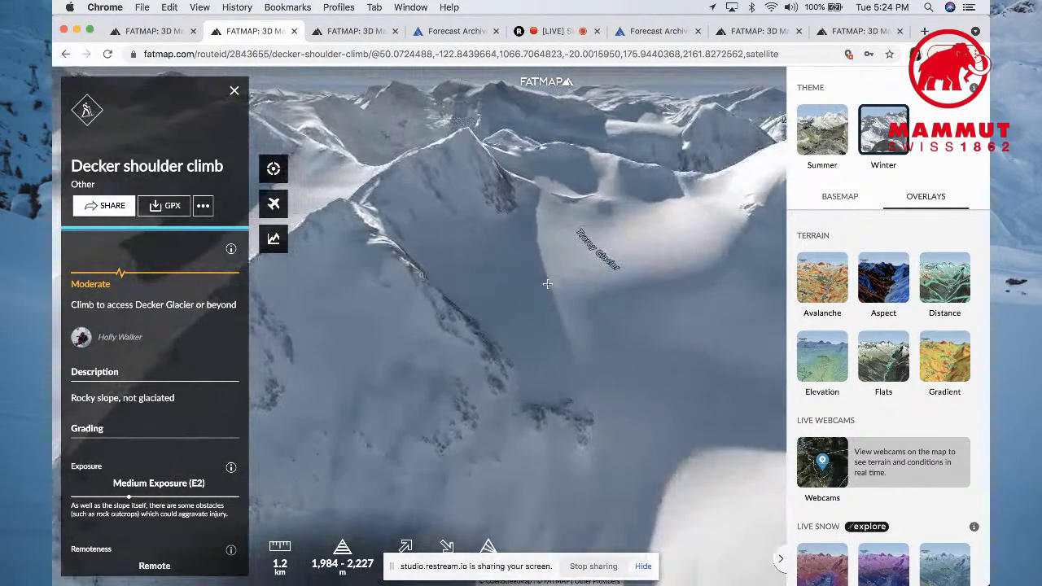
{"action": "scroll", "coordinate": [488, 268], "scroll_direction": "up", "scroll_amount": 3}
{"action": "scroll", "coordinate": [603, 294], "scroll_direction": "up", "scroll_amount": 3}
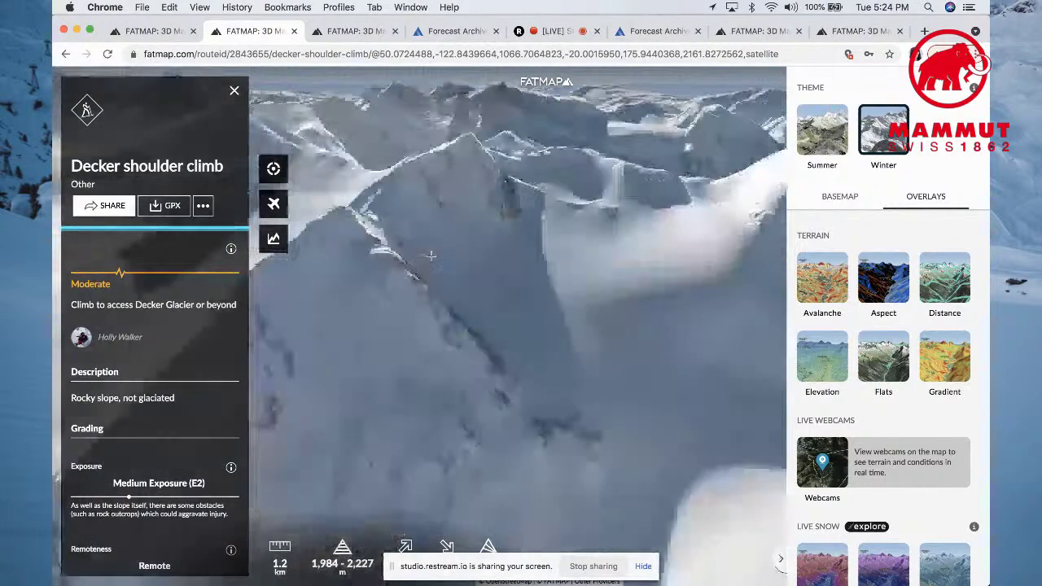
{"action": "scroll", "coordinate": [440, 220], "scroll_direction": "down", "scroll_amount": 5}
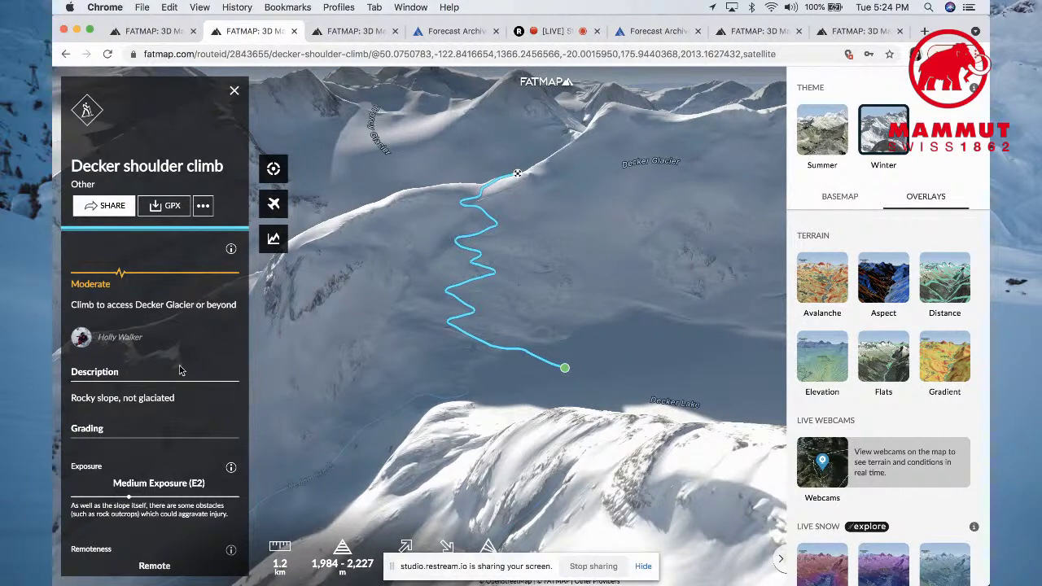
{"action": "left_click", "coordinate": [203, 206]}
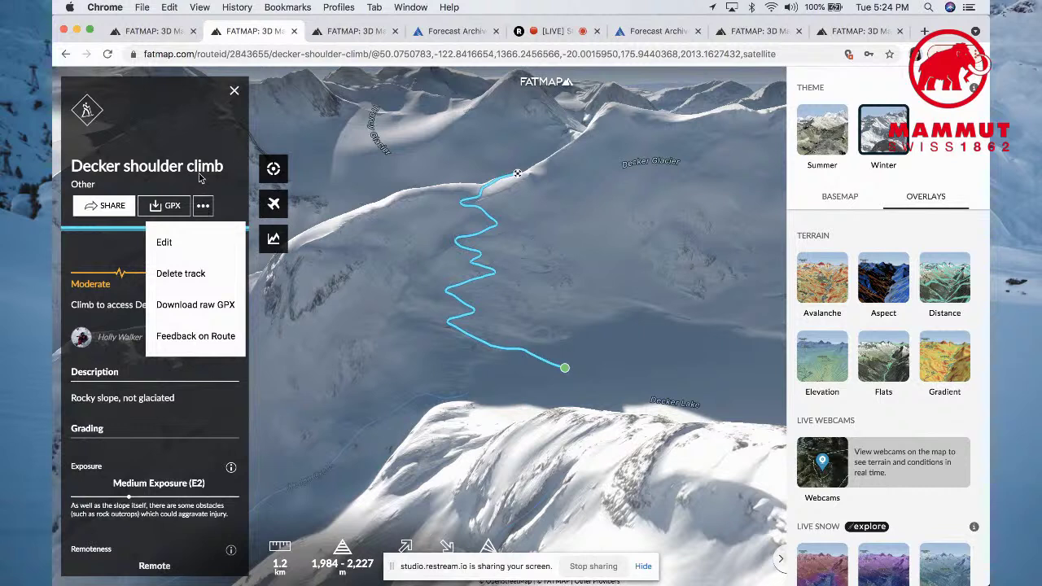
- Edit the Decker shoulder climb and save and publish it on FATMAP, confirming the dialog
{"action": "left_click", "coordinate": [200, 178]}
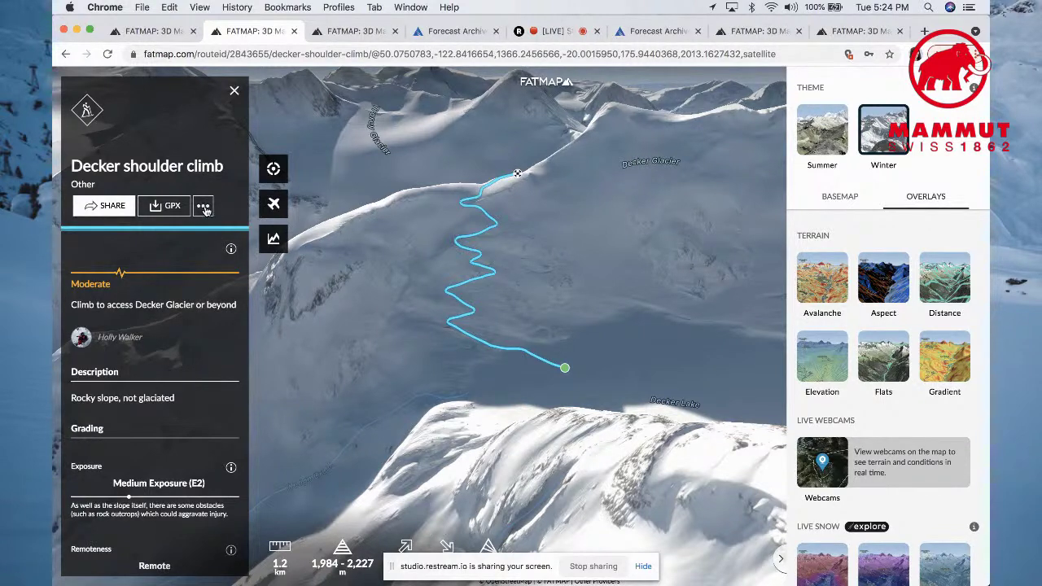
{"action": "left_click", "coordinate": [204, 208]}
{"action": "left_click", "coordinate": [194, 244]}
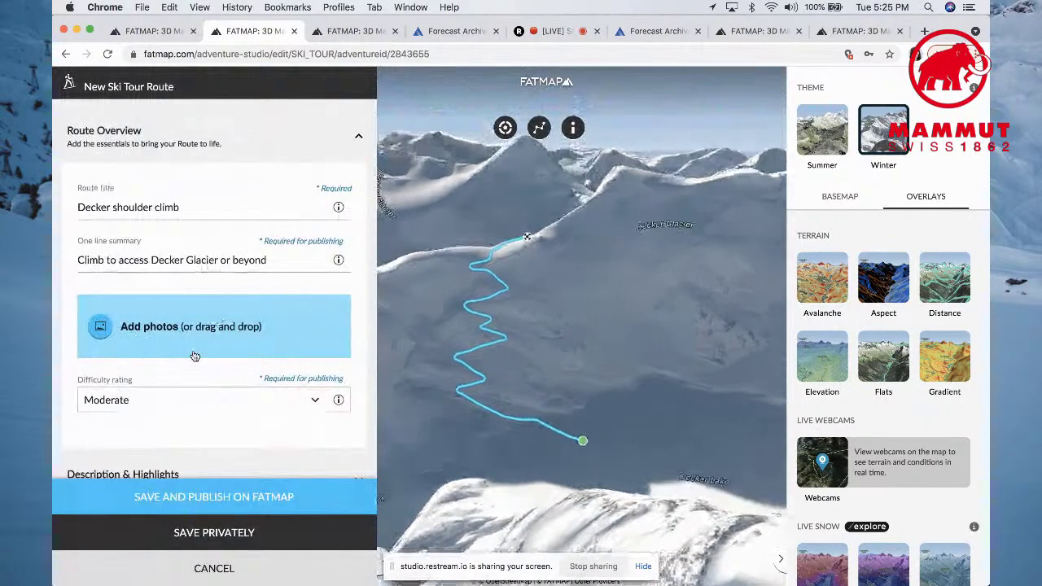
{"action": "left_click", "coordinate": [243, 498]}
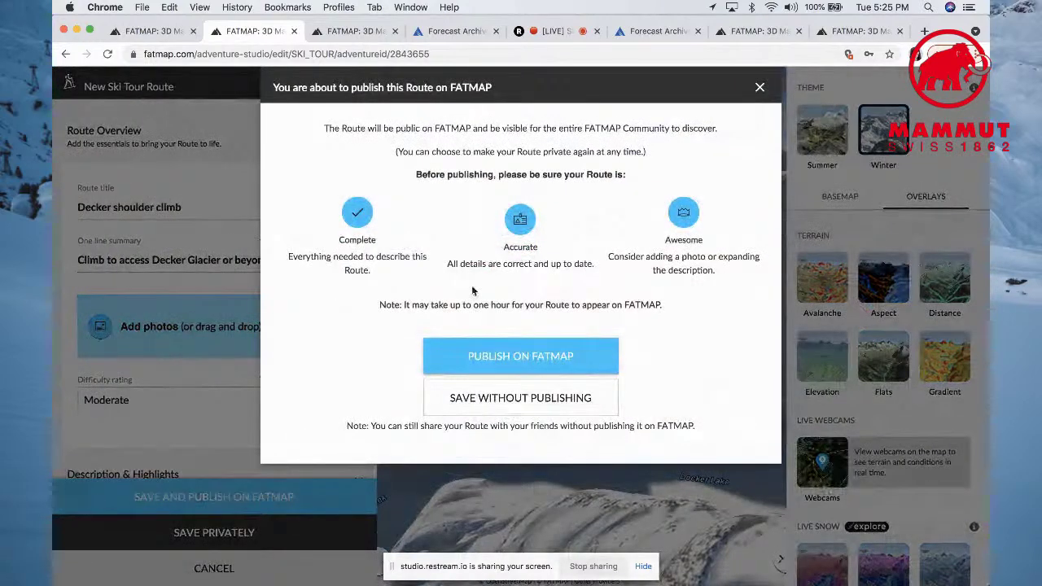
{"action": "left_click", "coordinate": [496, 359]}
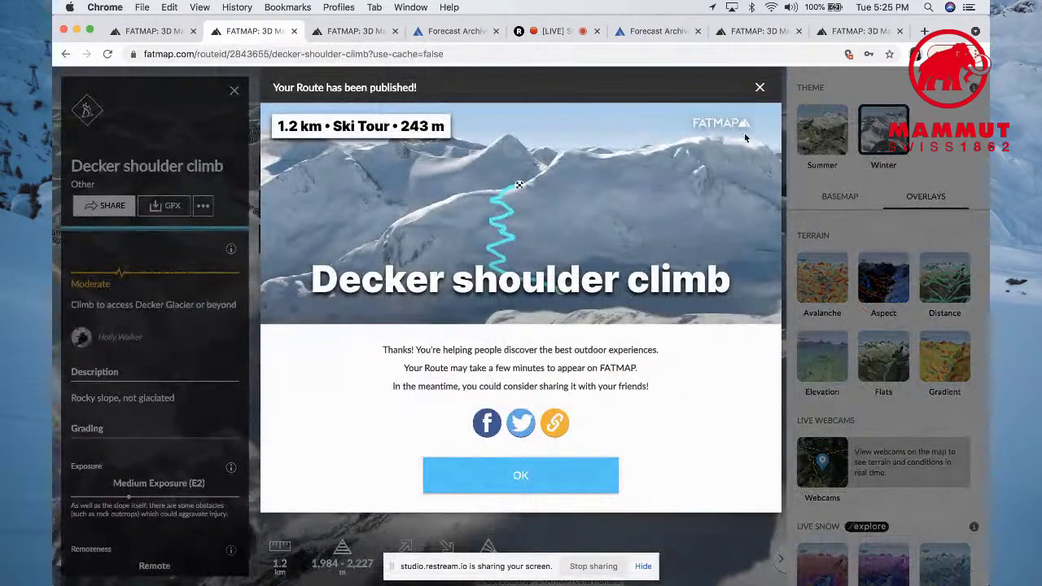
{"action": "left_click", "coordinate": [544, 475]}
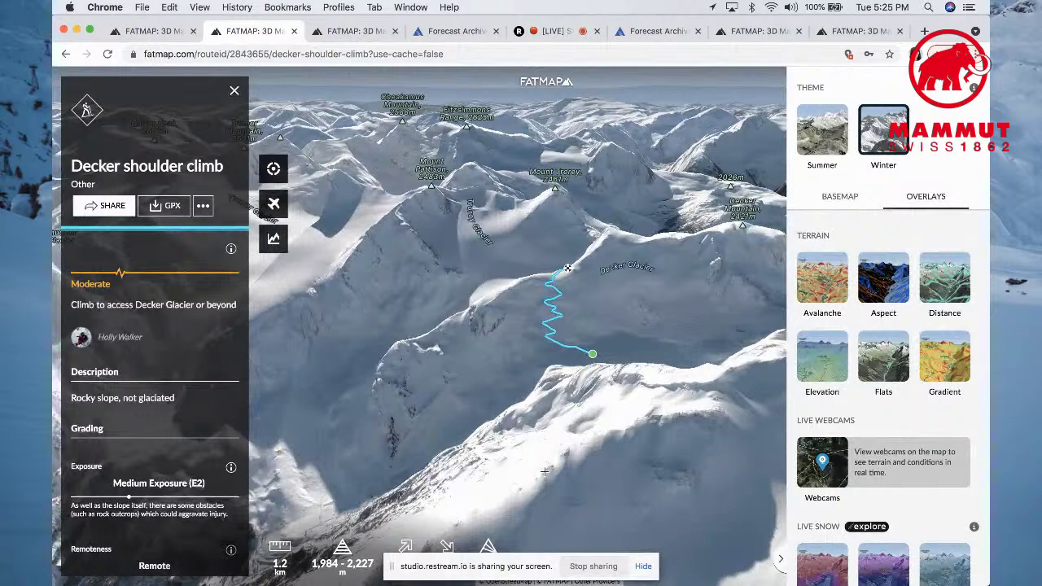
- Zoom in twice on the Decker Glacier view, then return to the Comfortably Numb trail tab
{"action": "left_click", "coordinate": [759, 33]}
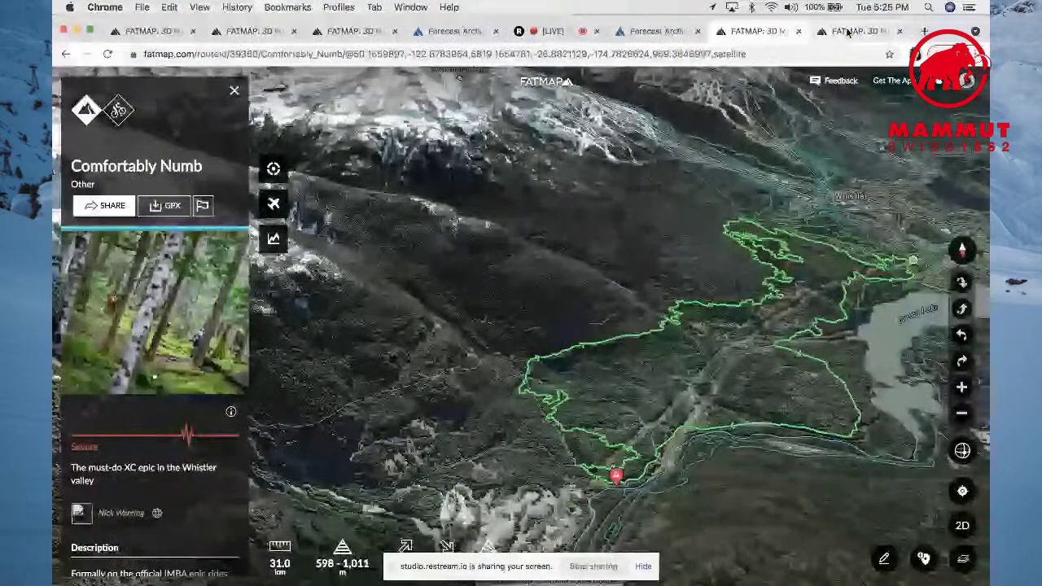
{"action": "left_click", "coordinate": [848, 33]}
{"action": "left_click", "coordinate": [961, 389]}
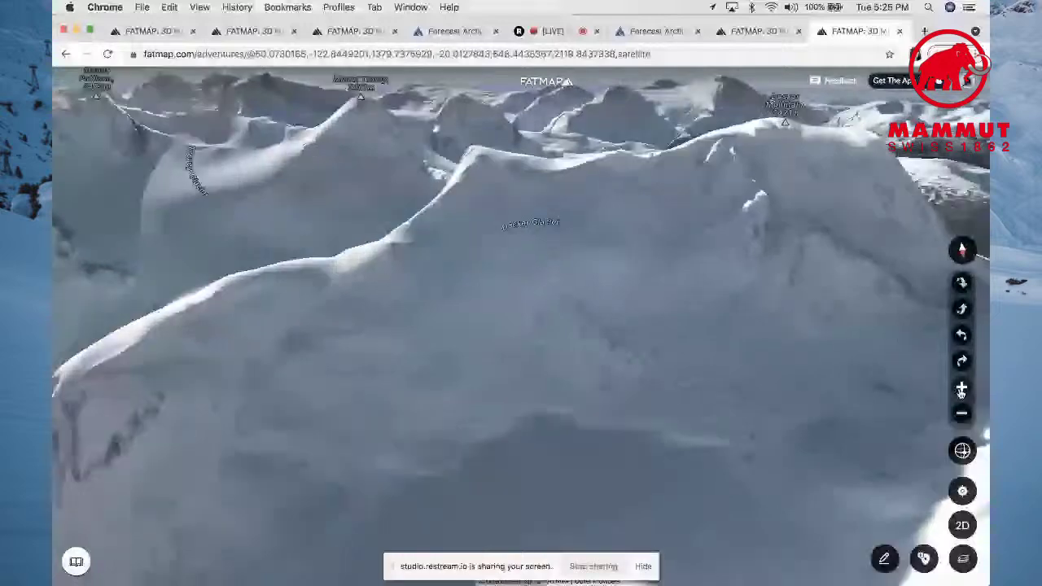
{"action": "left_click", "coordinate": [961, 389]}
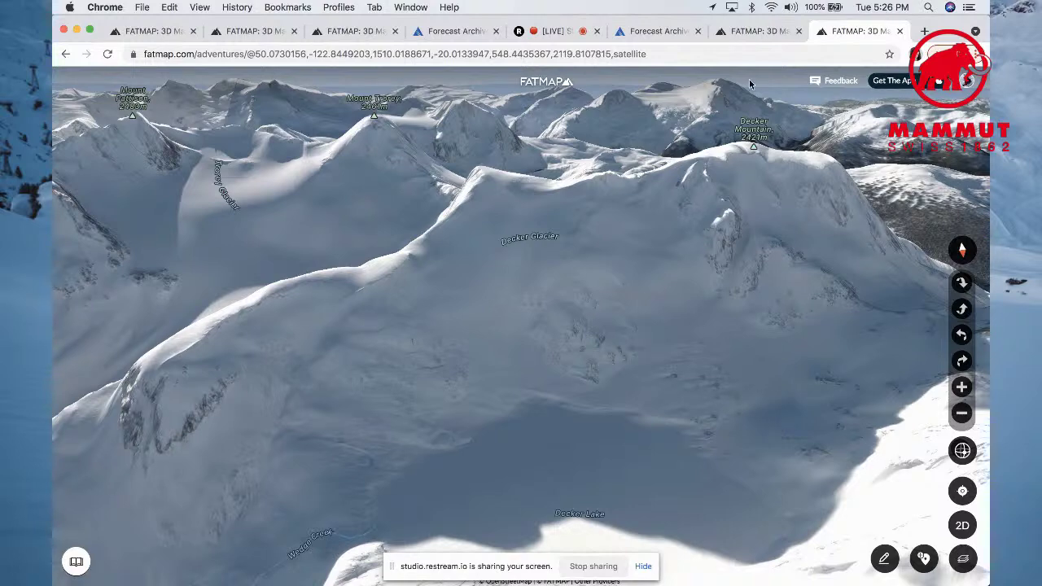
{"action": "left_click", "coordinate": [756, 36]}
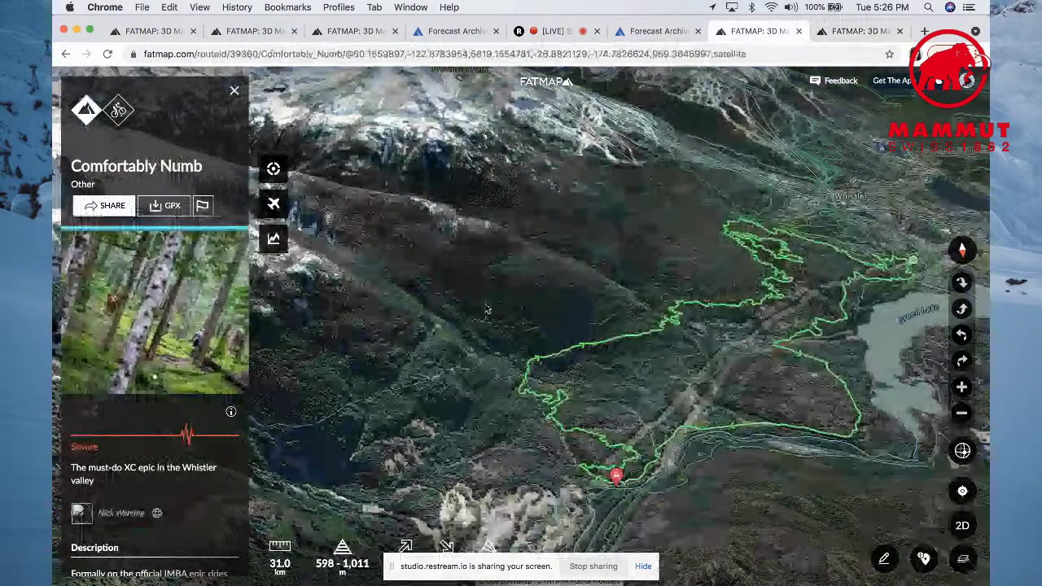
- Look over the saved routes, Musical Bumps Ski Tour and Comfortably Numb tabs, then return to Decker Glacier
{"action": "left_click_drag", "start_coordinate": [486, 309], "coordinate": [416, 286]}
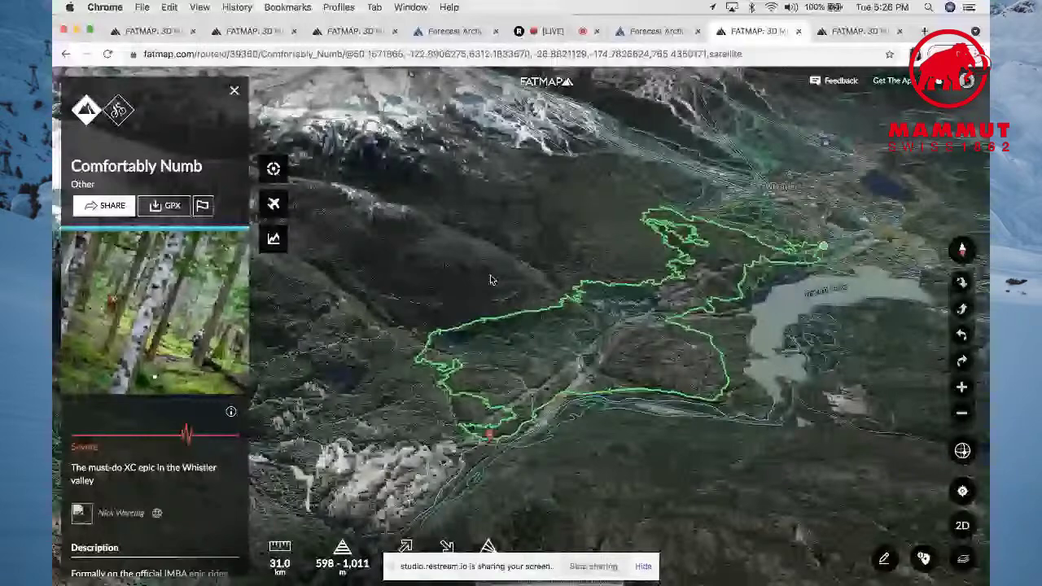
{"action": "left_click", "coordinate": [162, 32]}
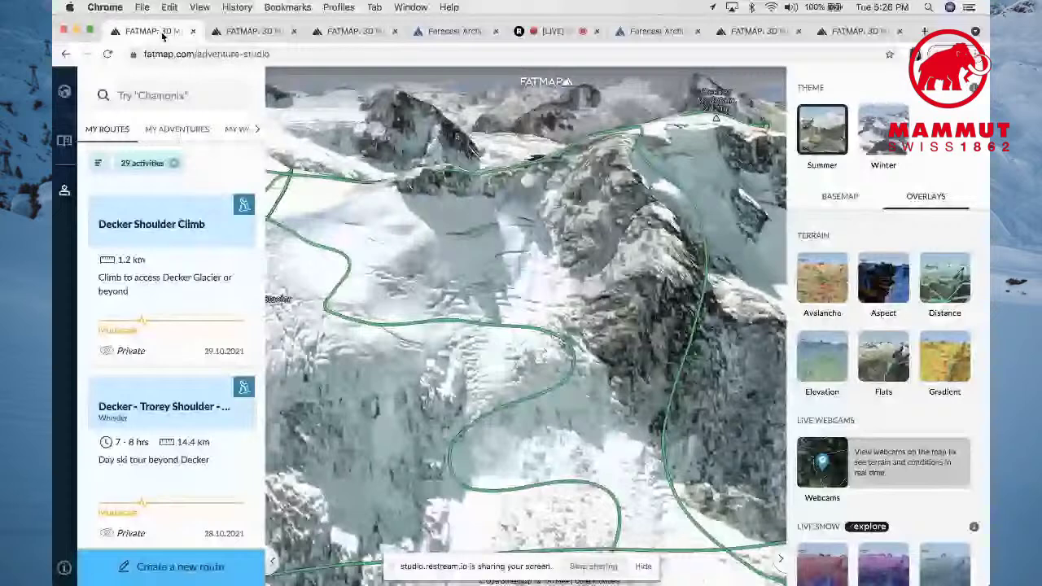
{"action": "left_click", "coordinate": [214, 34]}
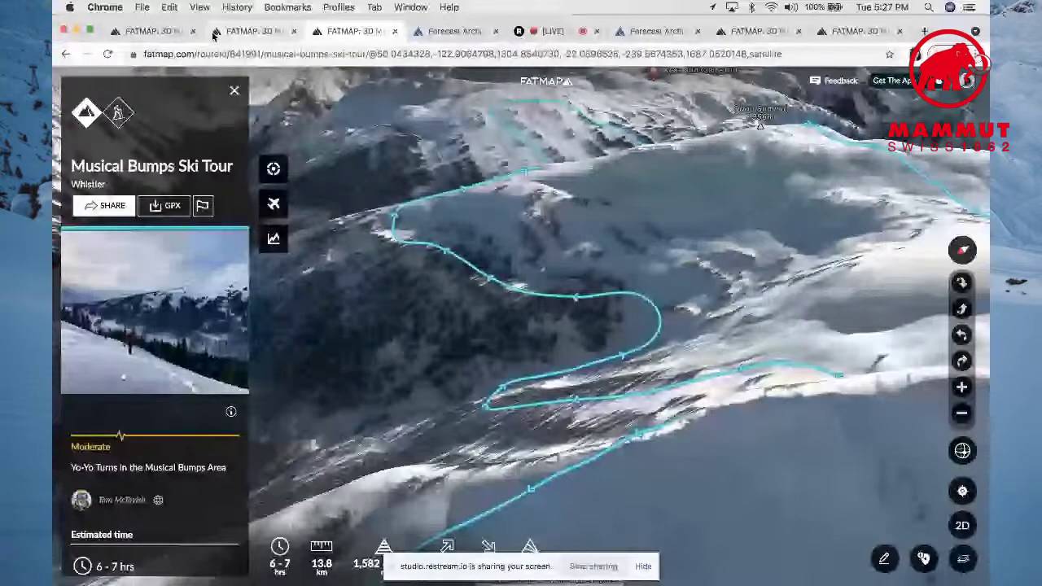
{"action": "left_click", "coordinate": [751, 31]}
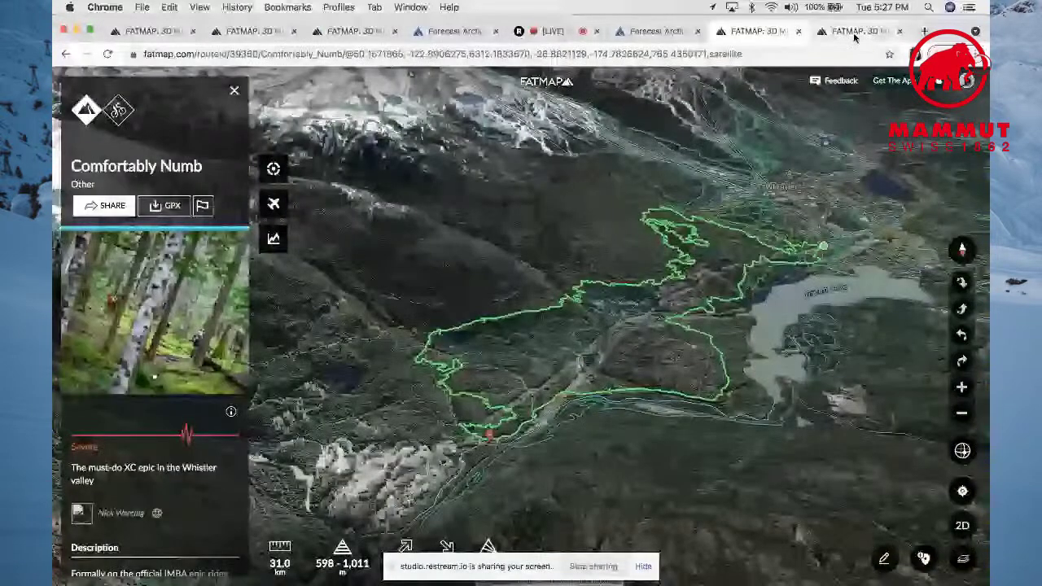
{"action": "left_click", "coordinate": [855, 32]}
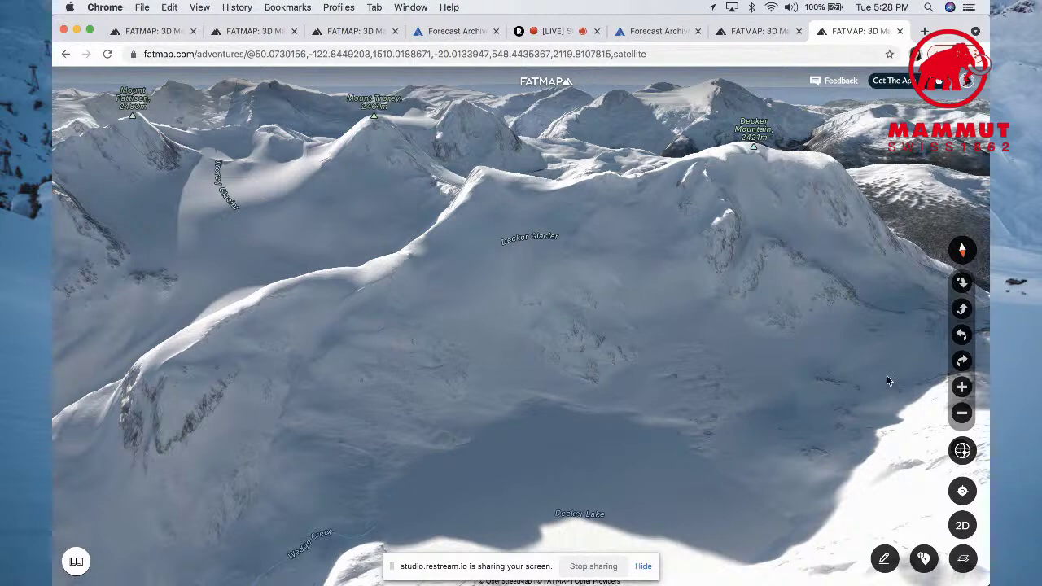
- Turn on the Avalanche slope-angle overlay from the map theme and overlay options
{"action": "left_click", "coordinate": [963, 560]}
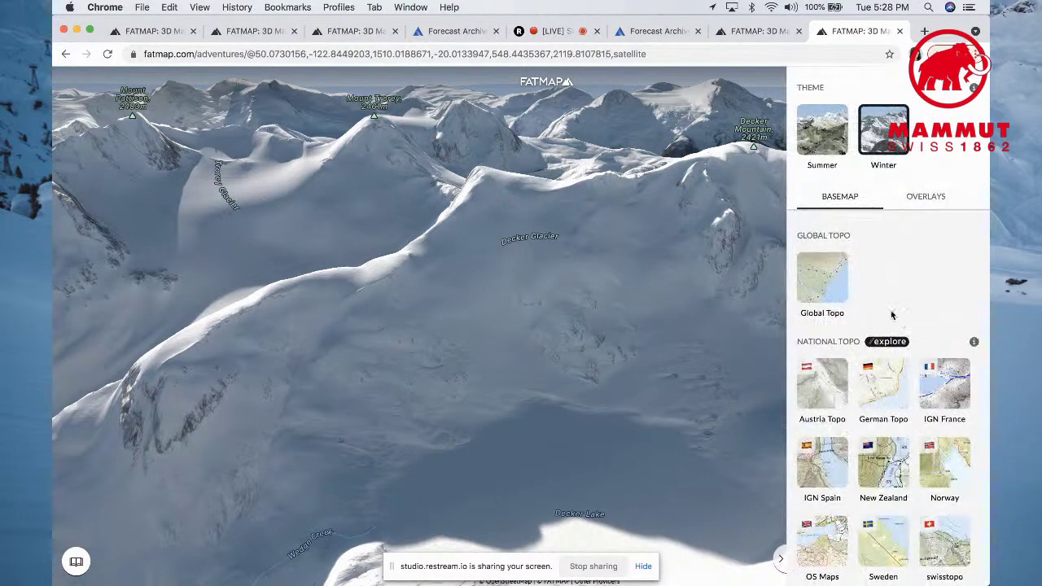
{"action": "left_click", "coordinate": [926, 198]}
{"action": "left_click", "coordinate": [822, 280]}
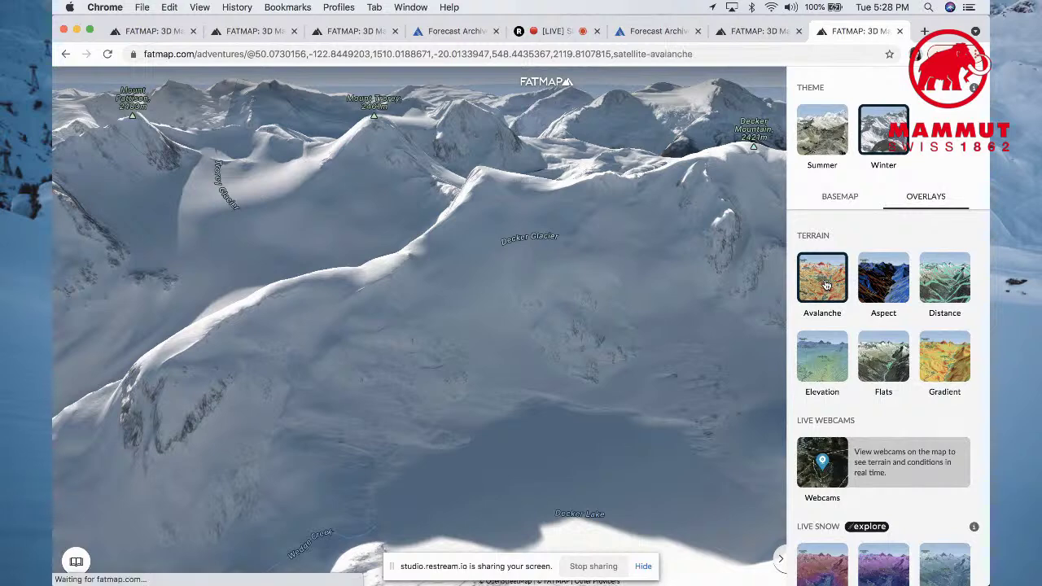
{"action": "left_click_drag", "start_coordinate": [705, 398], "coordinate": [330, 379]}
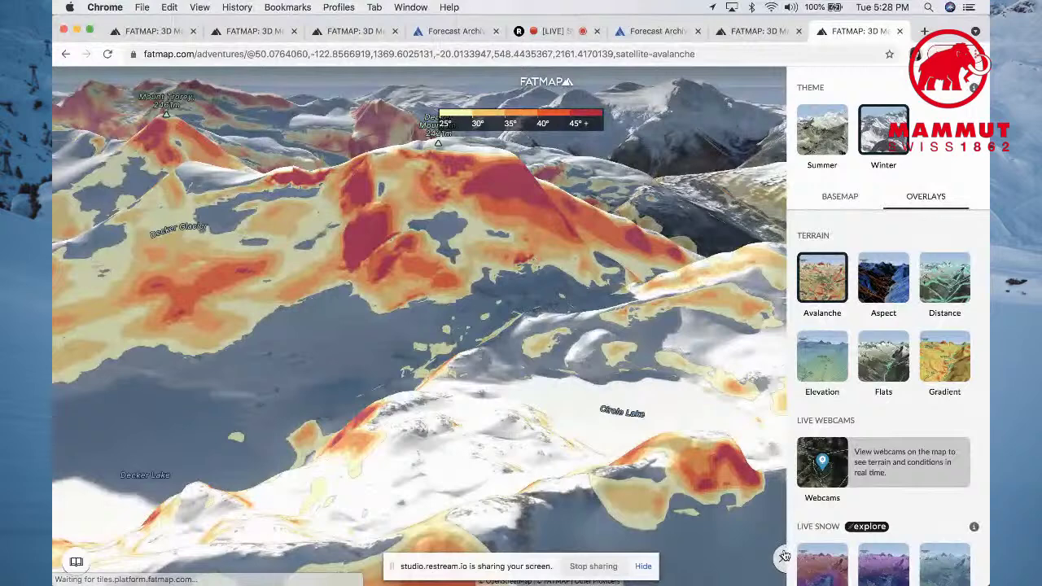
{"action": "left_click", "coordinate": [782, 557]}
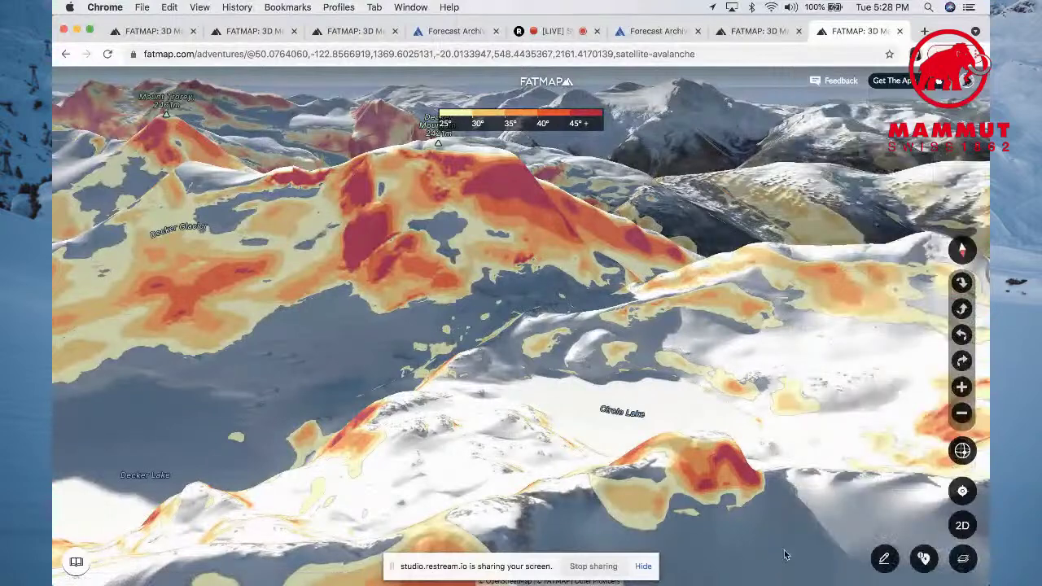
- Zoom out, rotate and zoom the slope-angle map onto the steep slopes near Crystal Ridge Express
{"action": "left_click", "coordinate": [961, 415]}
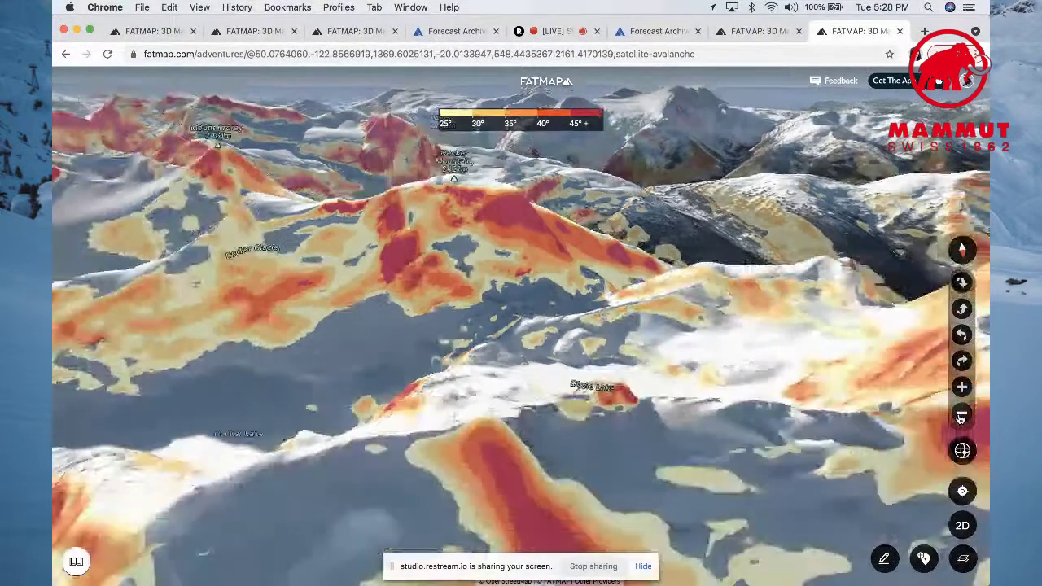
{"action": "left_click", "coordinate": [960, 415]}
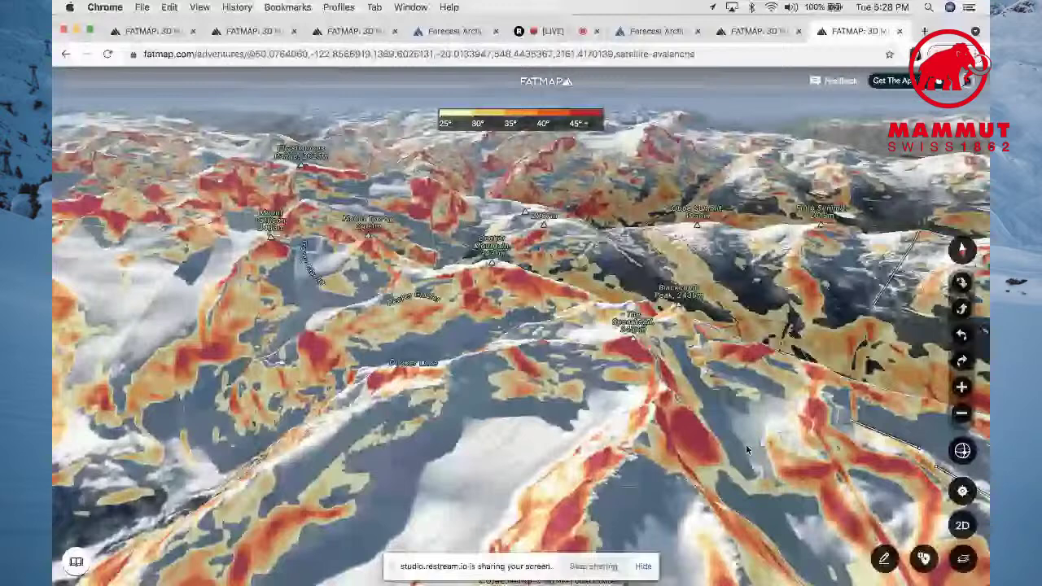
{"action": "left_click_drag", "start_coordinate": [746, 444], "coordinate": [387, 330]}
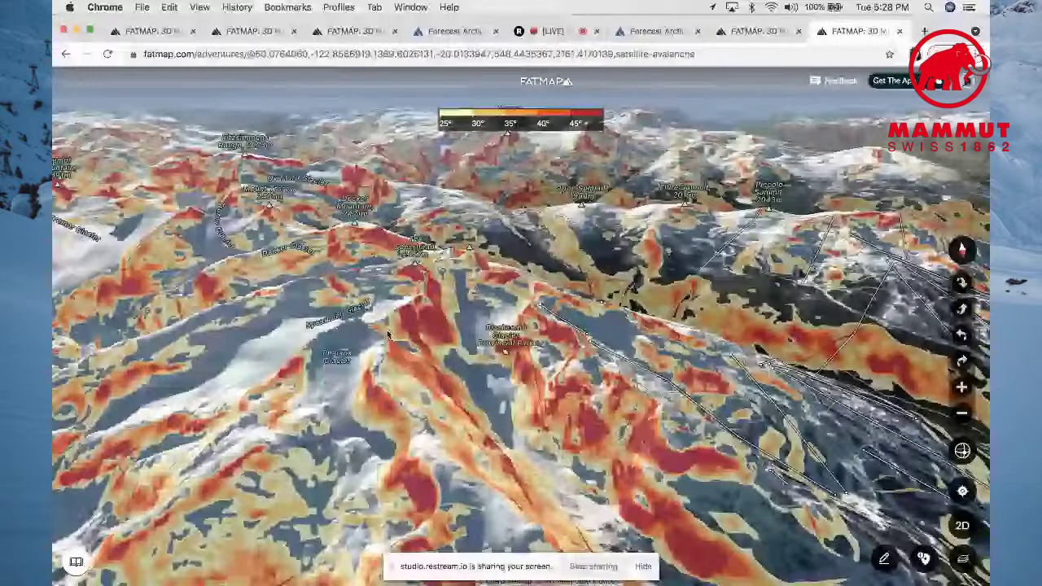
{"action": "left_click", "coordinate": [962, 359]}
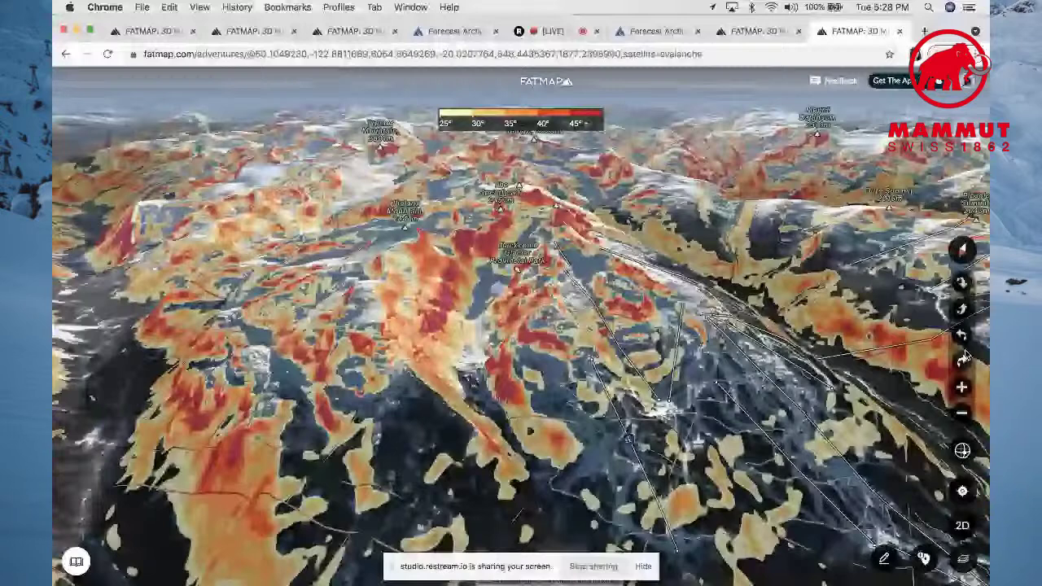
{"action": "scroll", "coordinate": [507, 426], "scroll_direction": "up", "scroll_amount": 3}
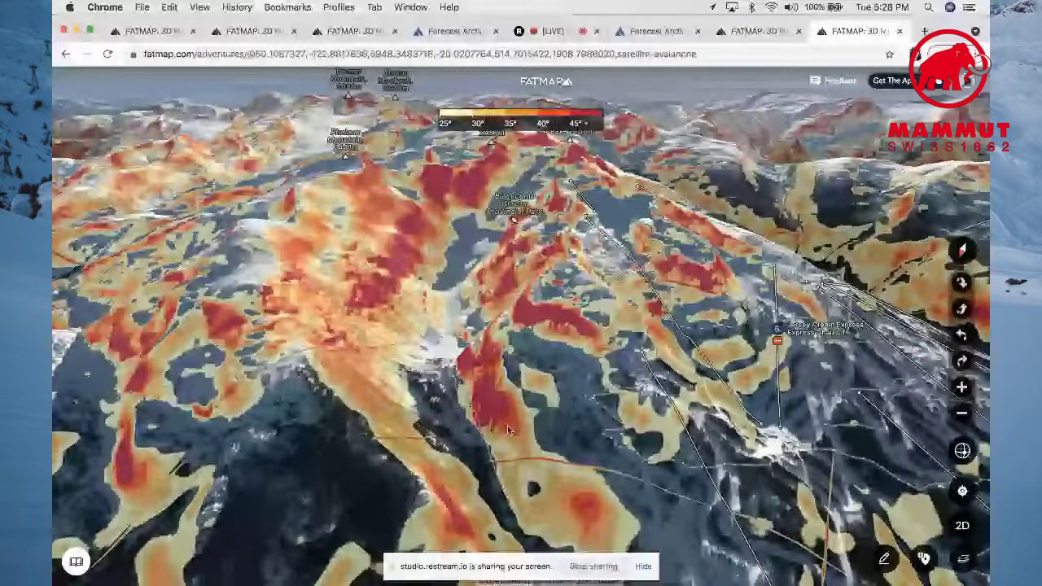
{"action": "scroll", "coordinate": [826, 389], "scroll_direction": "down", "scroll_amount": 2}
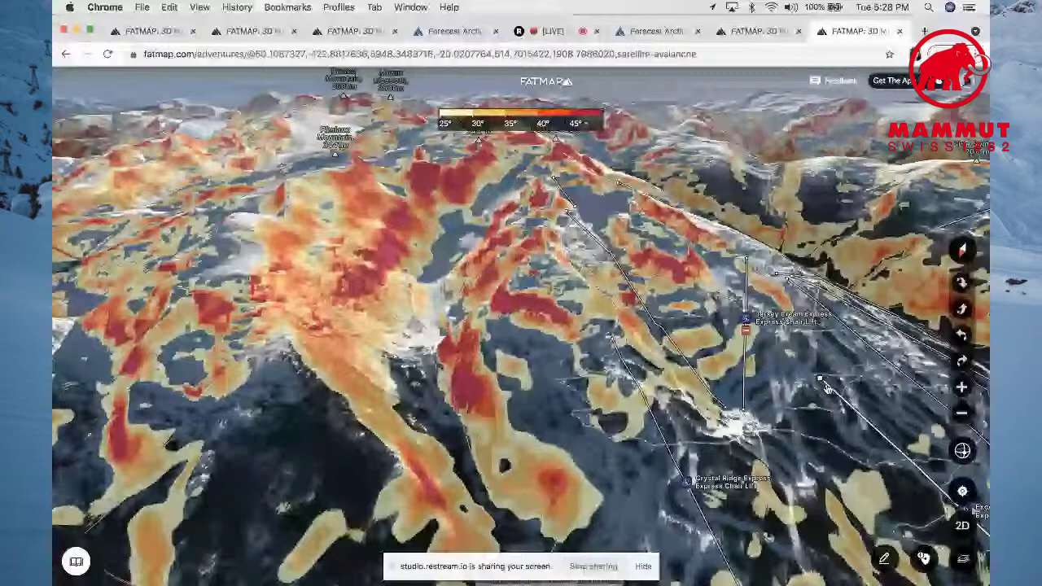
{"action": "scroll", "coordinate": [458, 369], "scroll_direction": "up", "scroll_amount": 3}
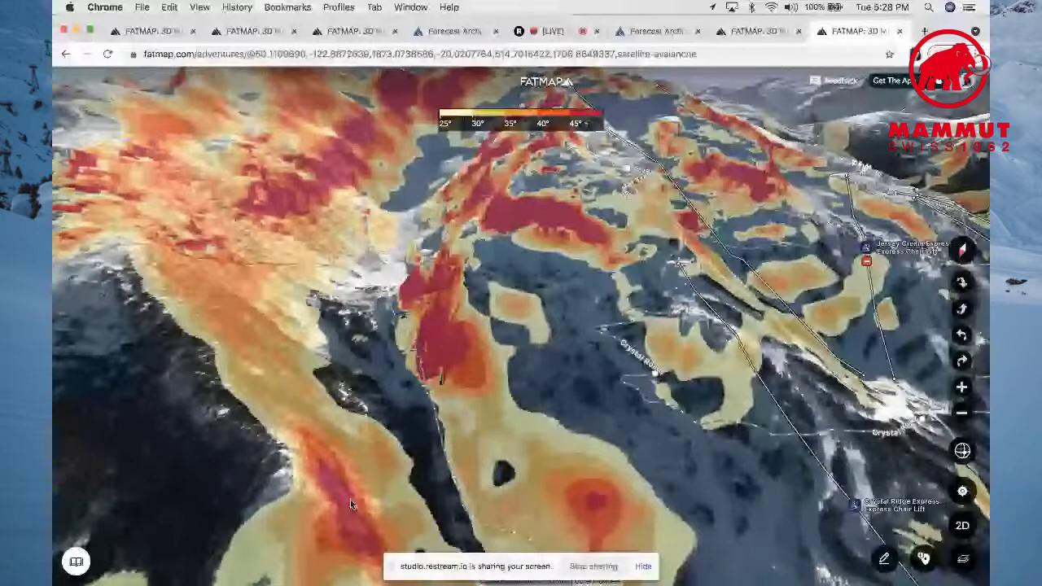
- Zoom out twice for a wider slope-angle view, then switch to the Decker shoulder climb tab
{"action": "scroll", "coordinate": [440, 359], "scroll_direction": "down", "scroll_amount": 2}
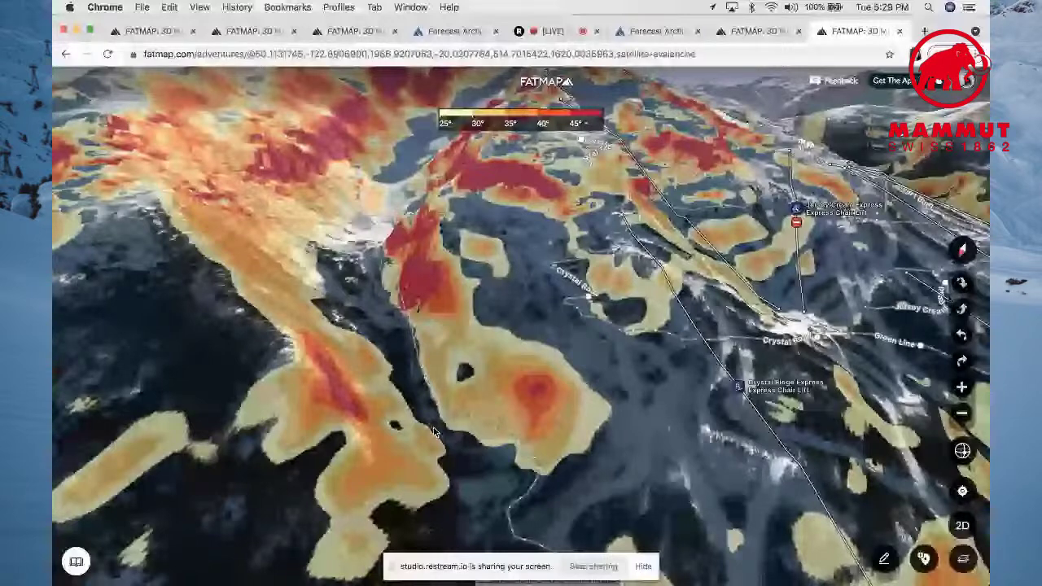
{"action": "left_click", "coordinate": [961, 414]}
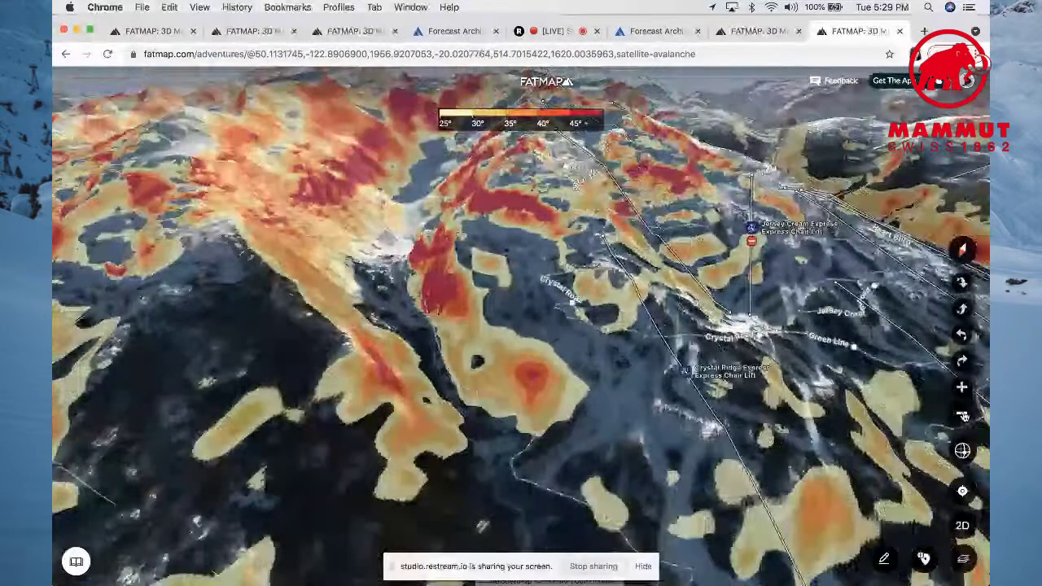
{"action": "left_click", "coordinate": [963, 415]}
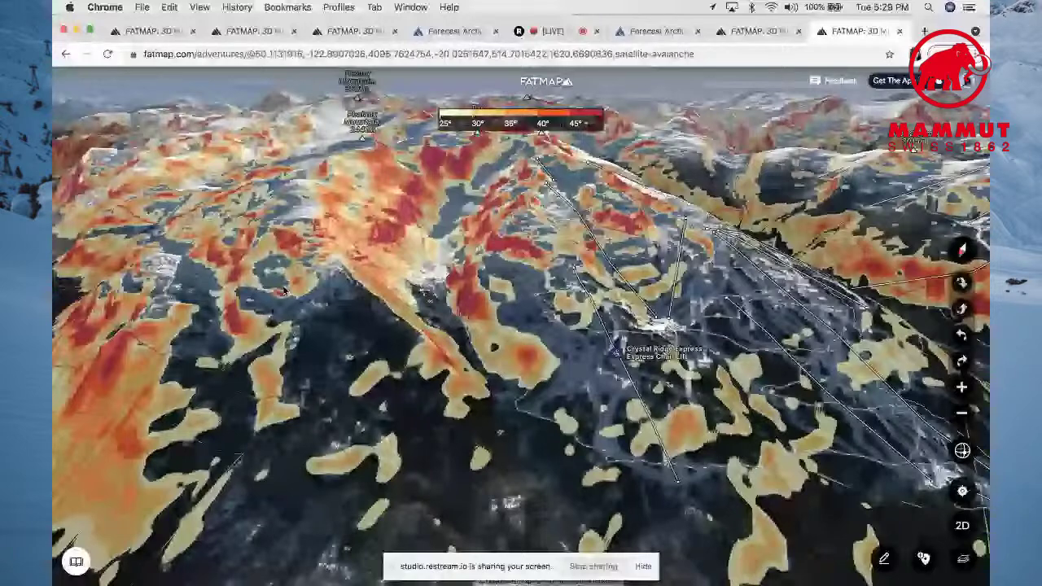
{"action": "left_click", "coordinate": [249, 31]}
- Open the Musical Bumps Ski Tour tab and zoom out and rotate to show Oboe and Flute summits
{"action": "left_click", "coordinate": [354, 32]}
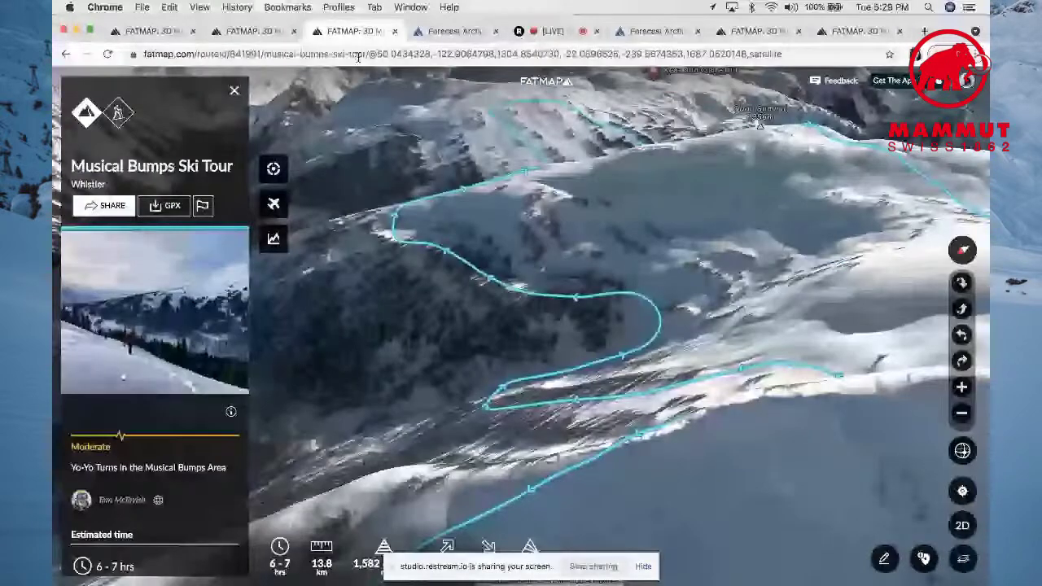
{"action": "left_click", "coordinate": [962, 414]}
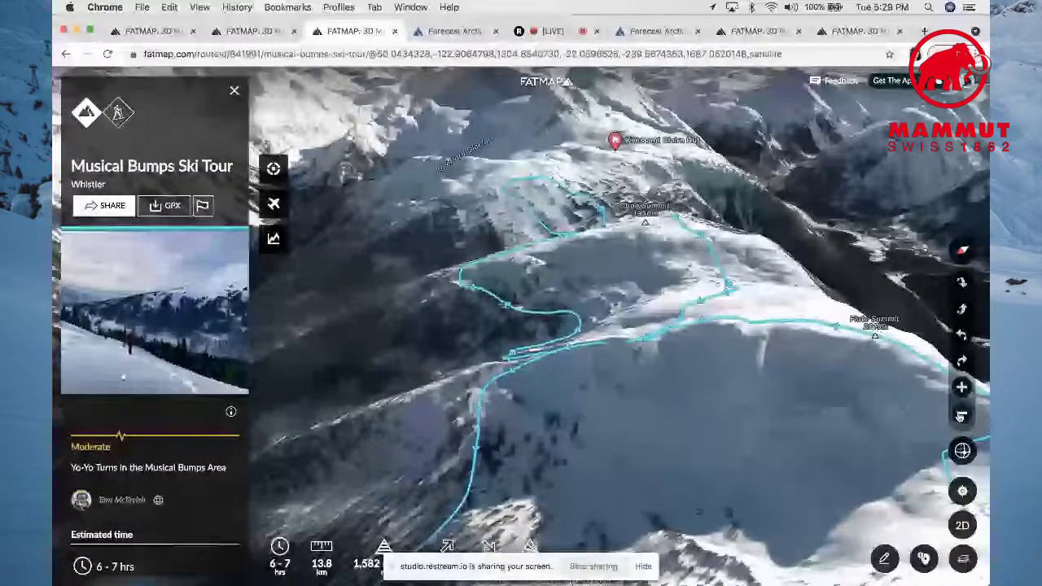
{"action": "left_click", "coordinate": [963, 337]}
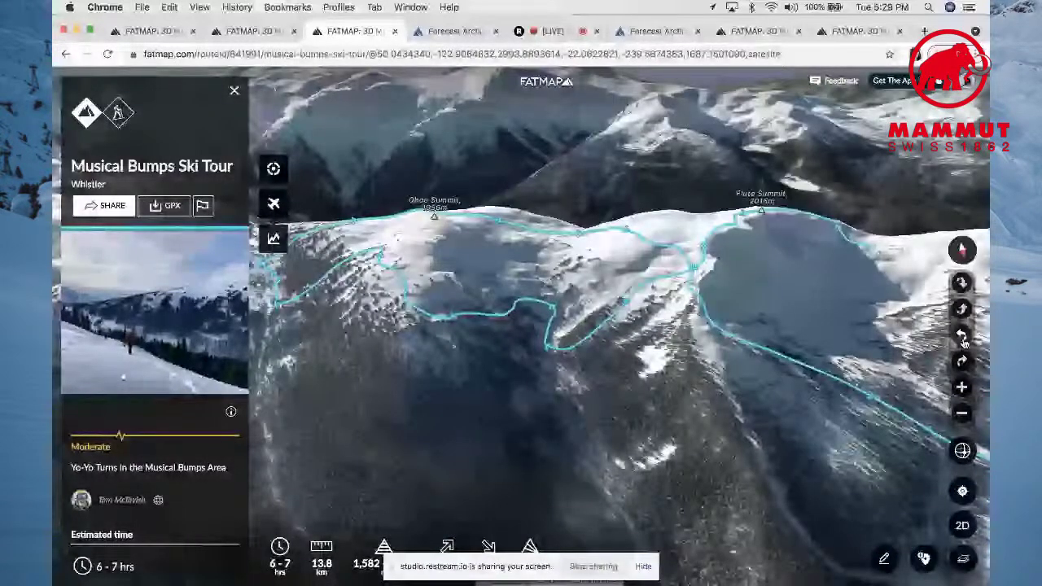
{"action": "left_click", "coordinate": [962, 414]}
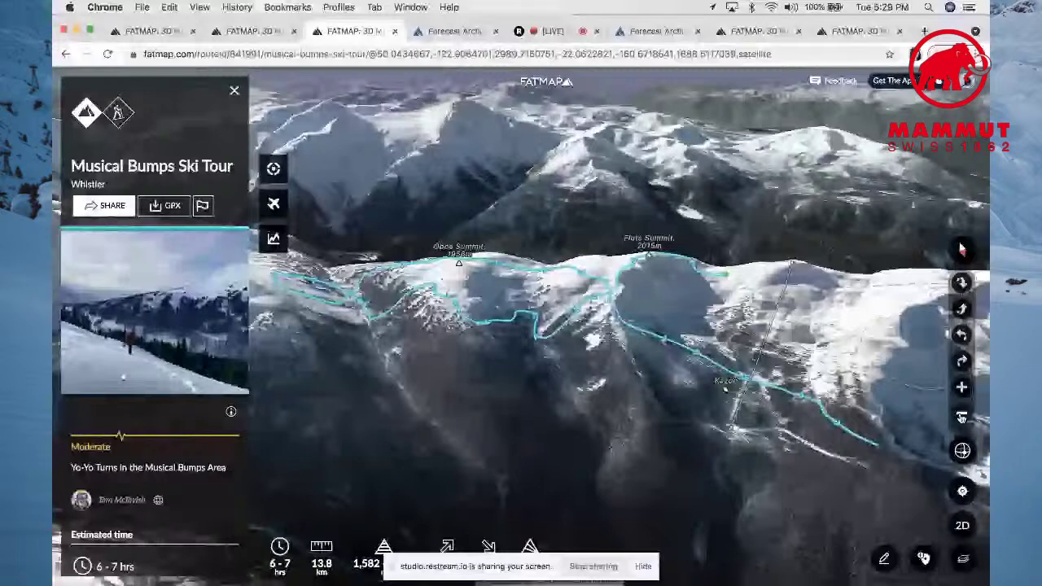
{"action": "left_click", "coordinate": [962, 416]}
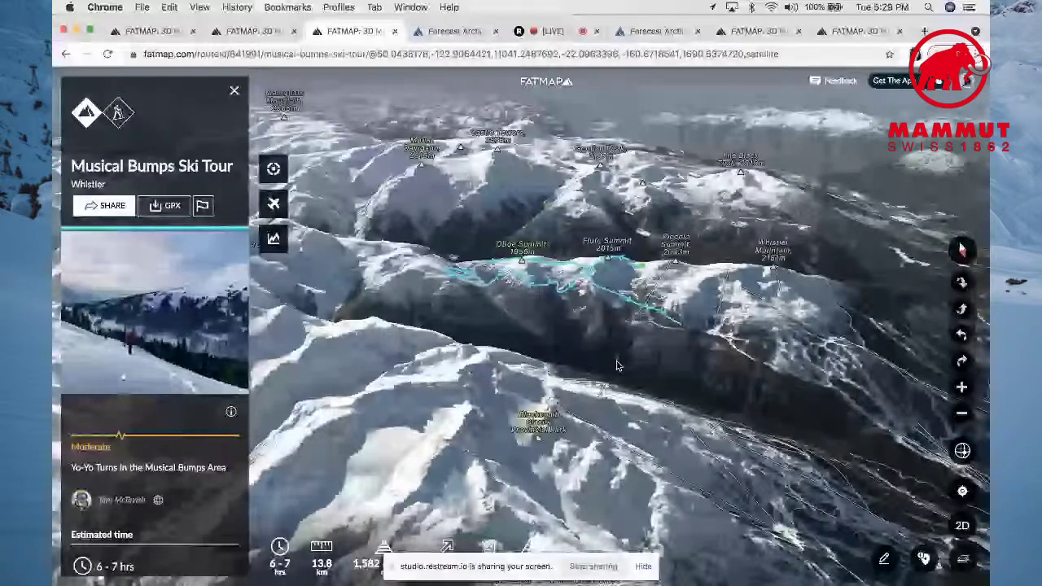
{"action": "left_click_drag", "start_coordinate": [617, 366], "coordinate": [716, 379]}
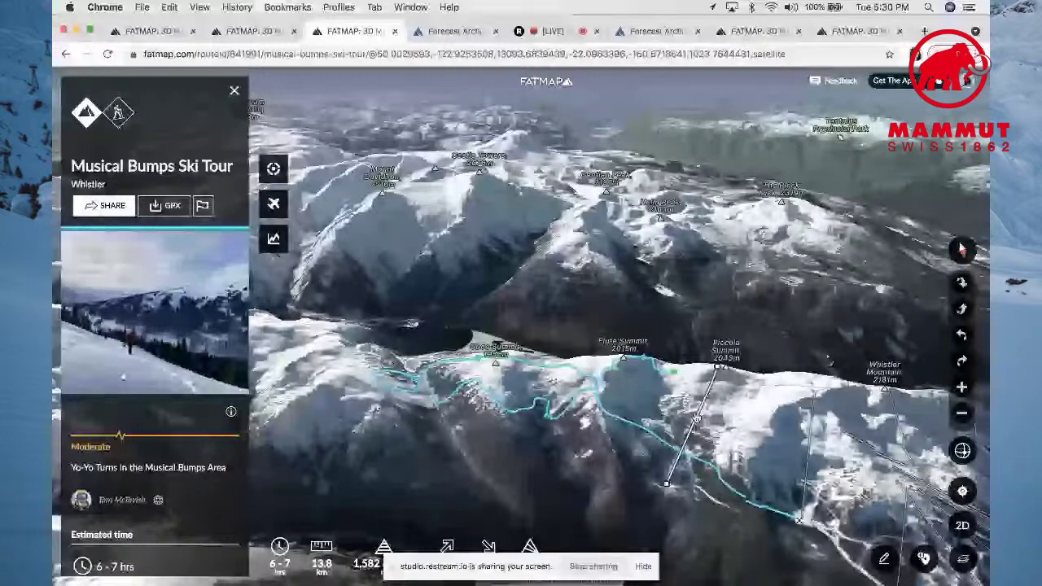
{"action": "left_click_drag", "start_coordinate": [696, 418], "coordinate": [719, 402]}
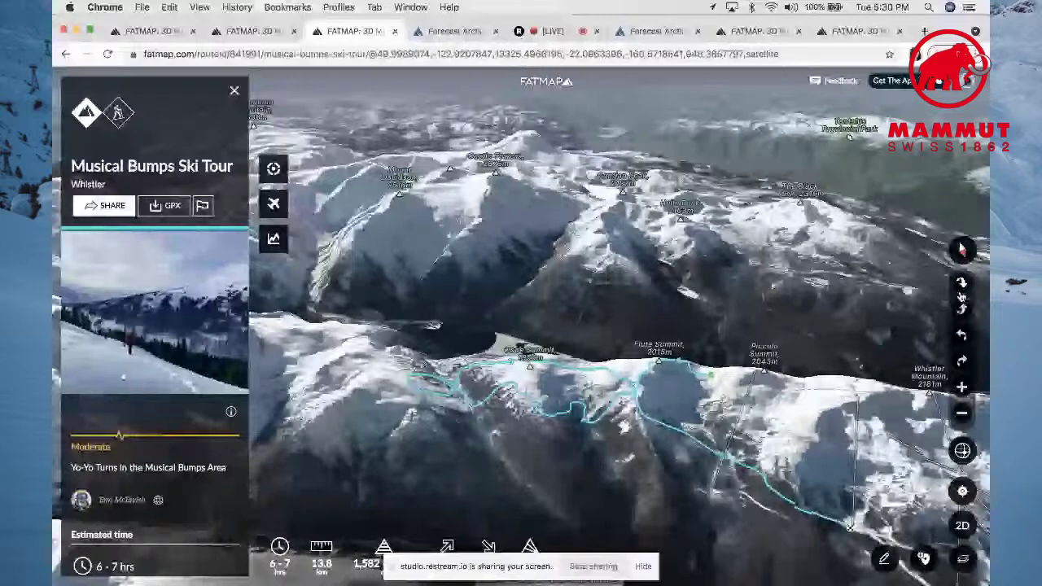
- Adjust tilt, 2D/3D and rotation, and swing the view to bring the route below Mount Davidson into sight
{"action": "left_click", "coordinate": [962, 309]}
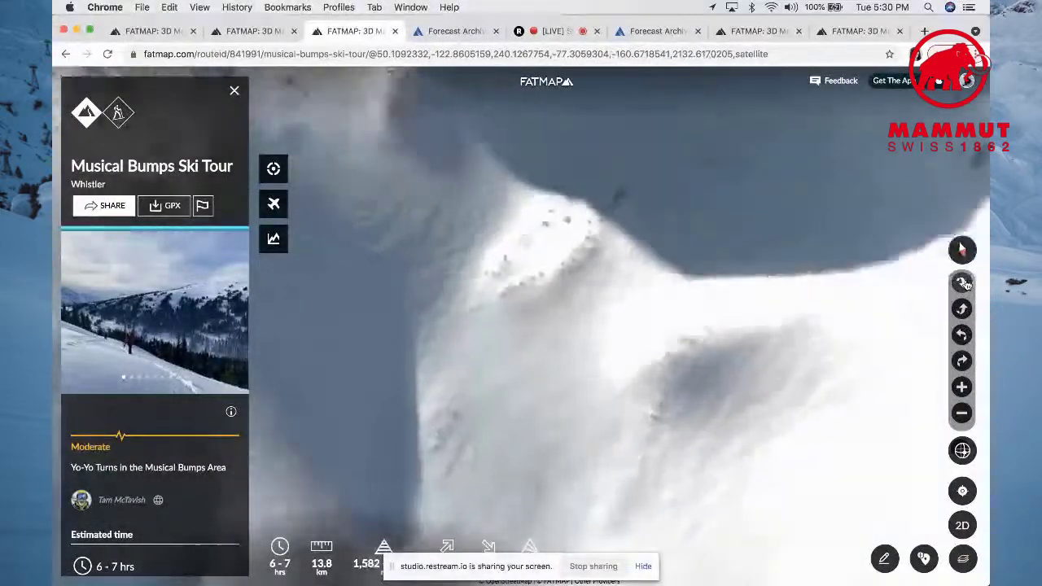
{"action": "left_click", "coordinate": [971, 483]}
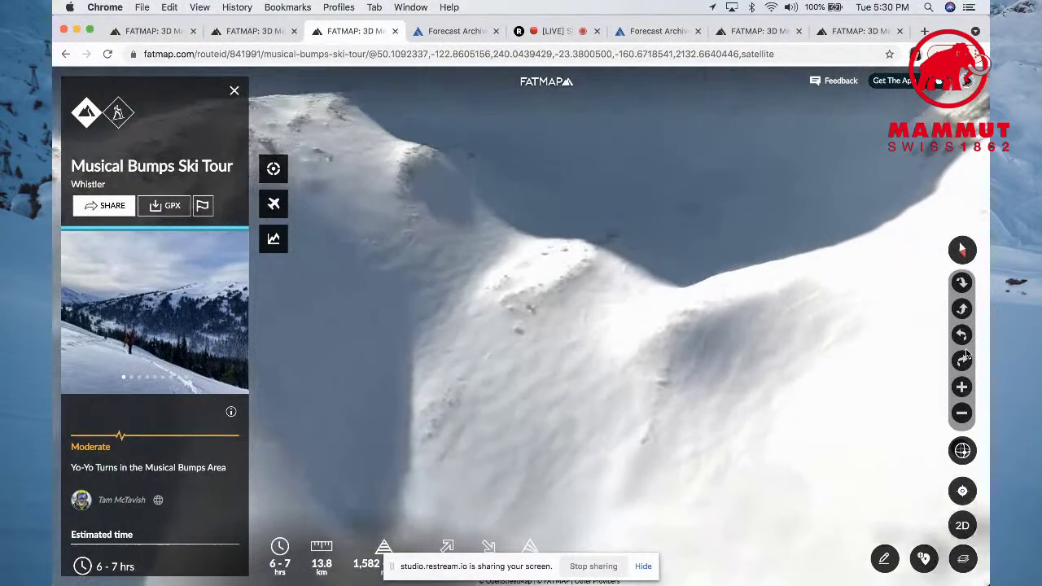
{"action": "left_click", "coordinate": [964, 358]}
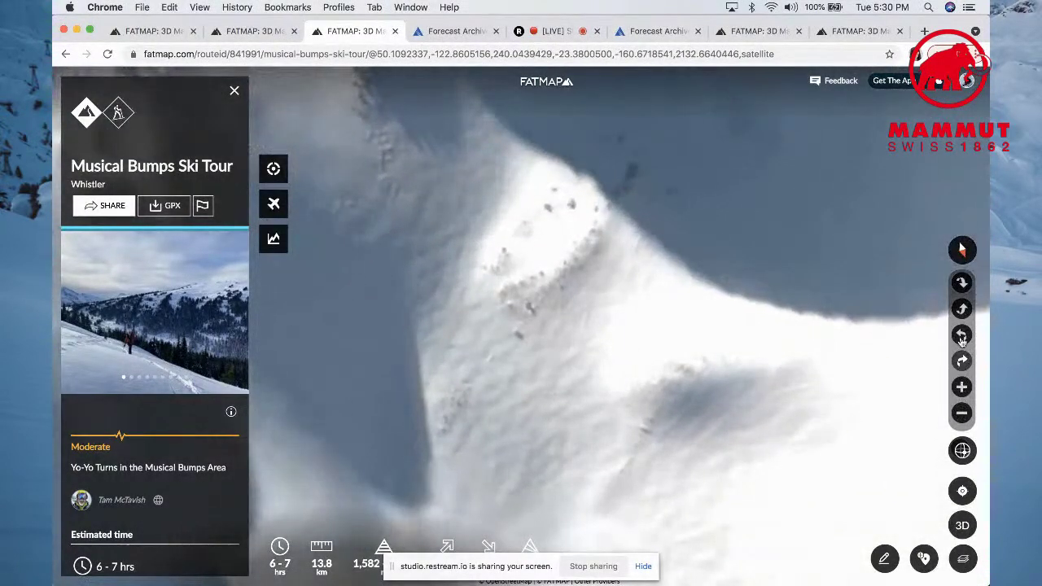
{"action": "left_click", "coordinate": [962, 282]}
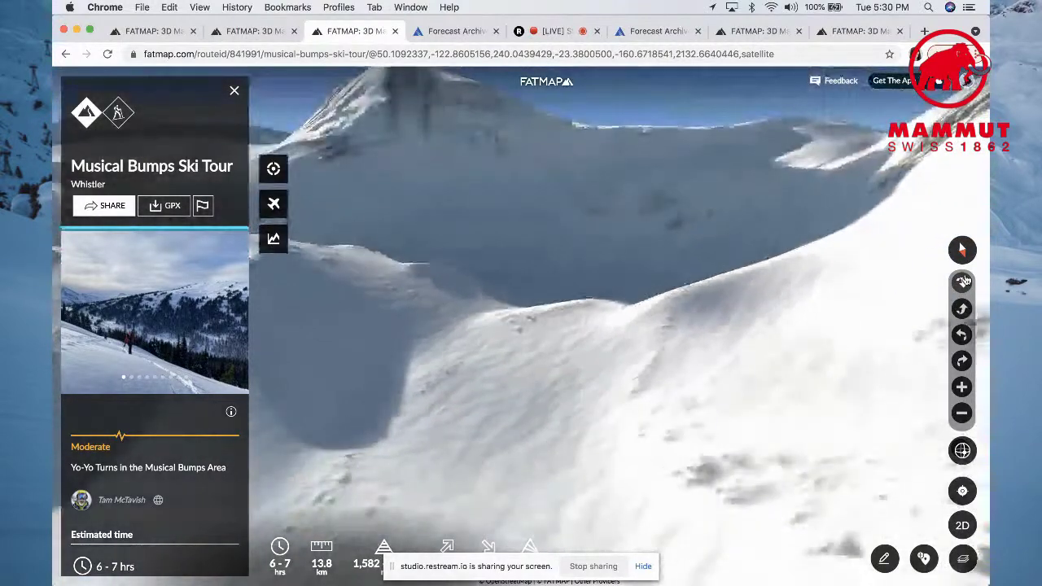
{"action": "left_click", "coordinate": [962, 361]}
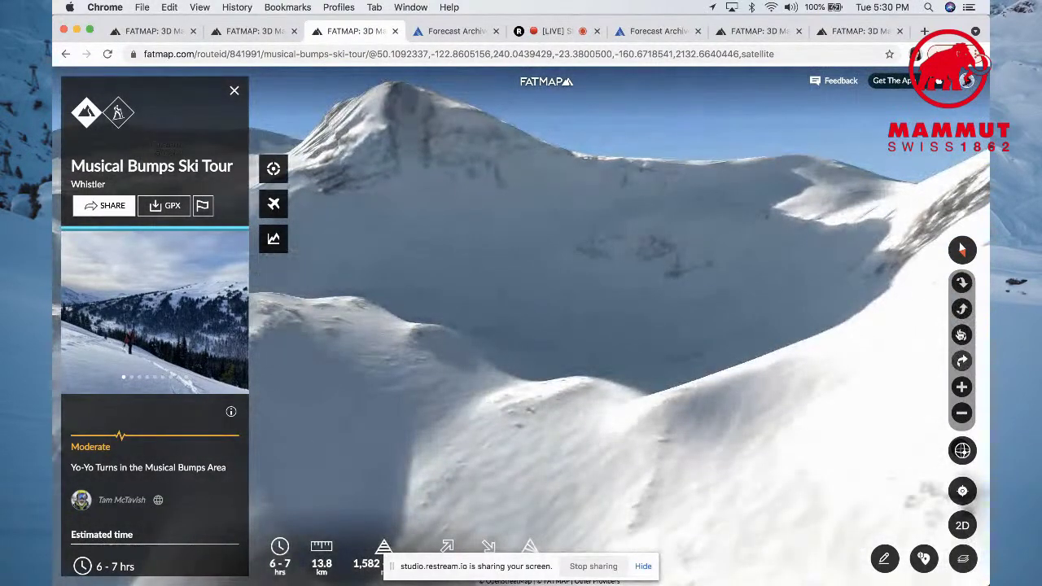
{"action": "left_click_drag", "start_coordinate": [461, 270], "coordinate": [631, 240]}
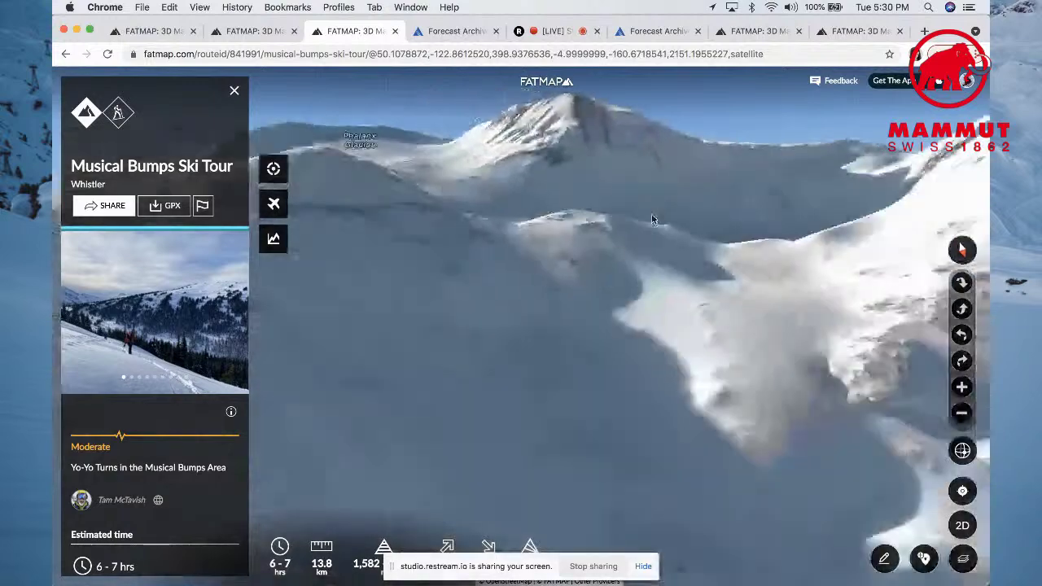
{"action": "left_click", "coordinate": [972, 416]}
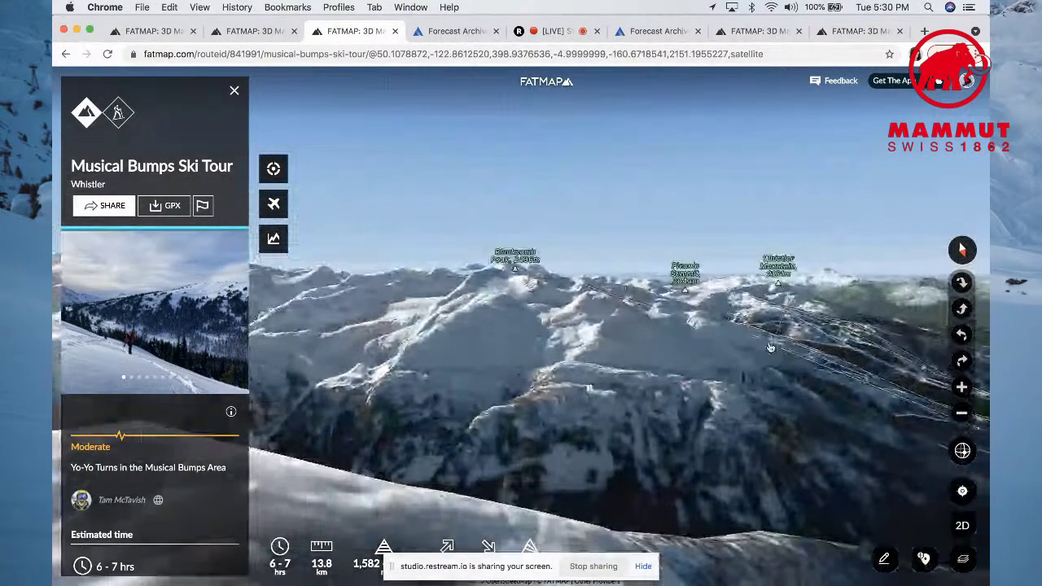
{"action": "mouse_move", "coordinate": [770, 348]}
{"action": "left_mouse_down"}
{"action": "mouse_move", "coordinate": [653, 307]}
{"action": "mouse_move", "coordinate": [856, 356]}
{"action": "mouse_move", "coordinate": [782, 414]}
{"action": "mouse_move", "coordinate": [657, 445]}
{"action": "mouse_move", "coordinate": [701, 445]}
{"action": "left_mouse_up"}
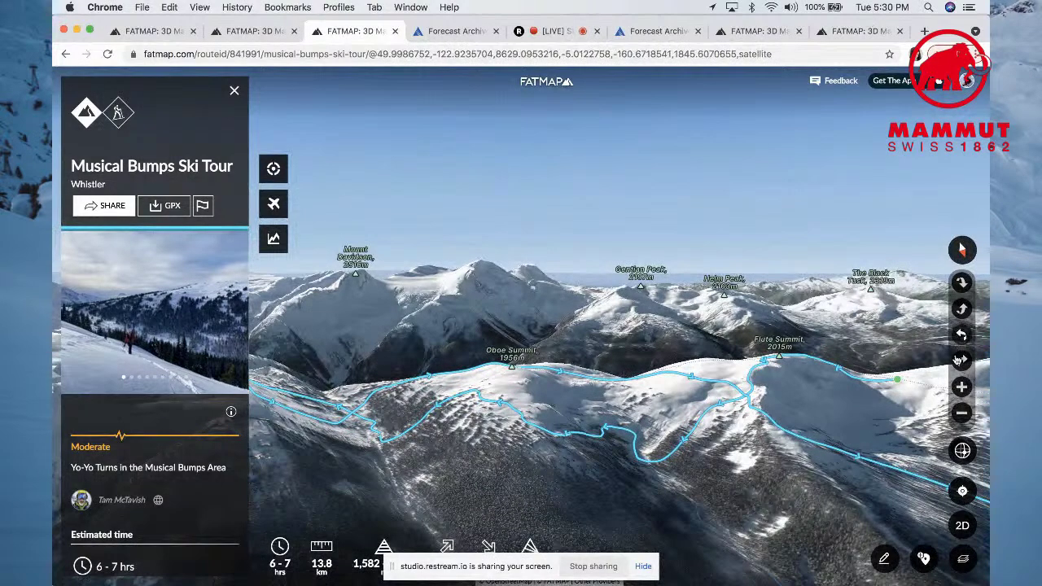
- Zoom near Oboe Summit, pan in 2D, then tilt back to 3D framing the switchbacks to Flute Summit (2015 m)
{"action": "left_click", "coordinate": [962, 386]}
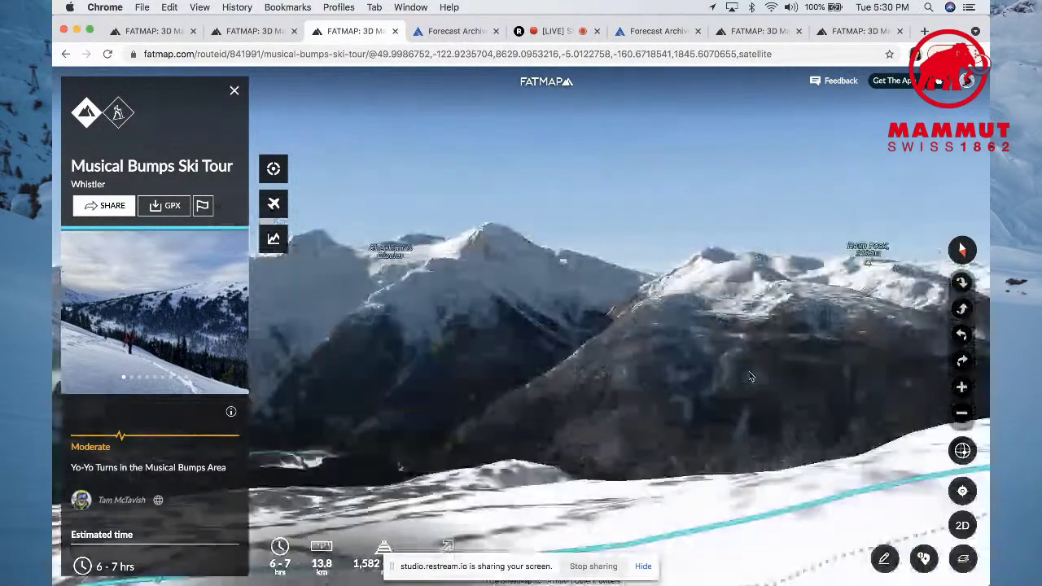
{"action": "left_click", "coordinate": [962, 387]}
{"action": "left_click", "coordinate": [961, 416]}
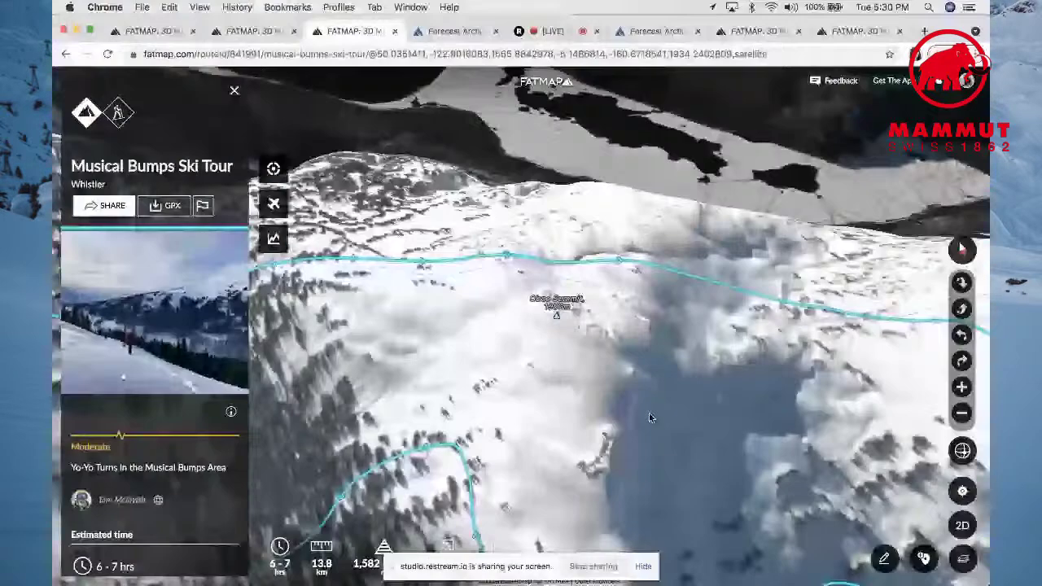
{"action": "left_click_drag", "start_coordinate": [649, 413], "coordinate": [544, 281]}
{"action": "mouse_move", "coordinate": [544, 281]}
{"action": "right_mouse_down"}
{"action": "mouse_move", "coordinate": [807, 319]}
{"action": "mouse_move", "coordinate": [884, 259]}
{"action": "mouse_move", "coordinate": [626, 308]}
{"action": "mouse_move", "coordinate": [743, 377]}
{"action": "right_mouse_up"}
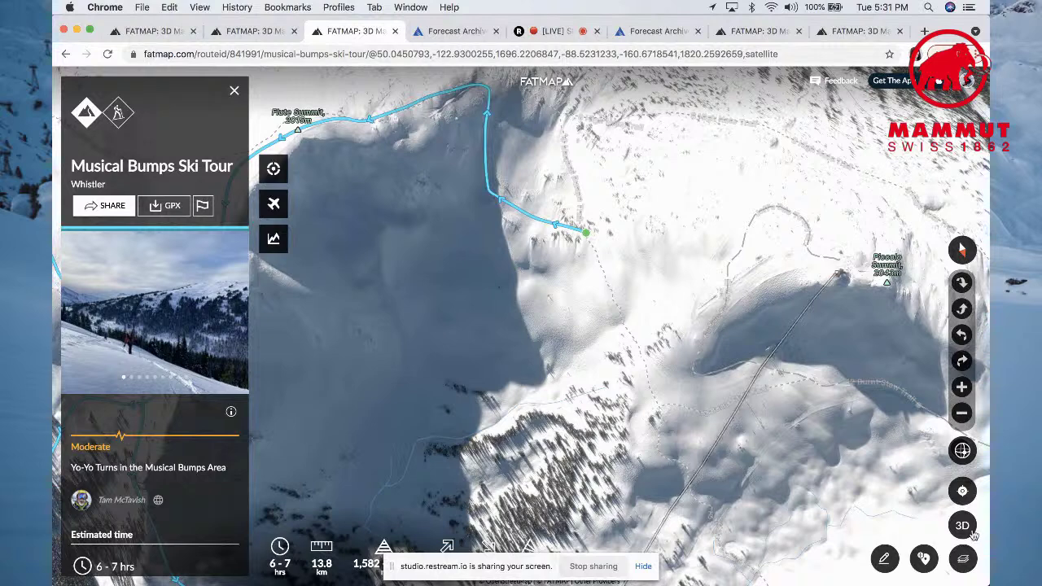
{"action": "right_click_drag", "start_coordinate": [775, 487], "coordinate": [848, 257]}
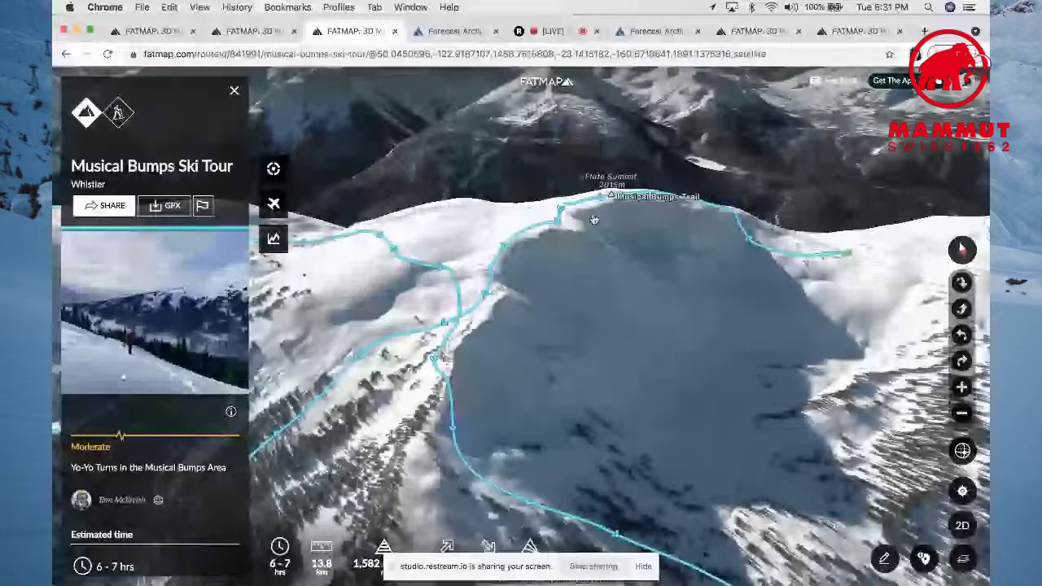
{"action": "left_click_drag", "start_coordinate": [594, 220], "coordinate": [745, 196]}
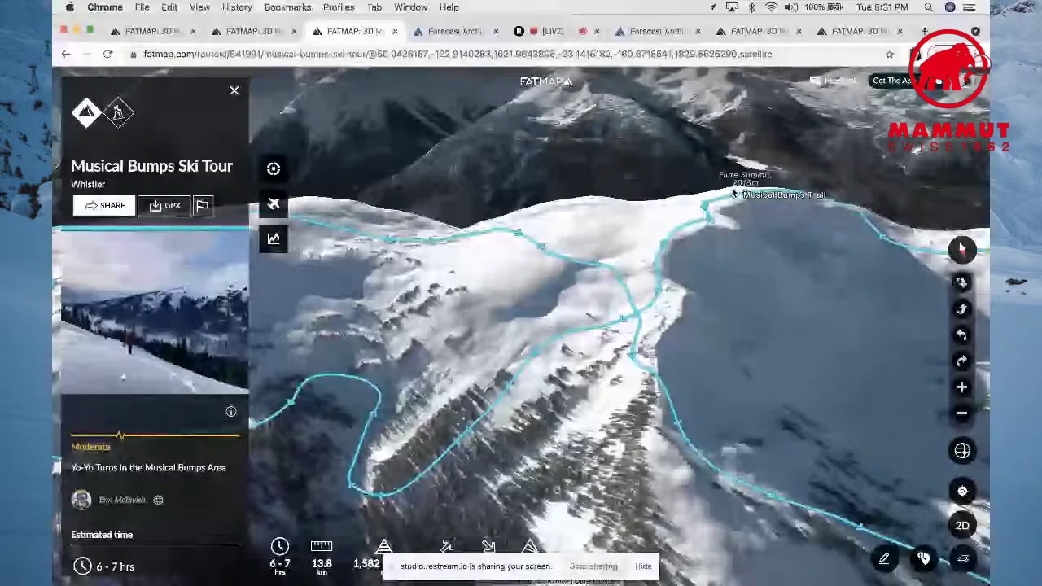
{"action": "right_click_drag", "start_coordinate": [733, 193], "coordinate": [776, 258]}
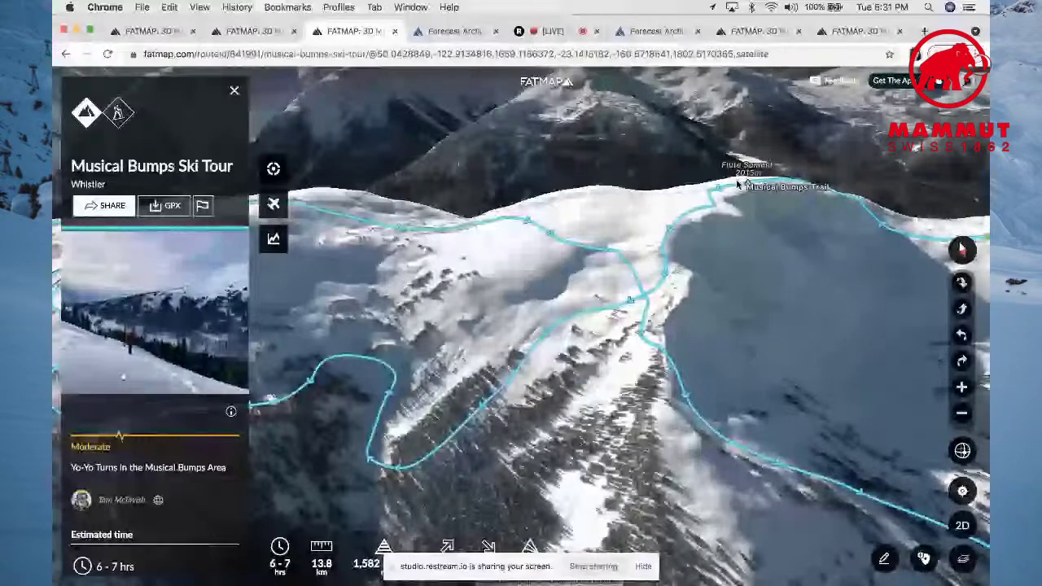
{"action": "left_click_drag", "start_coordinate": [737, 186], "coordinate": [812, 186]}
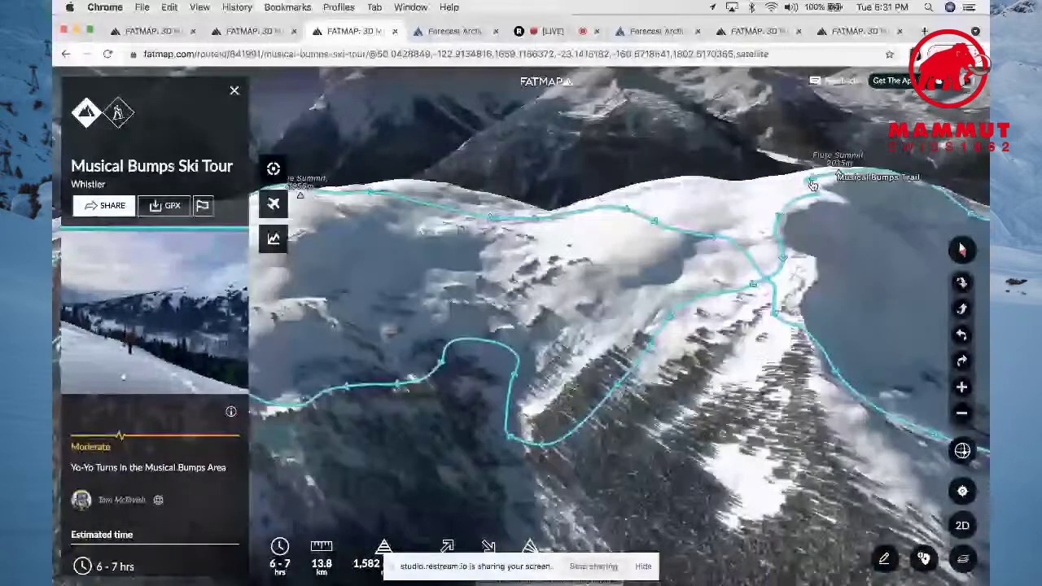
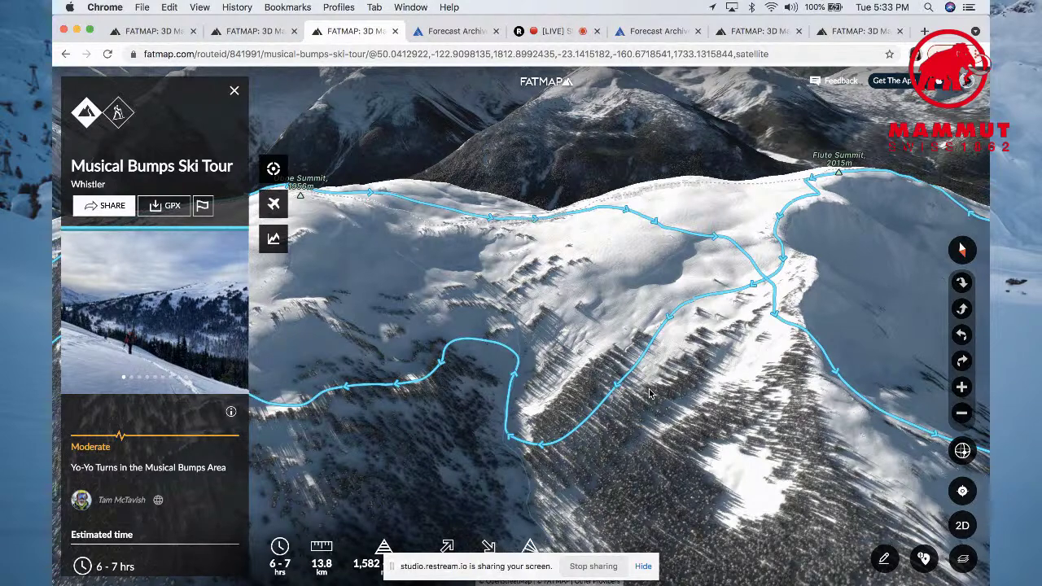
- Pan, rotate and tilt the 3D terrain to look across the Musical Bumps loop below Oboe Summit
{"action": "left_click_drag", "start_coordinate": [450, 442], "coordinate": [526, 394]}
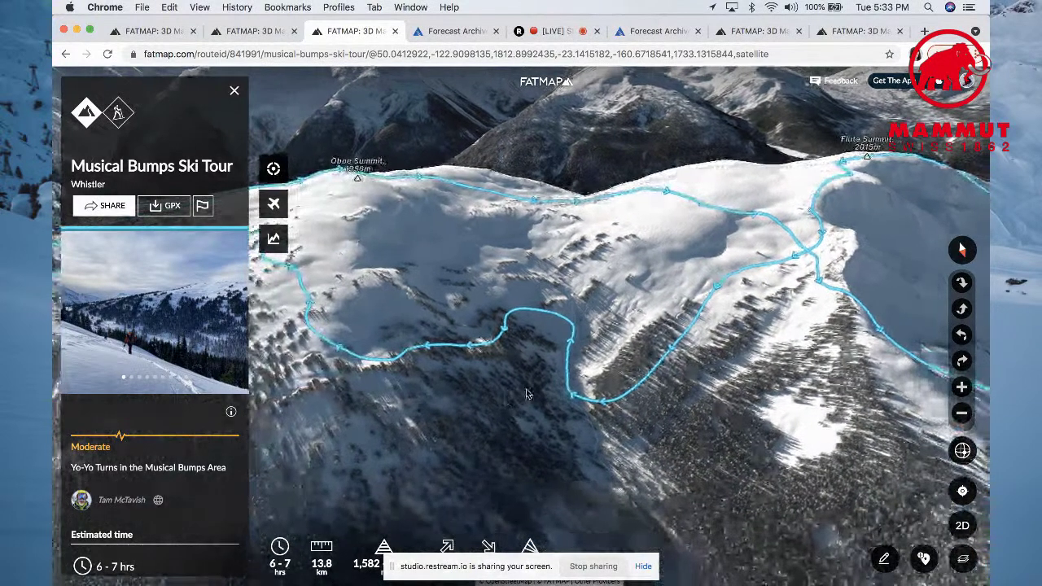
{"action": "left_click", "coordinate": [962, 334]}
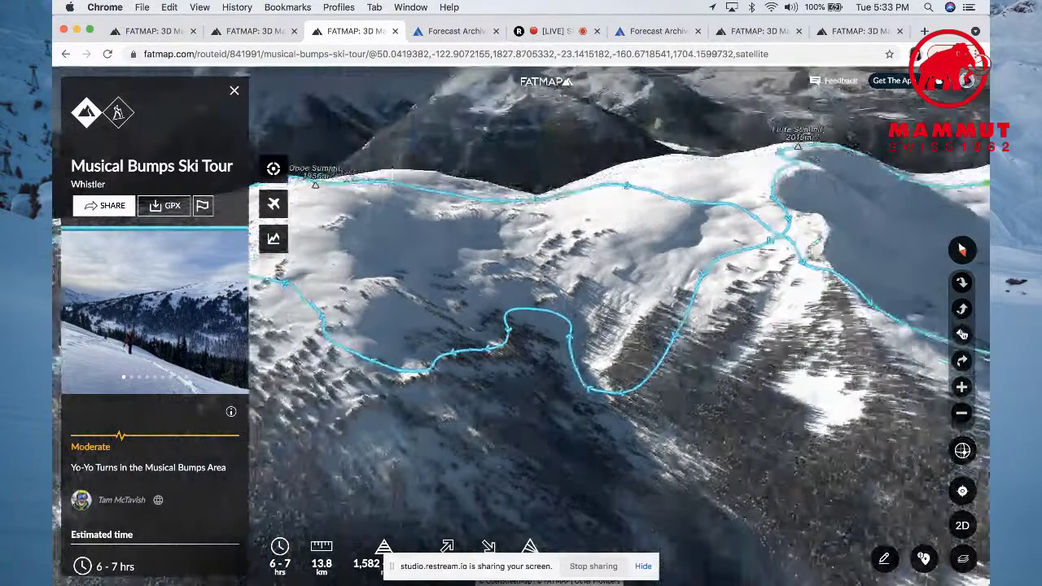
{"action": "left_click", "coordinate": [963, 360]}
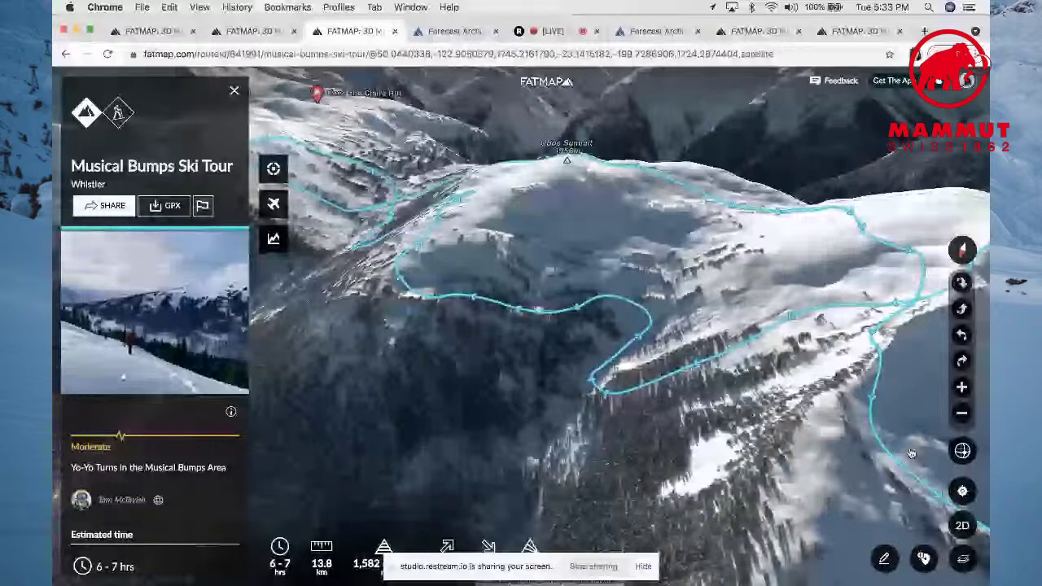
- Apply the Elevation overlay, then zoom in two levels on the route loop below Oboe Summit
{"action": "left_click", "coordinate": [962, 450]}
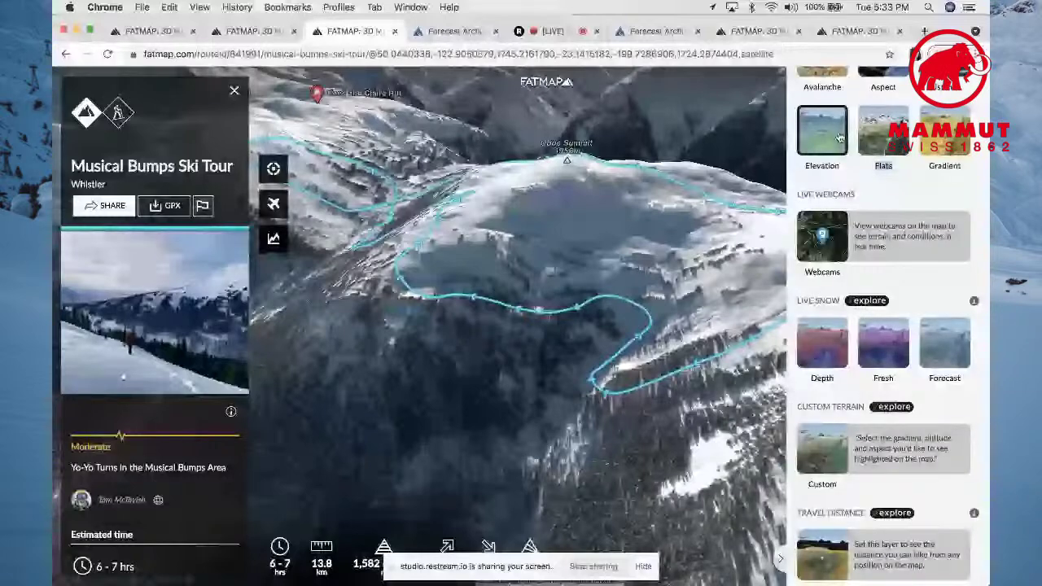
{"action": "left_click", "coordinate": [839, 136]}
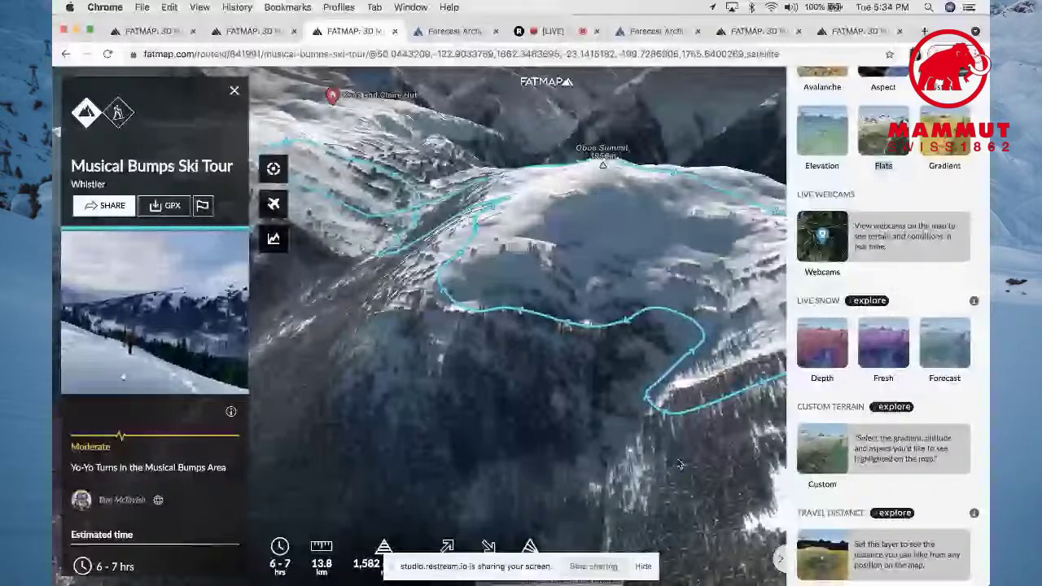
{"action": "left_click_drag", "start_coordinate": [680, 464], "coordinate": [548, 461]}
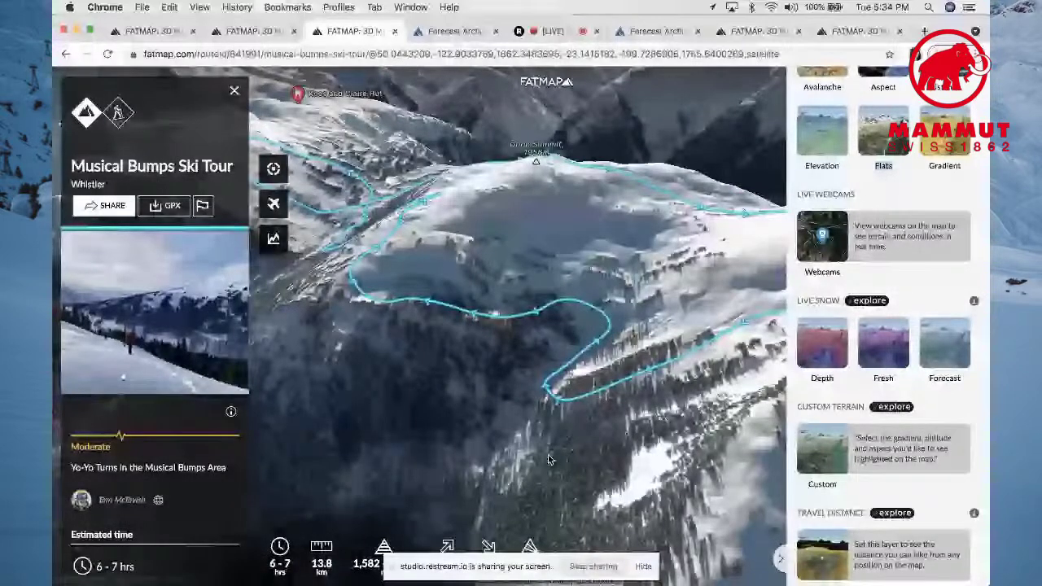
{"action": "left_click", "coordinate": [548, 460]}
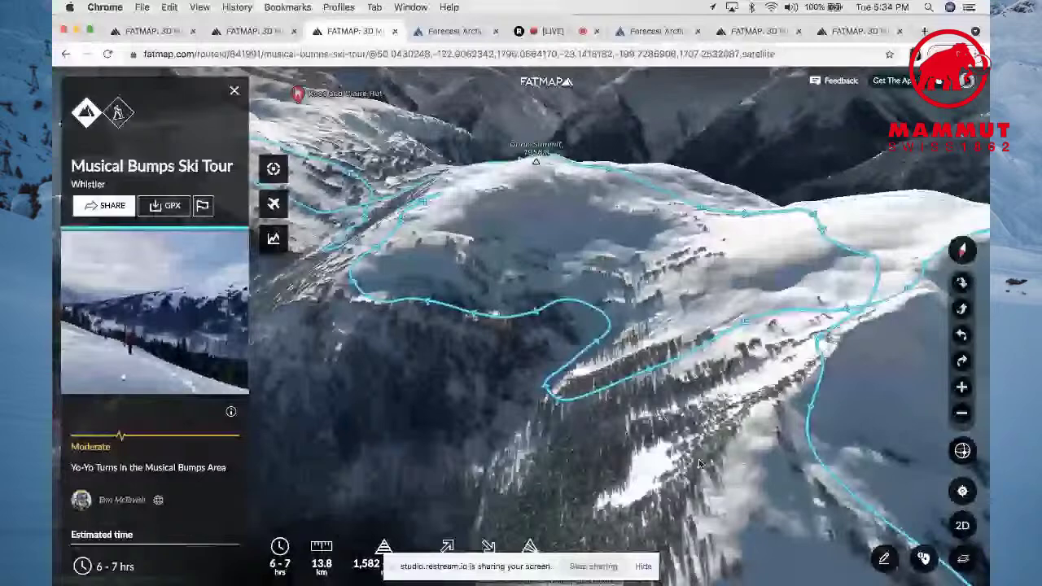
{"action": "left_click", "coordinate": [962, 386]}
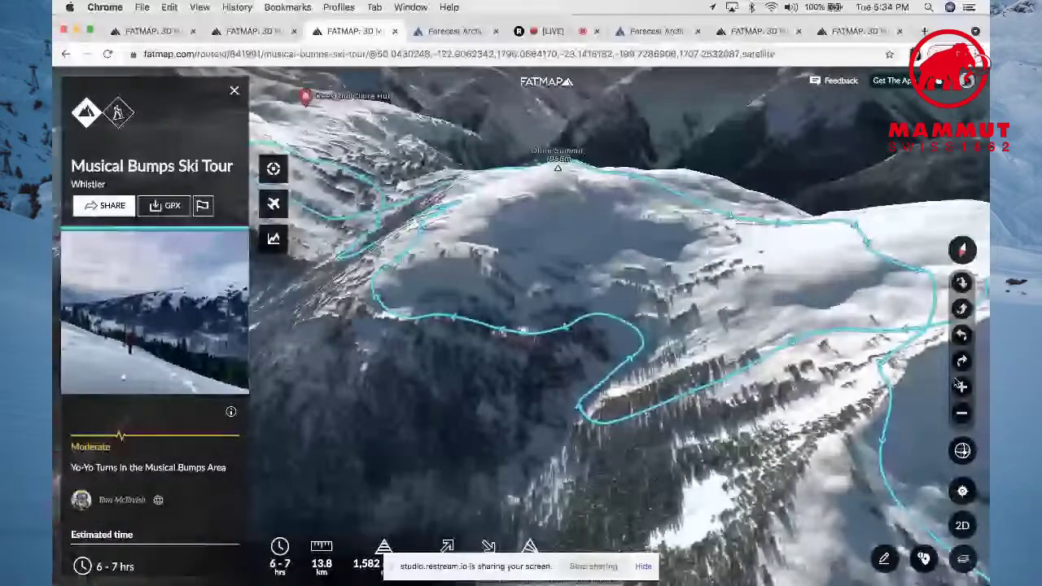
{"action": "left_click", "coordinate": [961, 387]}
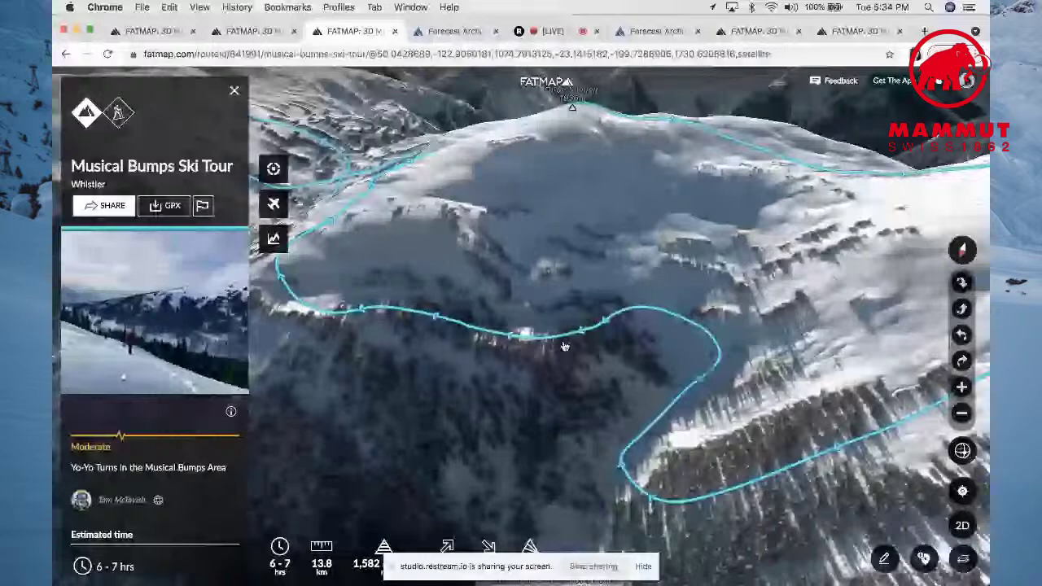
- Pan the terrain so the Musical Bumps loop sits centred beneath Oboe Summit
{"action": "left_click_drag", "start_coordinate": [564, 346], "coordinate": [617, 333]}
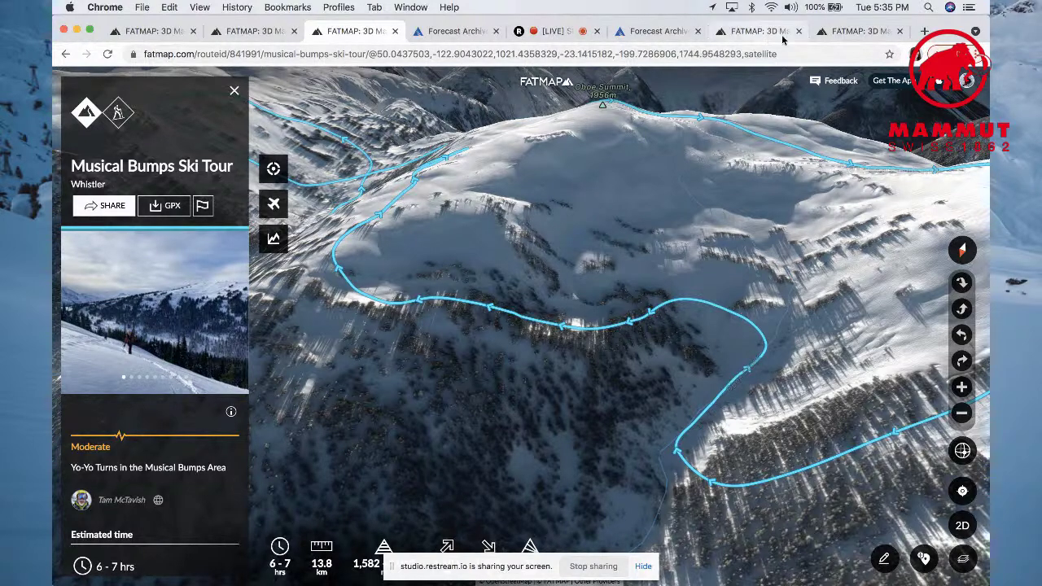
- On the avalanche map tab, switch off the Avalanche slope-angle overlay
{"action": "left_click", "coordinate": [838, 33]}
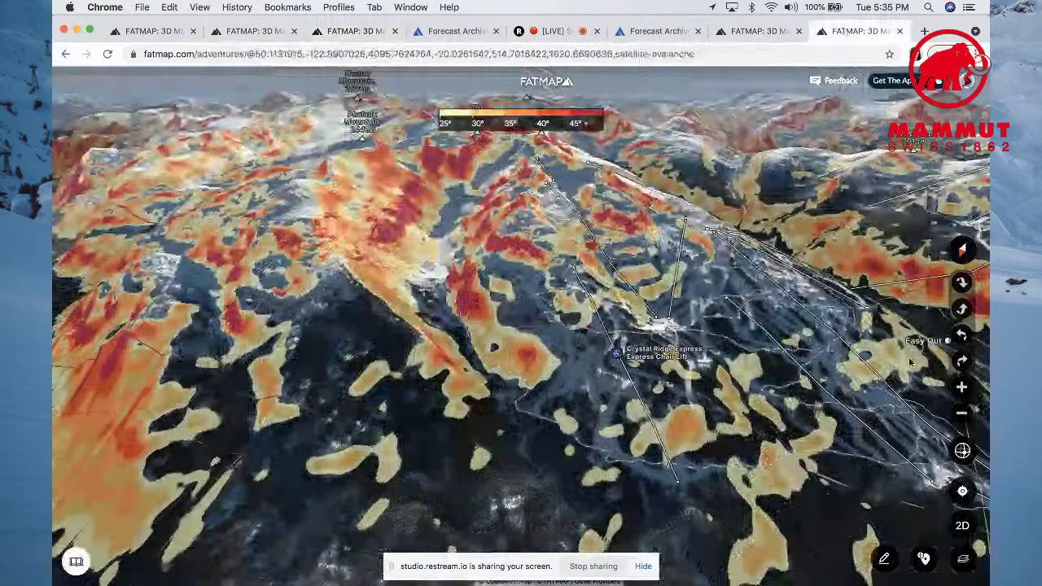
{"action": "left_click", "coordinate": [963, 558]}
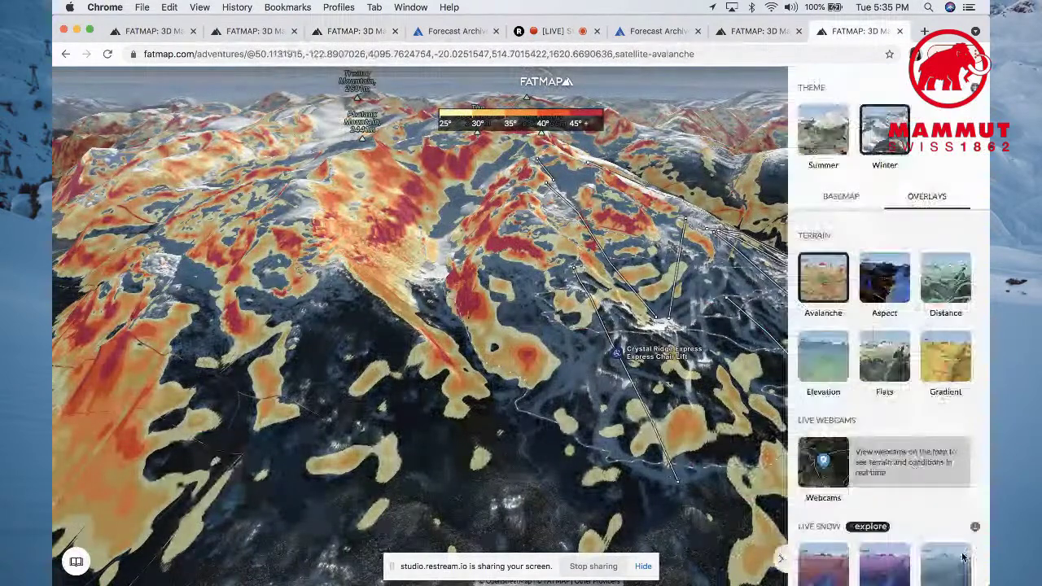
{"action": "left_click", "coordinate": [826, 289]}
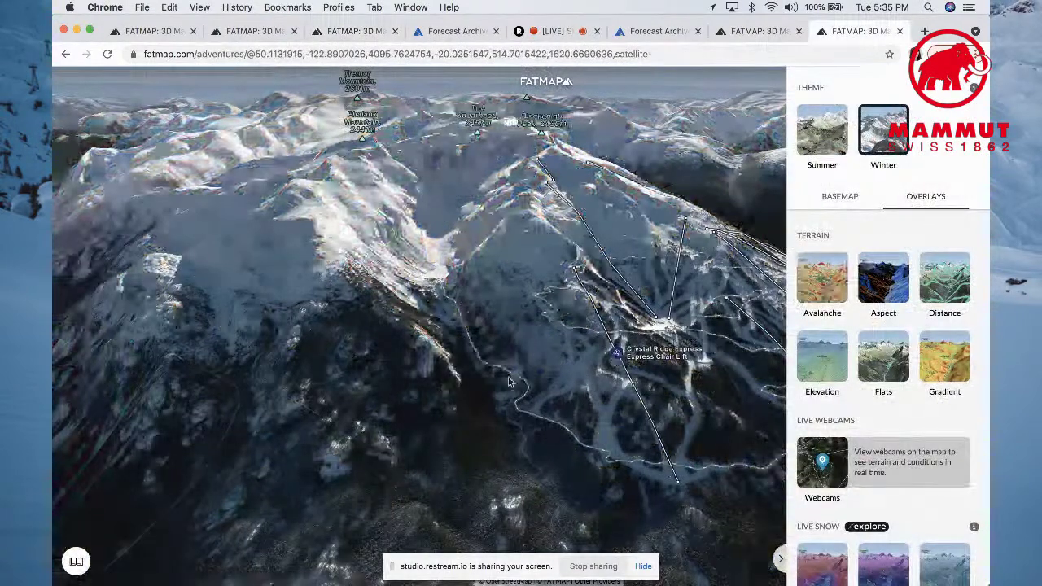
{"action": "scroll", "coordinate": [637, 421], "scroll_direction": "up", "scroll_amount": 2}
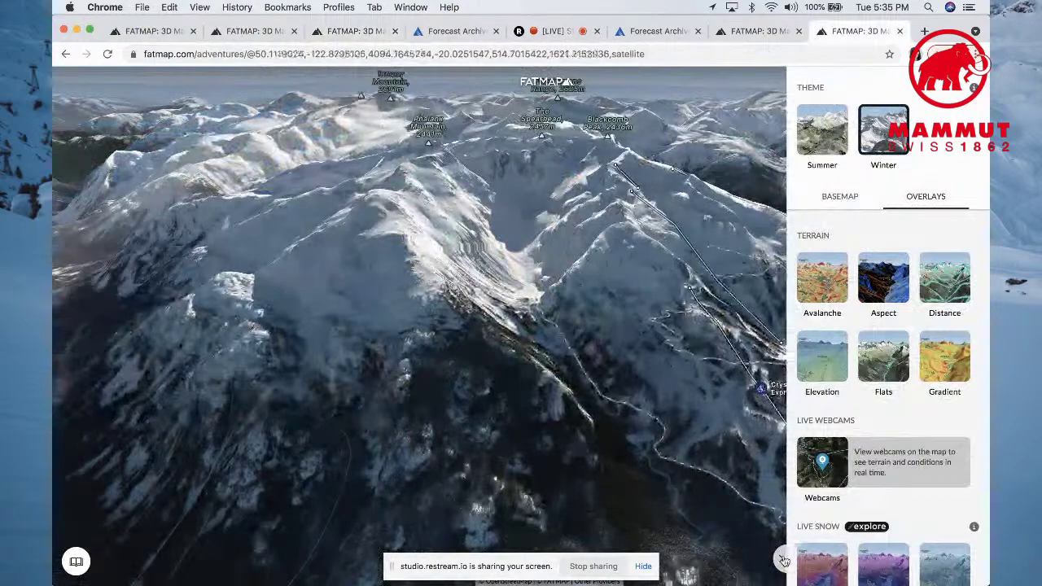
{"action": "key", "text": "Escape"}
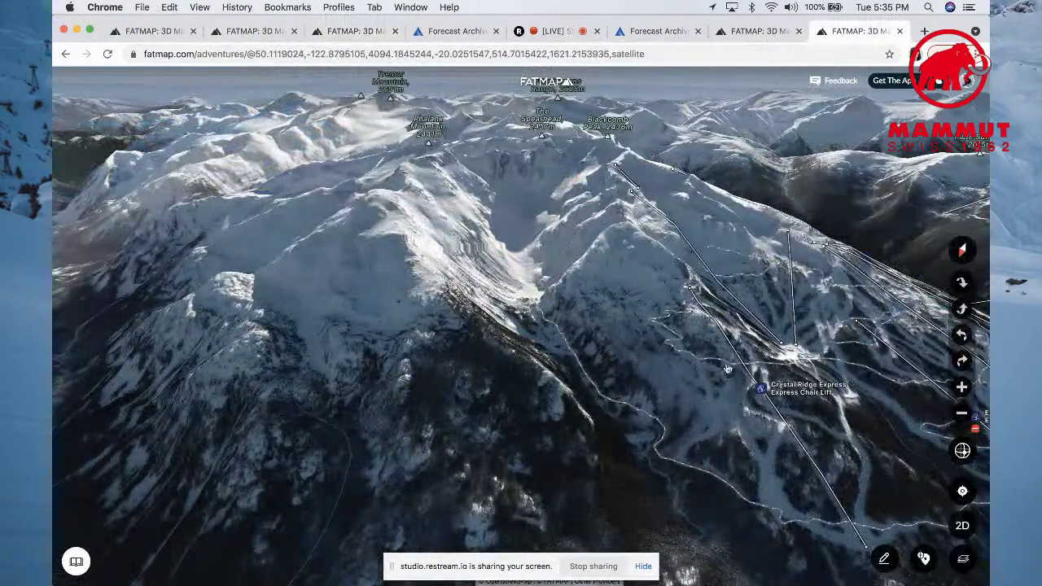
- Fly the view over the valley to Oboe, Flute and Piccolo Summits
{"action": "left_click_drag", "start_coordinate": [539, 273], "coordinate": [743, 340]}
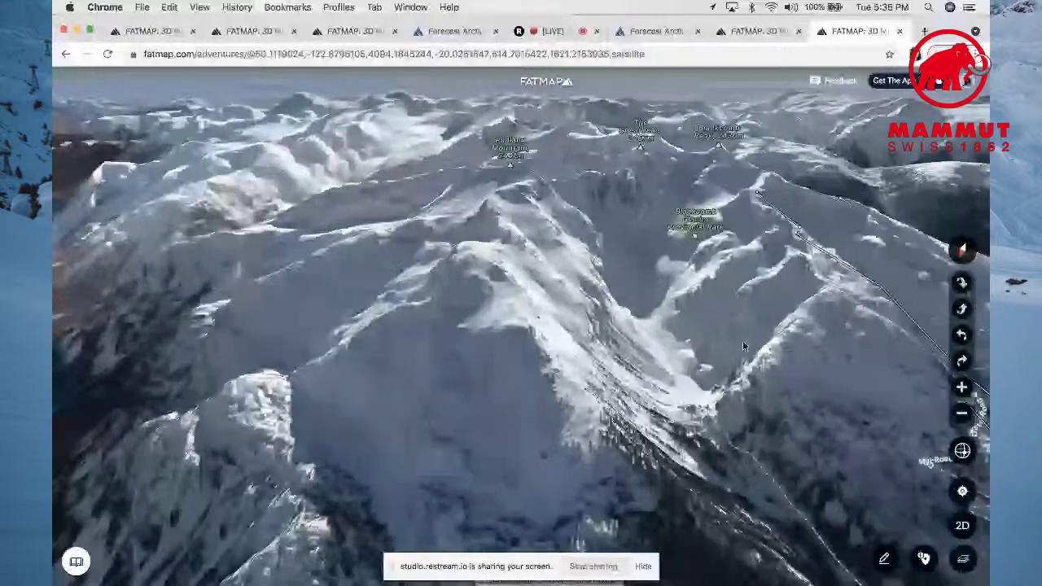
{"action": "left_click_drag", "start_coordinate": [542, 371], "coordinate": [413, 316]}
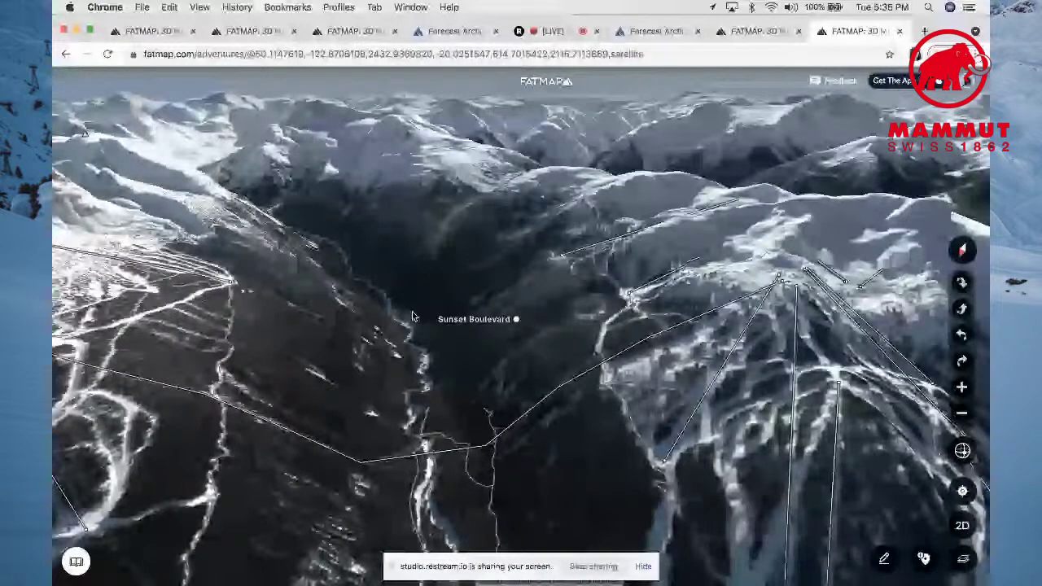
{"action": "scroll", "coordinate": [413, 316], "scroll_direction": "down", "scroll_amount": 3}
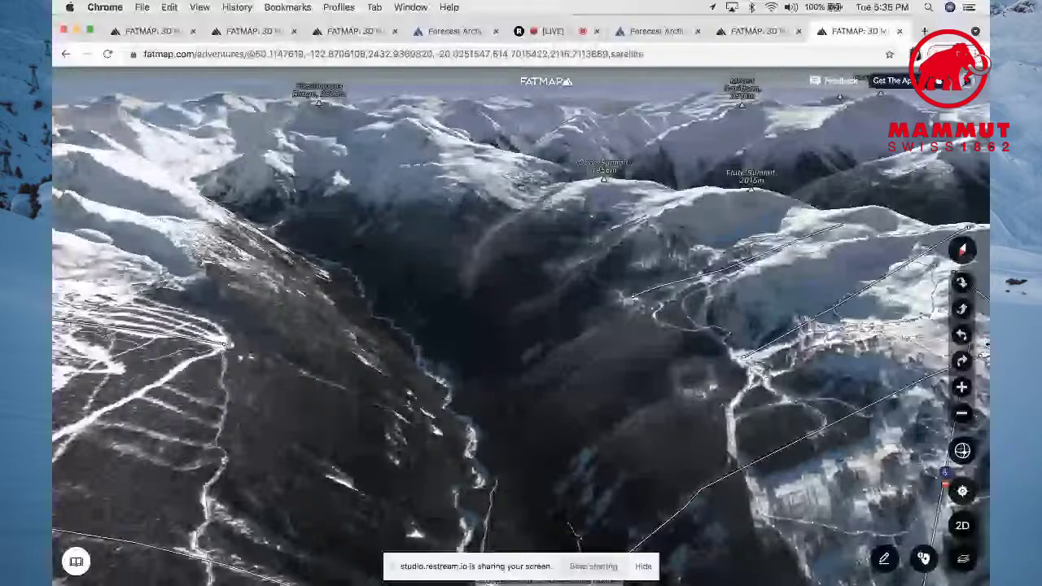
{"action": "left_click_drag", "start_coordinate": [765, 326], "coordinate": [604, 373]}
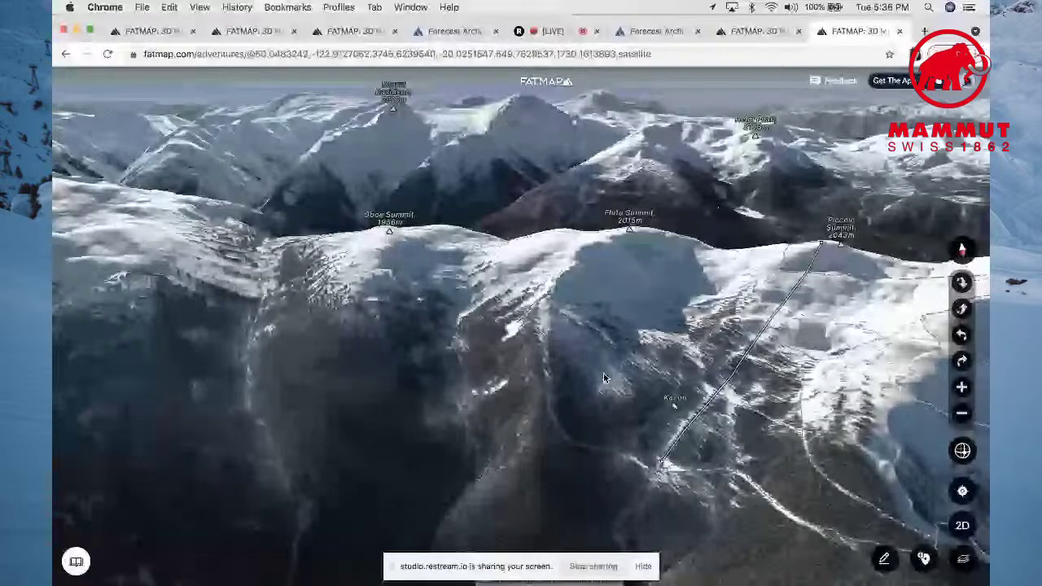
- Show the Elevation overlay across the peaks, then replace it with the Flats overlay
{"action": "left_click", "coordinate": [963, 559]}
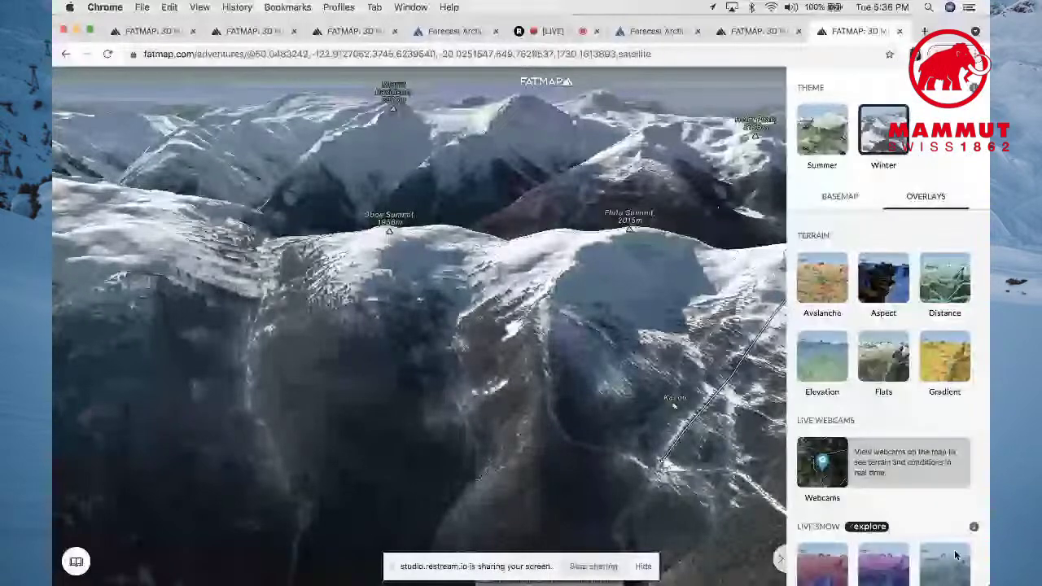
{"action": "left_click", "coordinate": [823, 374]}
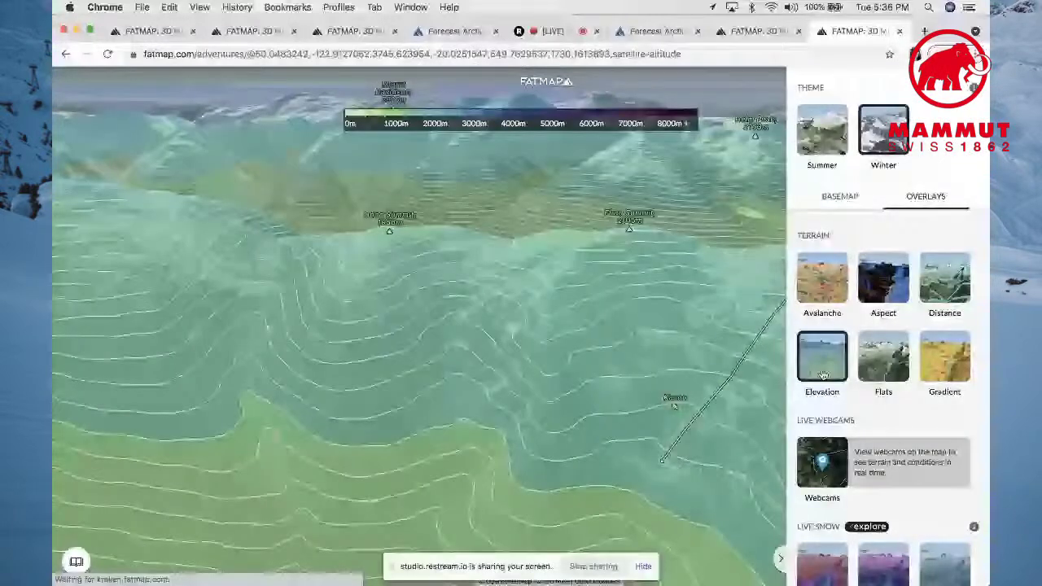
{"action": "left_click_drag", "start_coordinate": [605, 386], "coordinate": [513, 343]}
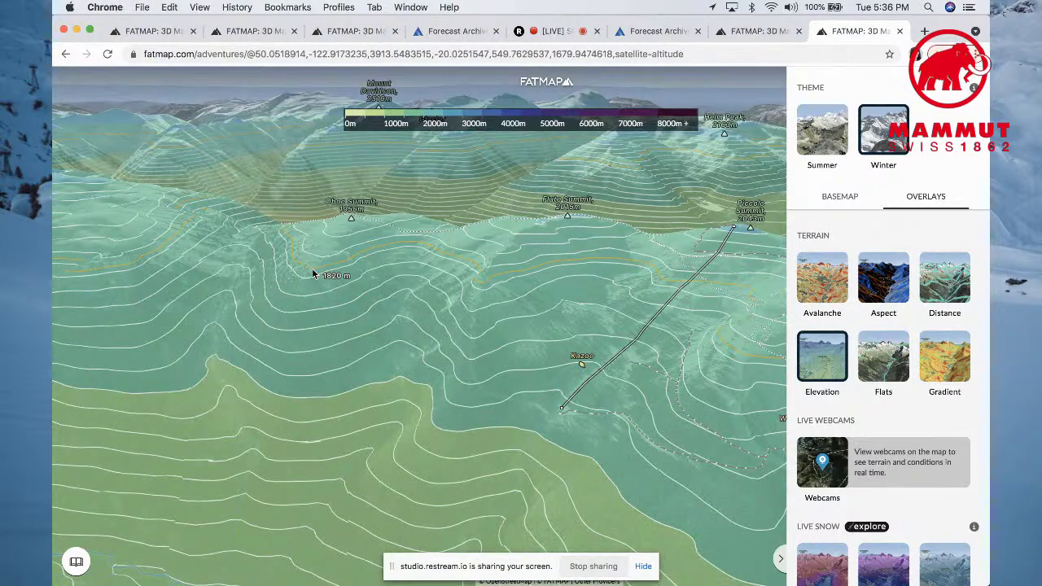
{"action": "left_click", "coordinate": [809, 360]}
{"action": "left_click", "coordinate": [880, 375]}
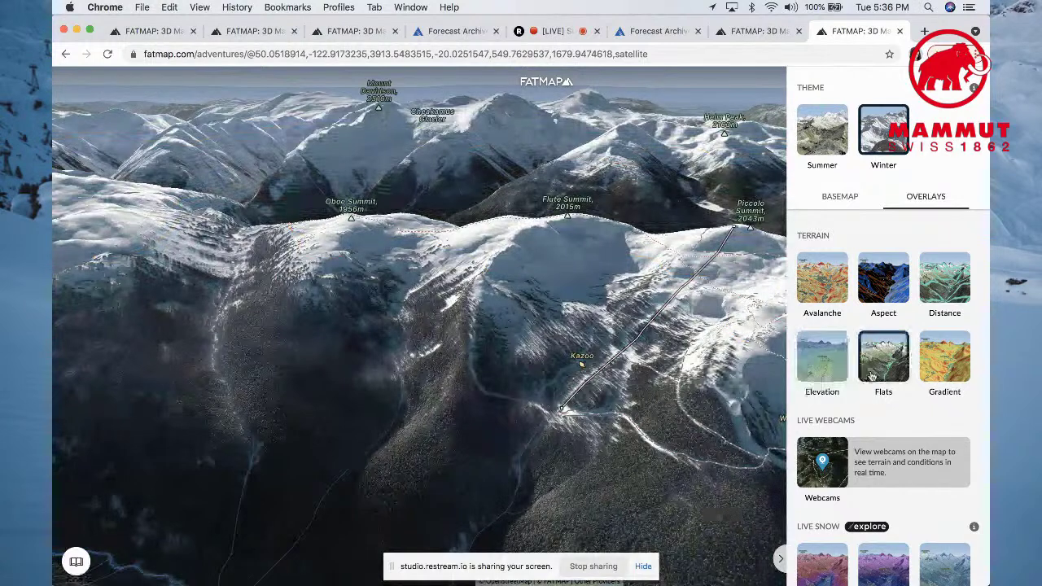
- Zoom in two levels and frame the green flat patches along the chair lift
{"action": "left_click_drag", "start_coordinate": [586, 395], "coordinate": [447, 392]}
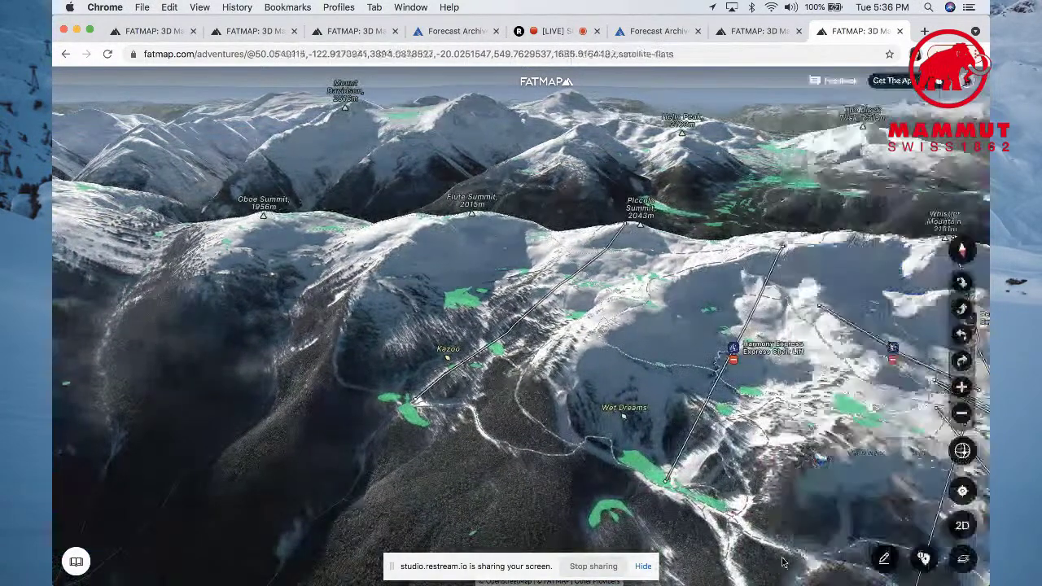
{"action": "left_click", "coordinate": [962, 388]}
{"action": "left_click", "coordinate": [961, 388]}
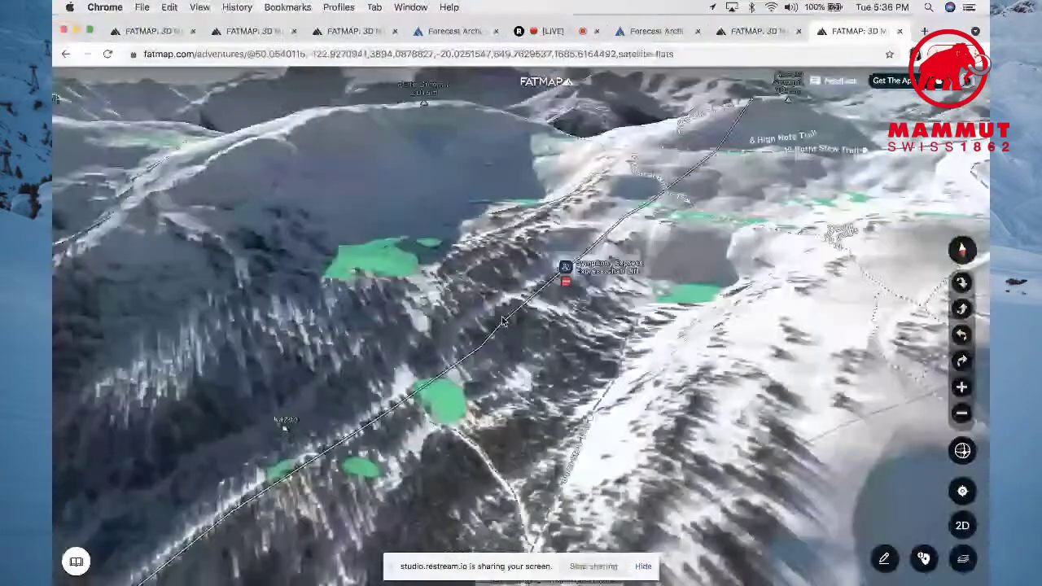
{"action": "left_click_drag", "start_coordinate": [502, 322], "coordinate": [591, 345]}
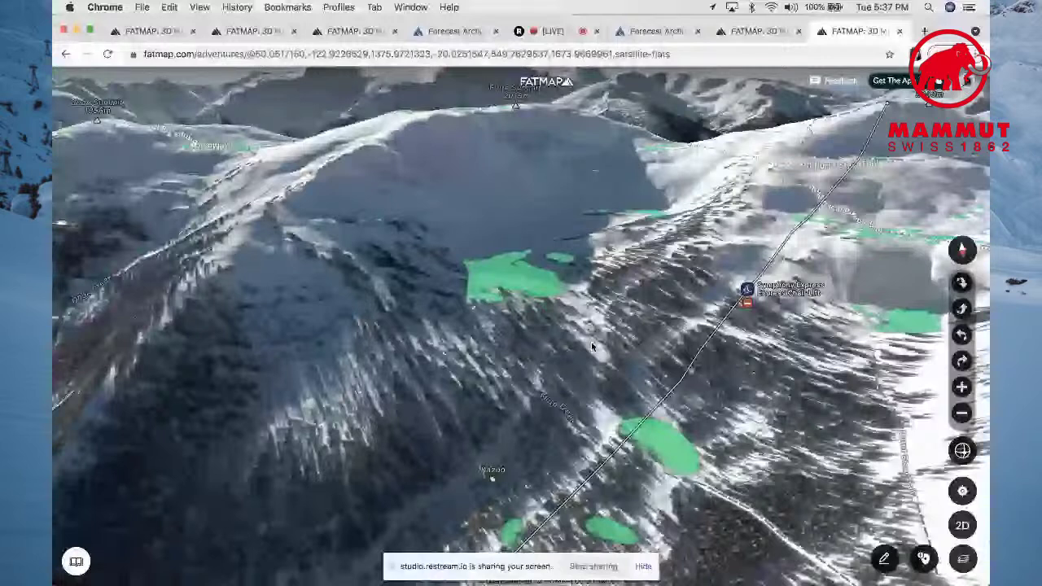
- Apply the Gradient overlay, view Flute Summit's slopes with it, then switch Gradient off
{"action": "left_click", "coordinate": [961, 557]}
{"action": "left_click", "coordinate": [946, 359]}
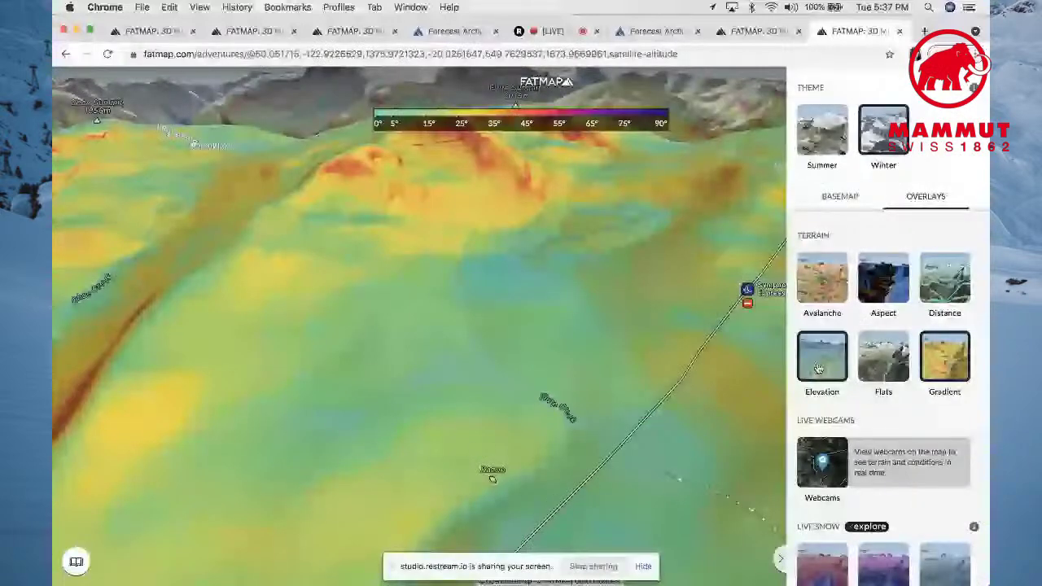
{"action": "left_click", "coordinate": [883, 369]}
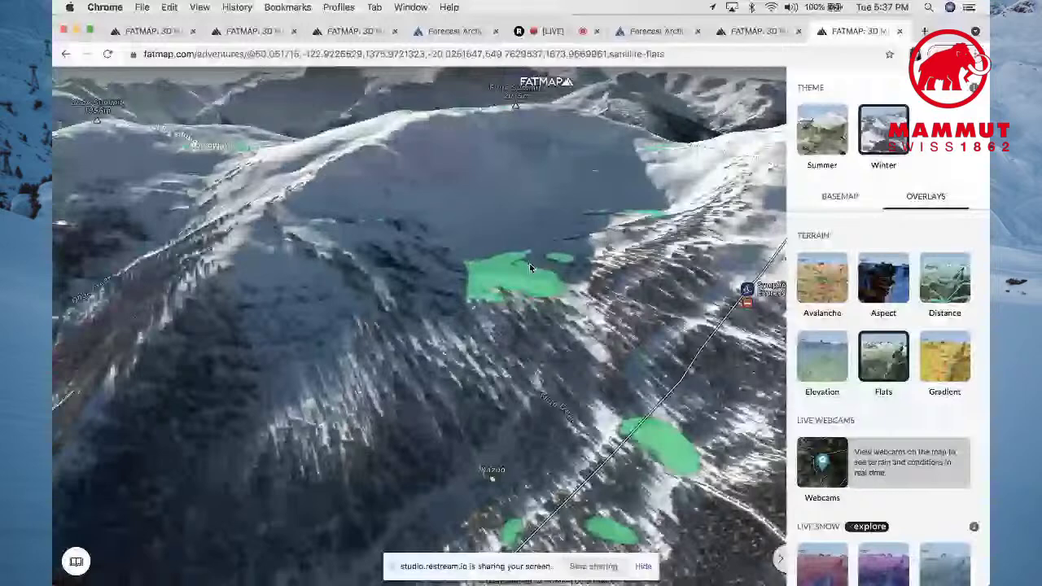
{"action": "left_click", "coordinate": [940, 369]}
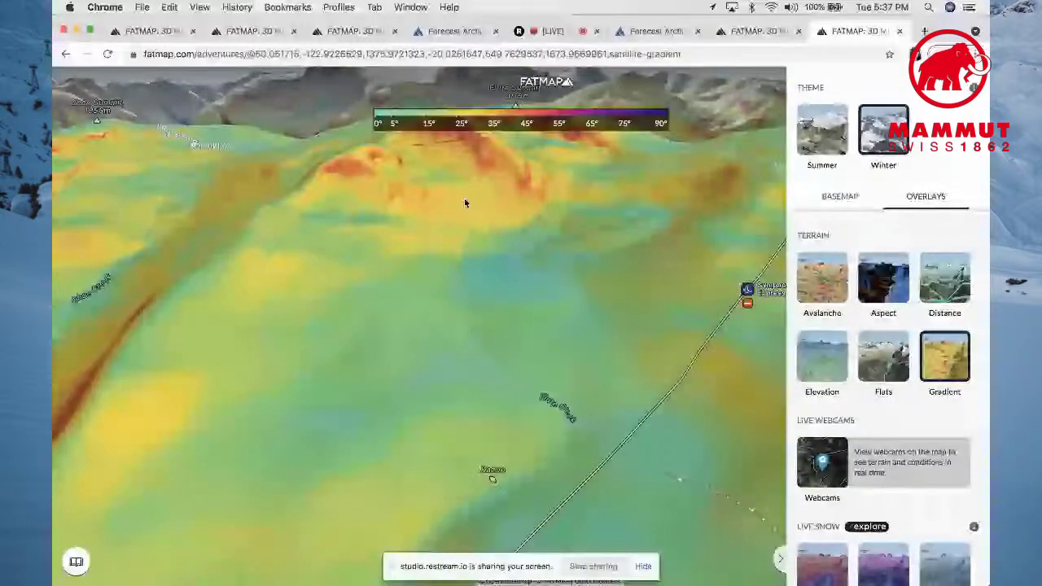
{"action": "left_click_drag", "start_coordinate": [465, 203], "coordinate": [428, 256]}
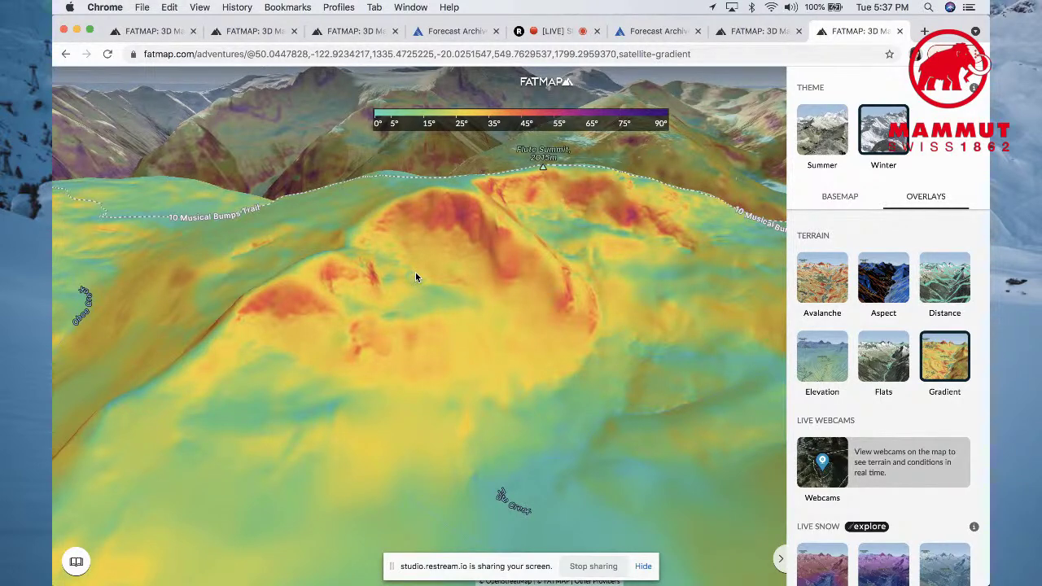
{"action": "left_click", "coordinate": [941, 373]}
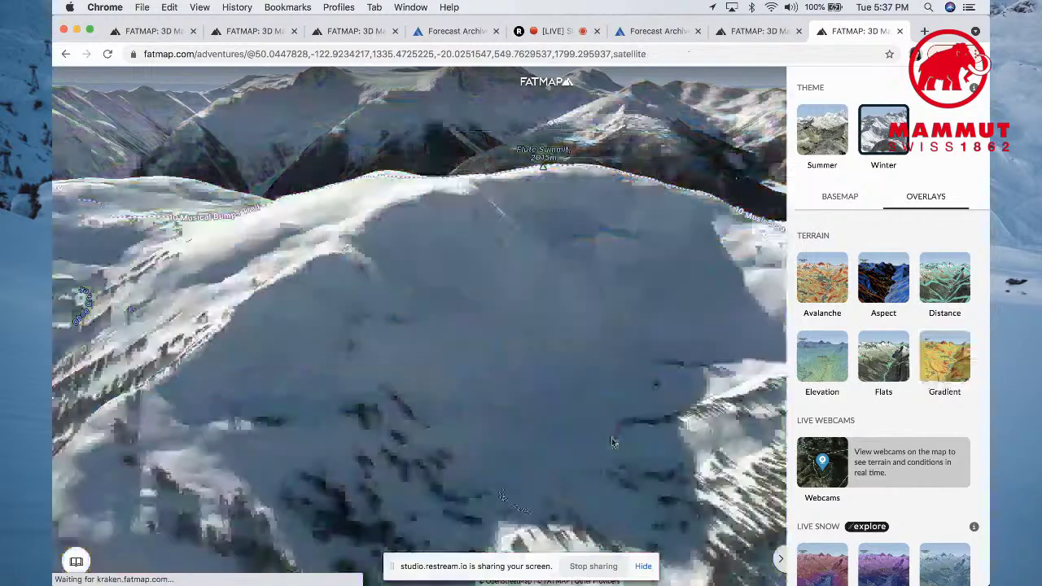
{"action": "scroll", "coordinate": [820, 498], "scroll_direction": "down", "scroll_amount": 4}
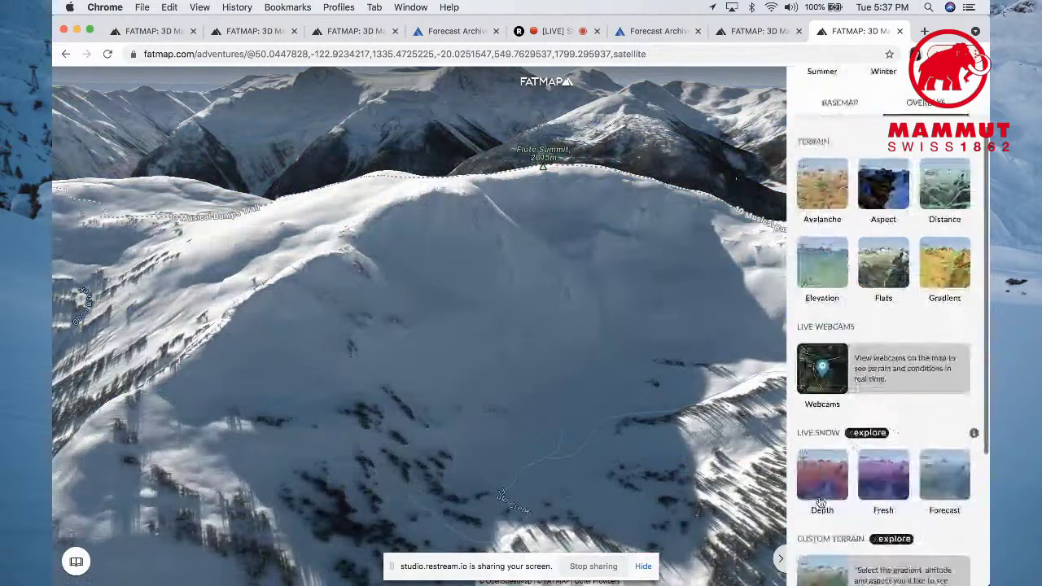
{"action": "scroll", "coordinate": [821, 502], "scroll_direction": "down", "scroll_amount": 2}
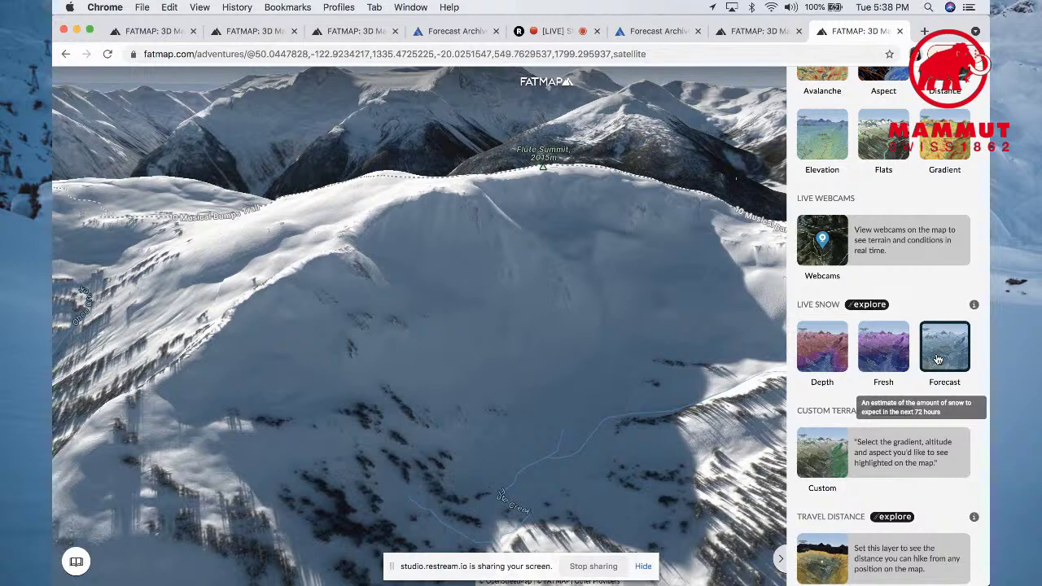
{"action": "mouse_move", "coordinate": [312, 570]}
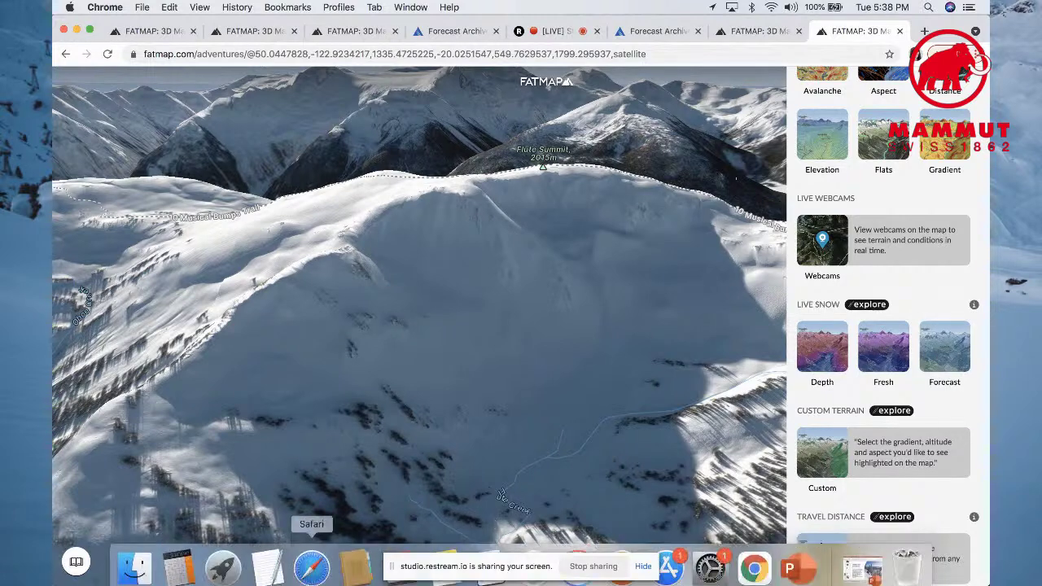
{"action": "mouse_move", "coordinate": [754, 562]}
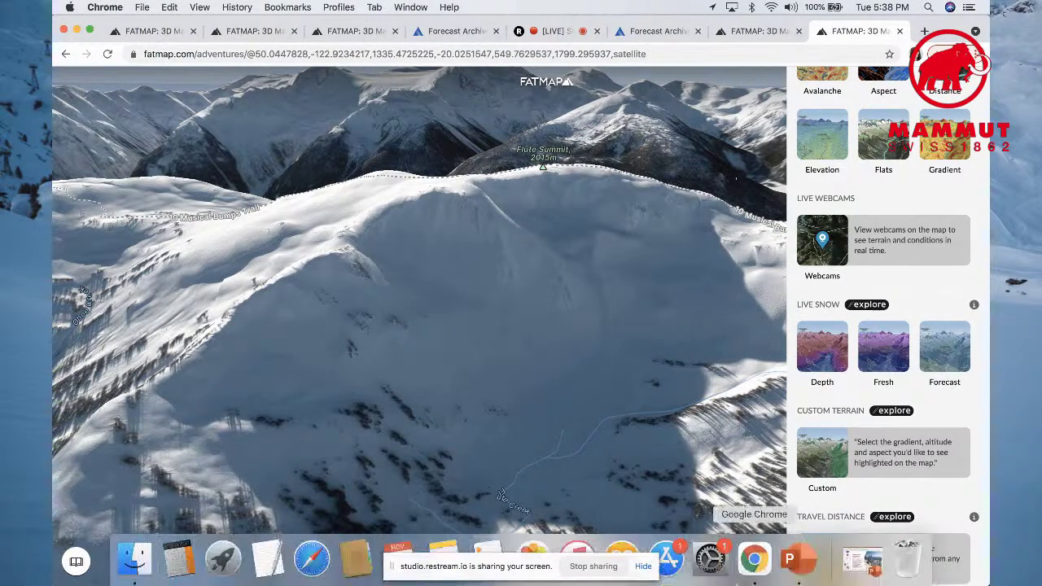
- Play the PowerPoint slideshow from the start and advance to the 'FATMAP = trip planning tool' slide
{"action": "left_click", "coordinate": [801, 570]}
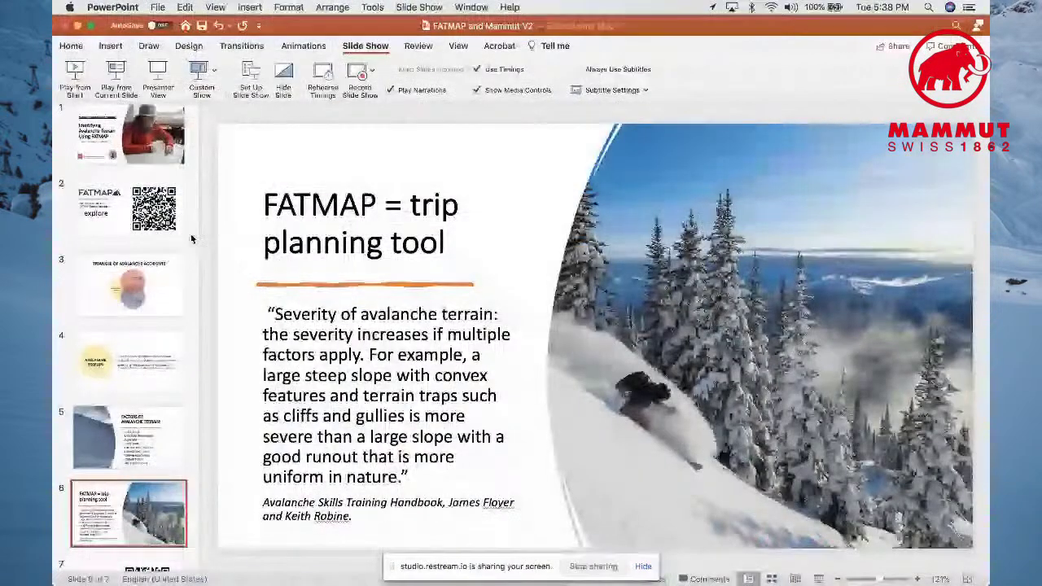
{"action": "left_click", "coordinate": [76, 70]}
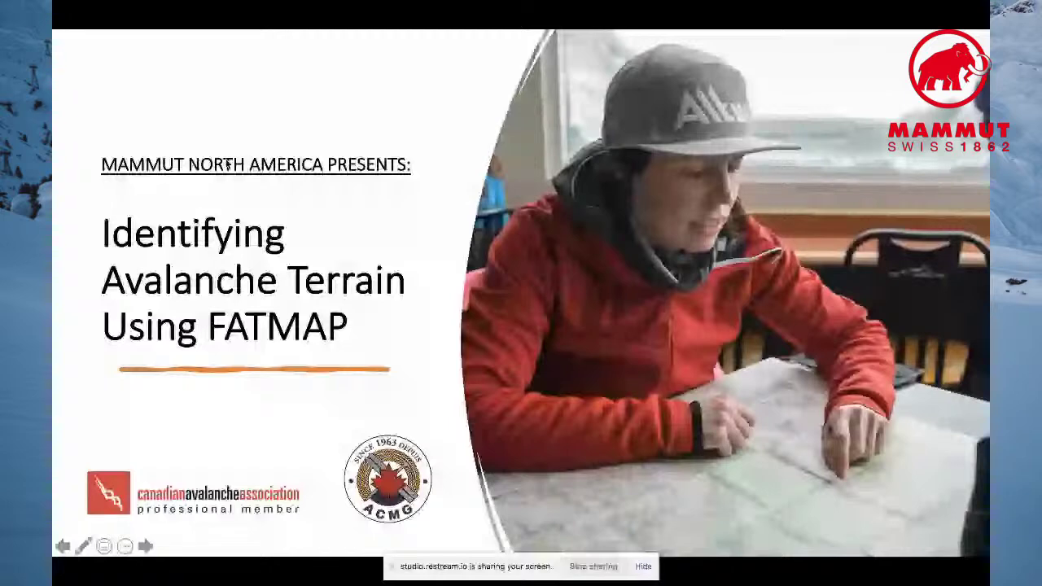
{"action": "key", "text": "Right"}
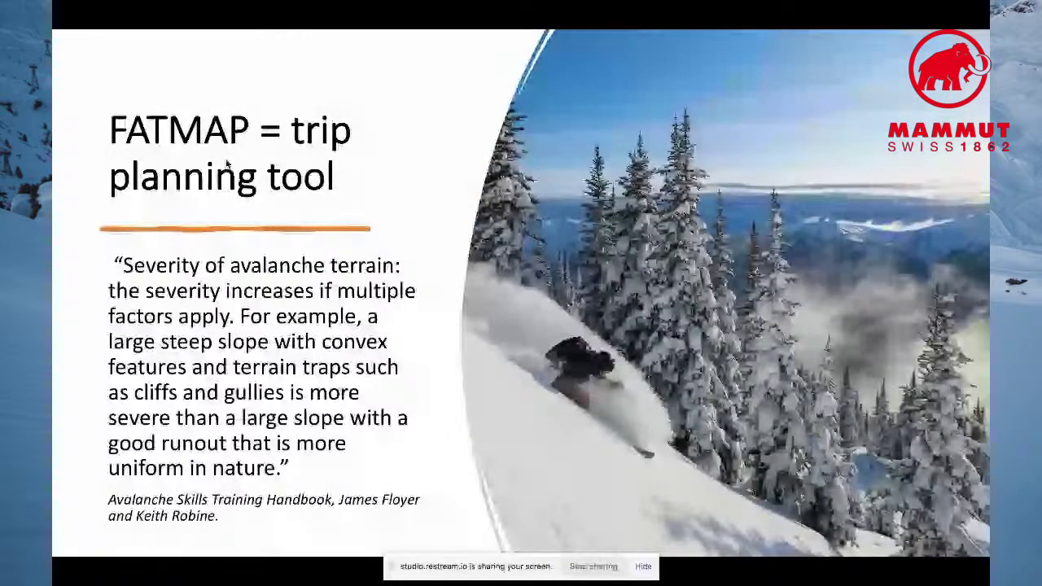